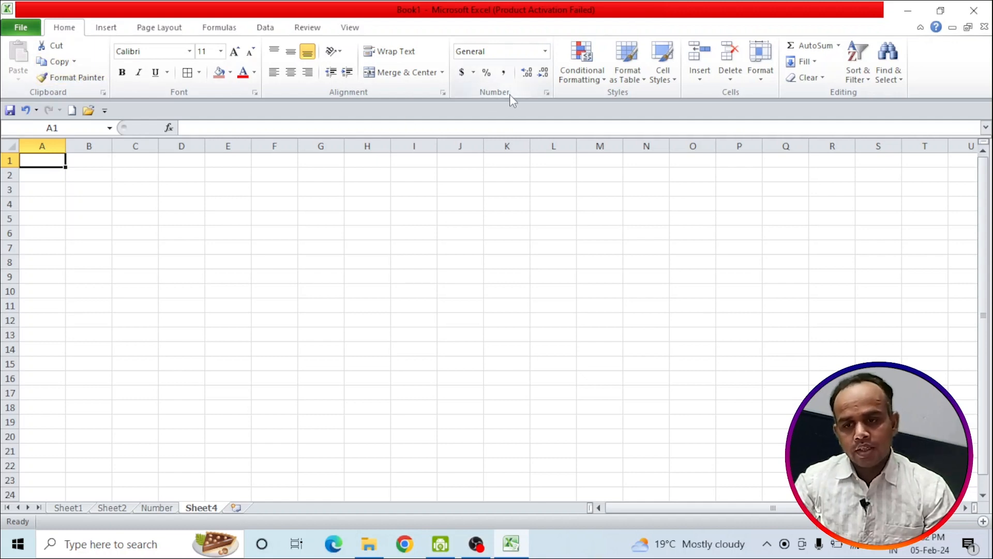
Review the available number formats from General through Text, leaving cell A1's format as it is
left_click(546, 51)
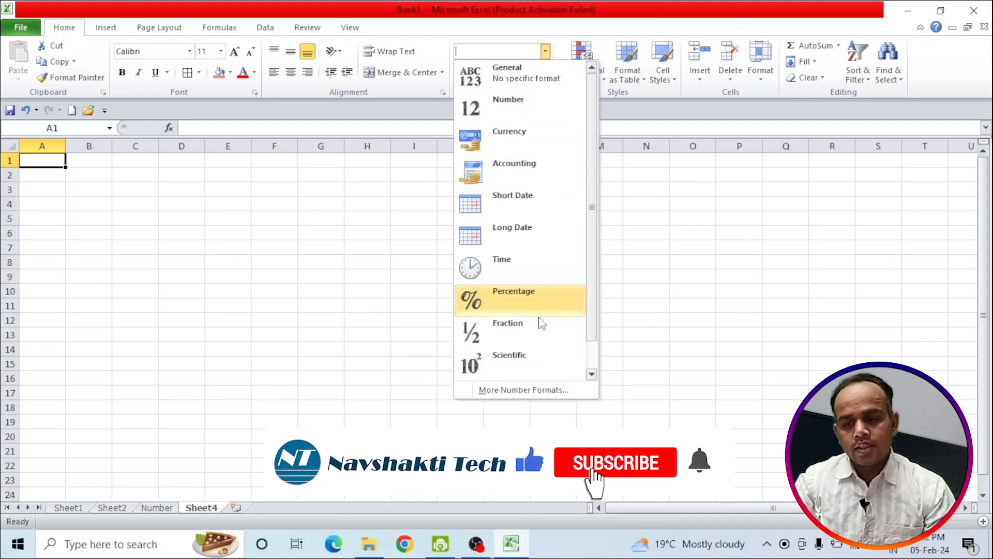
scroll(538, 362, "down", 1)
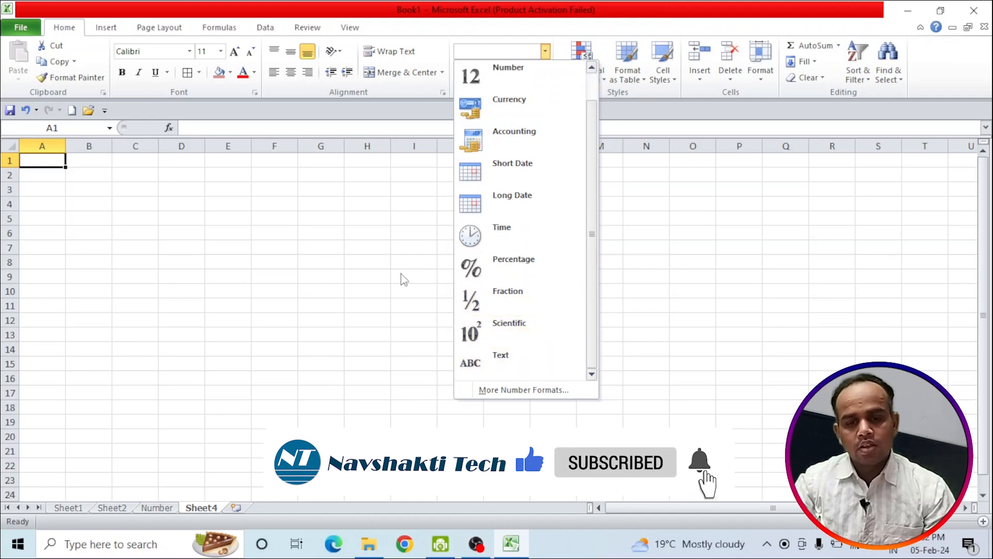
left_click(244, 204)
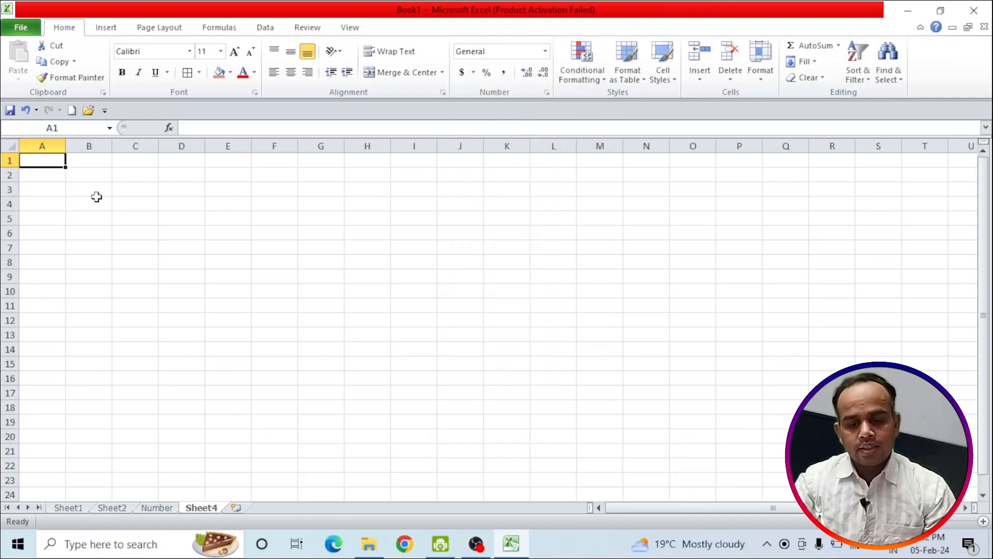
On the Number sheet, add borders around every cell of the table A1:D12
left_click(162, 509)
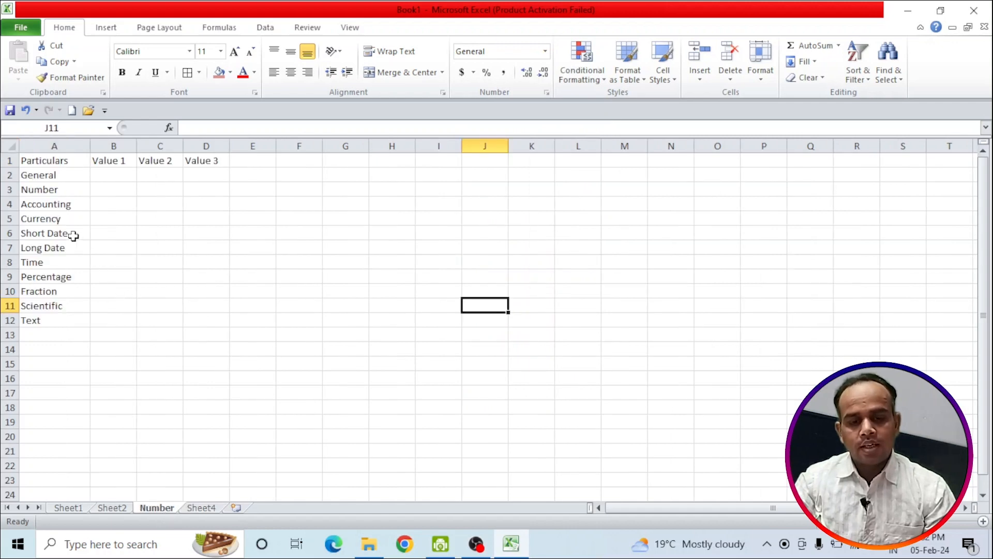
left_click_drag(43, 176, 43, 316)
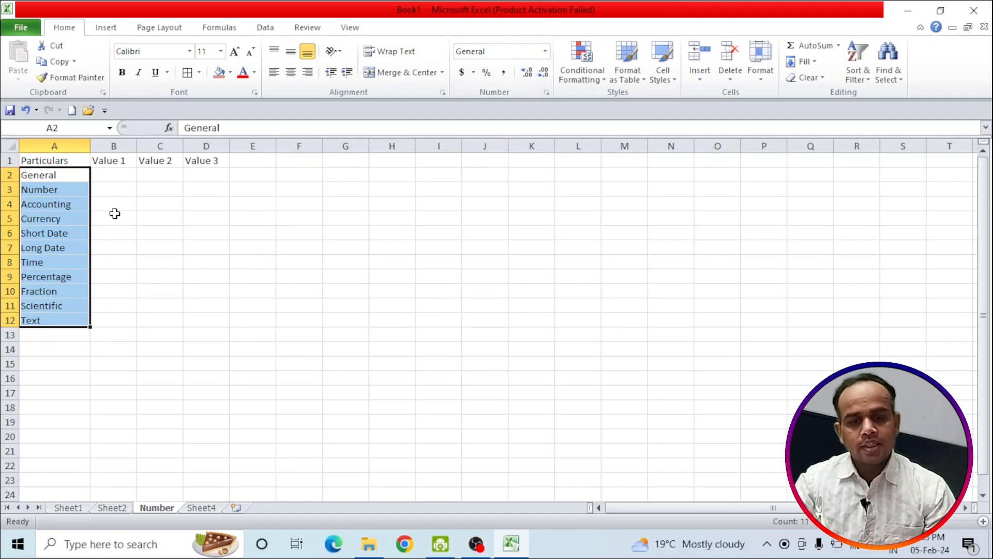
left_click(154, 247)
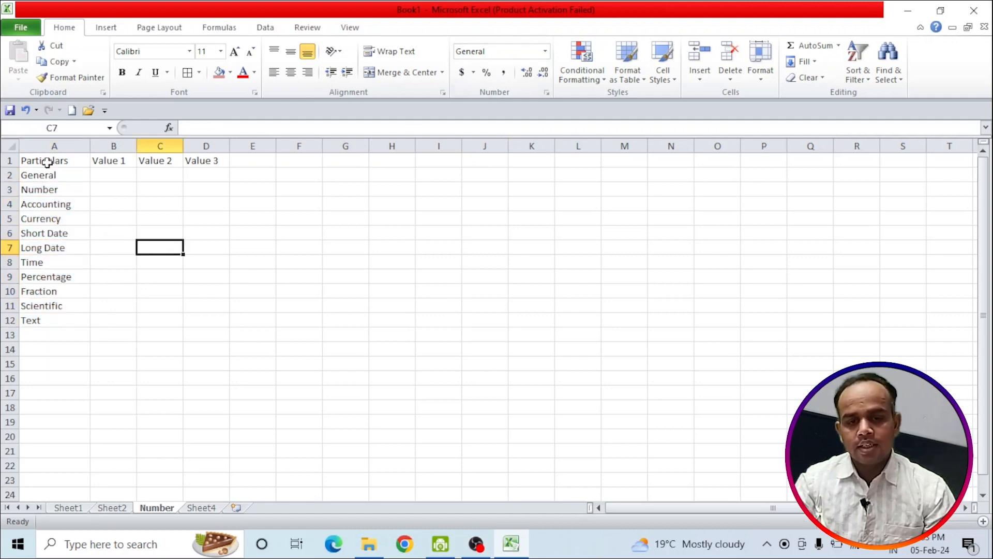
left_click_drag(47, 163, 185, 321)
left_click(188, 73)
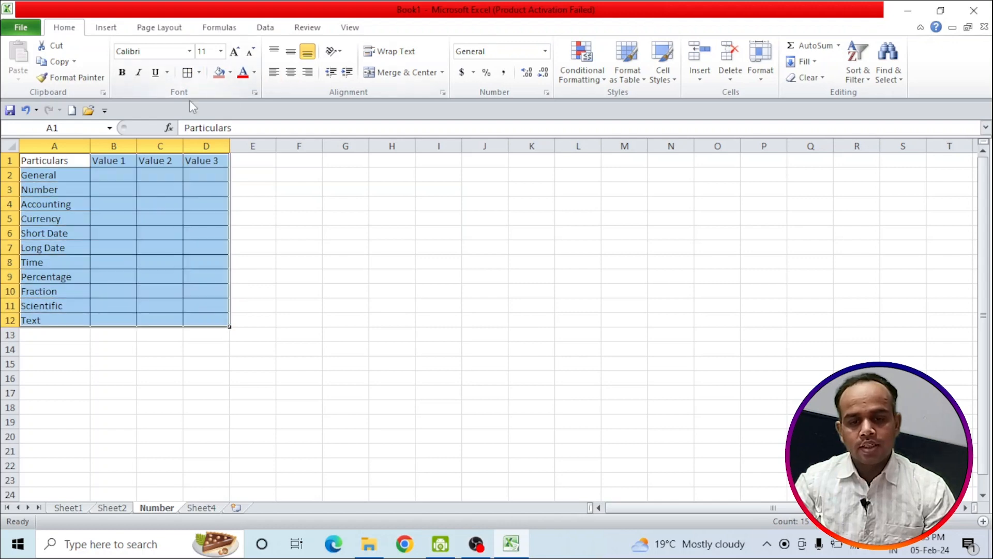
left_click(88, 207)
Fill the table's header cells A1:D1 with dark gray
left_click_drag(54, 161, 206, 161)
left_click(230, 73)
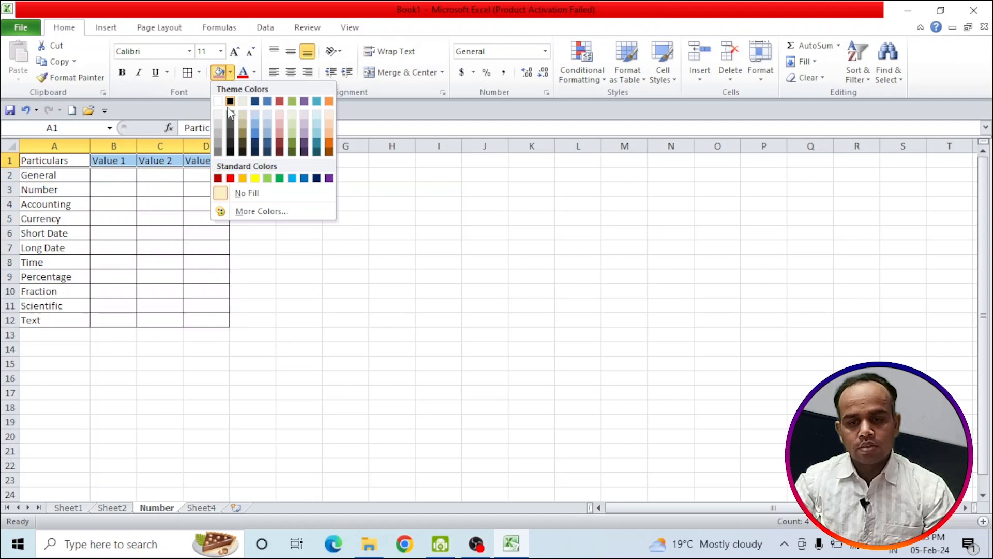
left_click(219, 139)
left_click(161, 276)
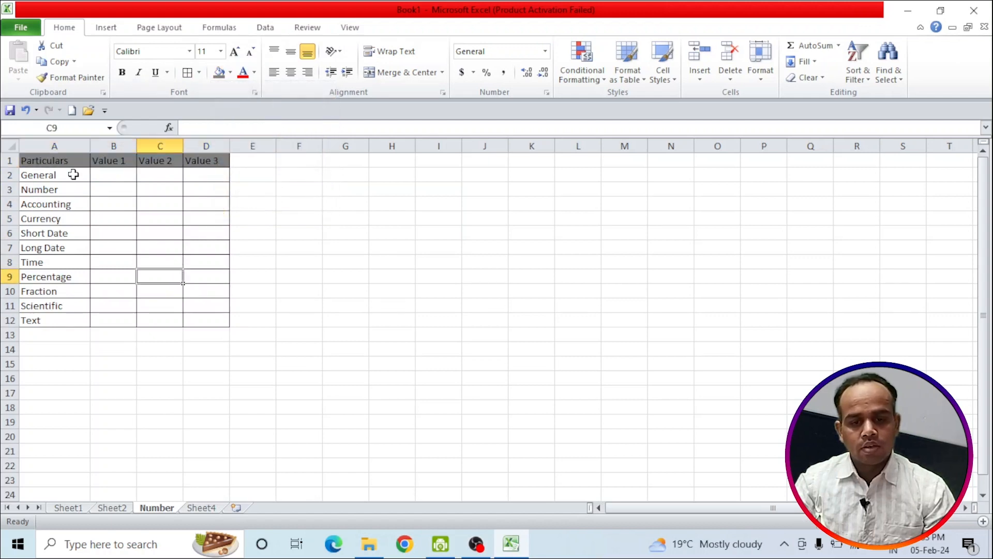
left_click_drag(73, 174, 73, 310)
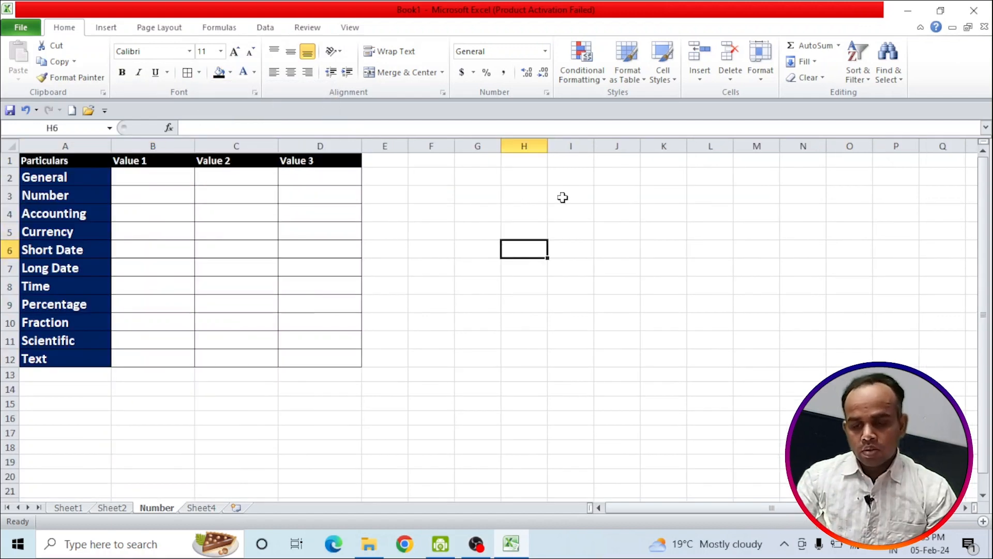
left_click(563, 195)
left_click(440, 192)
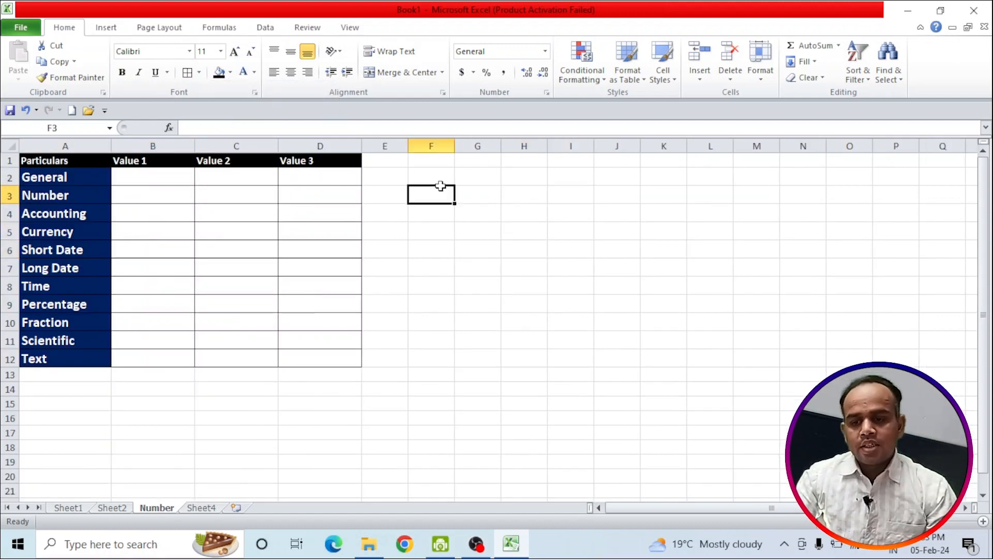
left_click(668, 189)
left_click(660, 306)
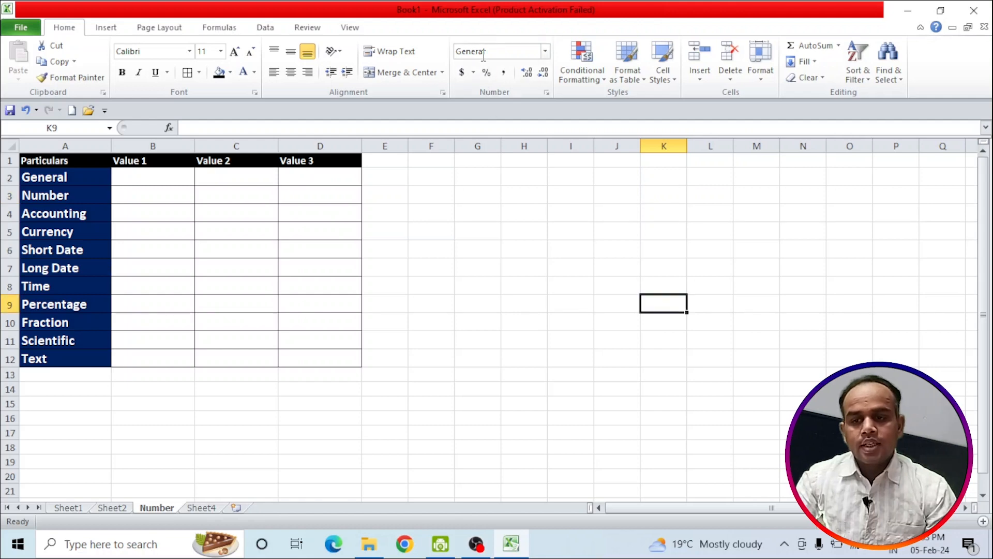
left_click(560, 208)
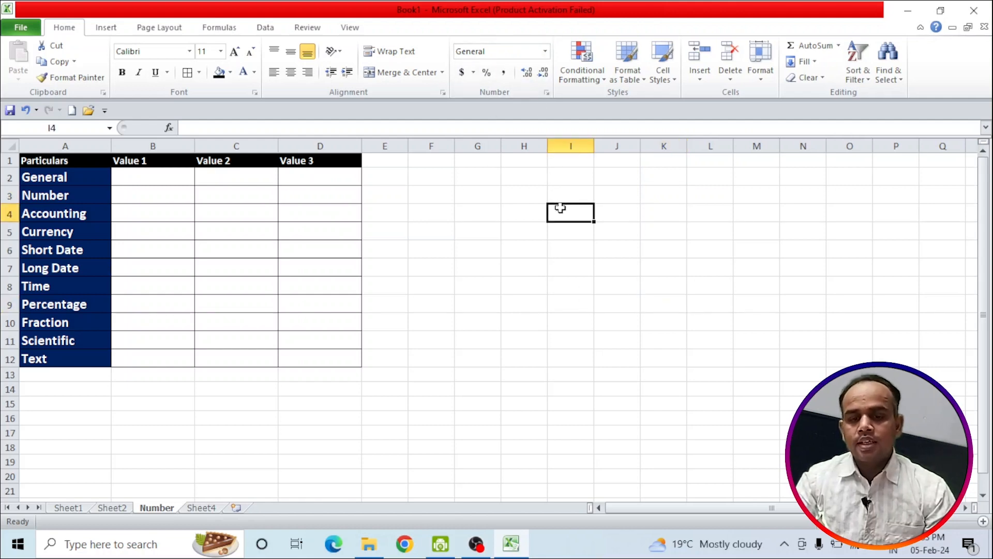
left_click(512, 189)
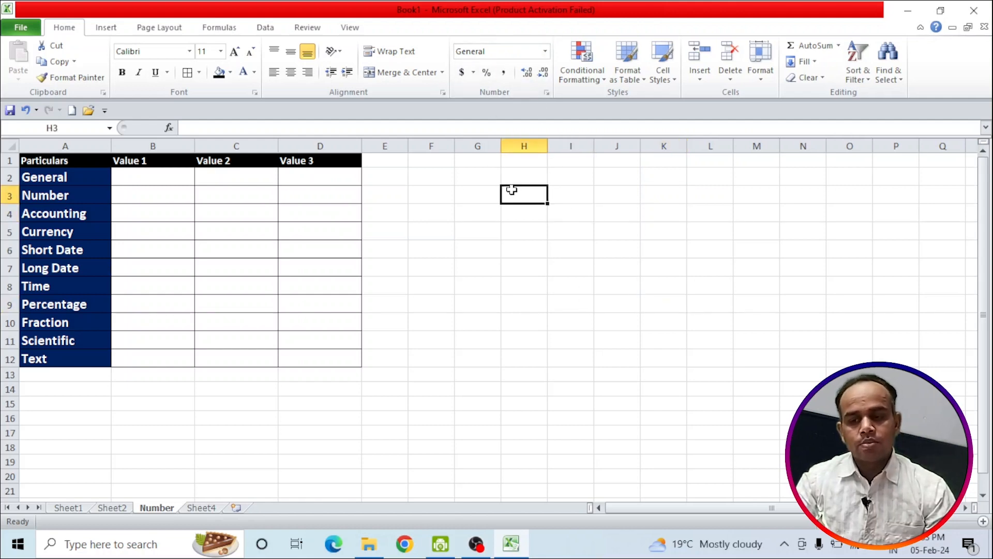
Fill the General row with 10 under Value 1, 10 under Value 2 and 25.02 under Value 3
left_click(157, 179)
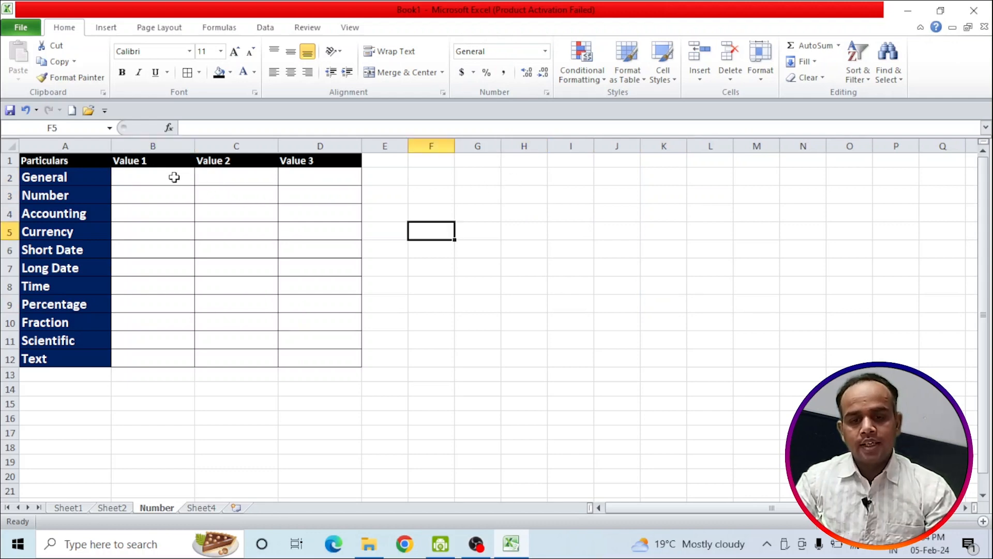
left_click(173, 177)
type("10")
left_click(219, 182)
type("1")
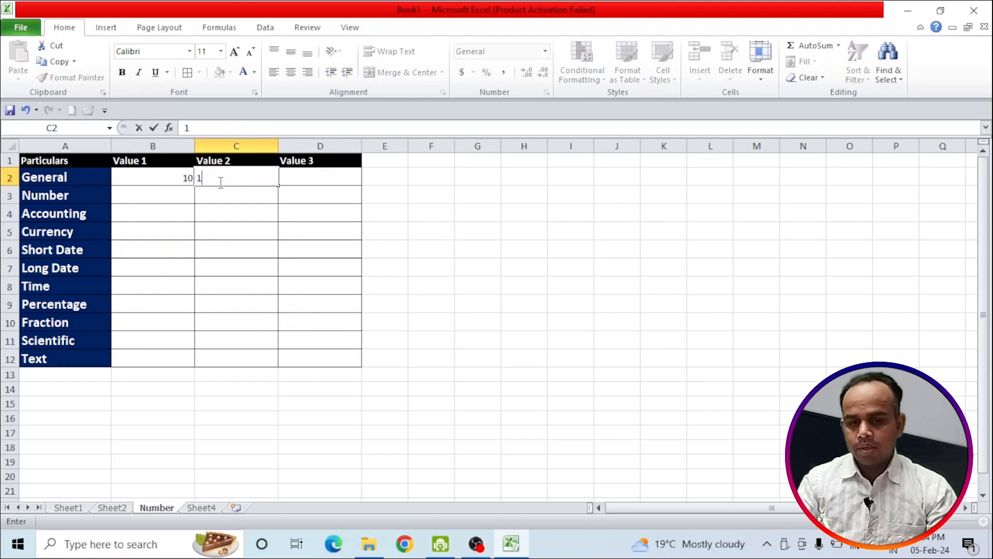
key("Tab")
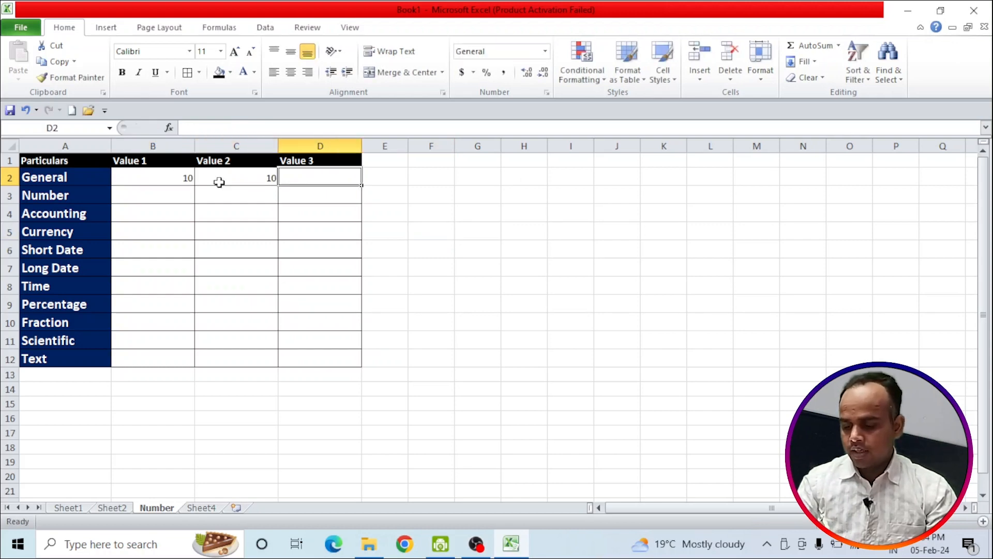
type("25.02")
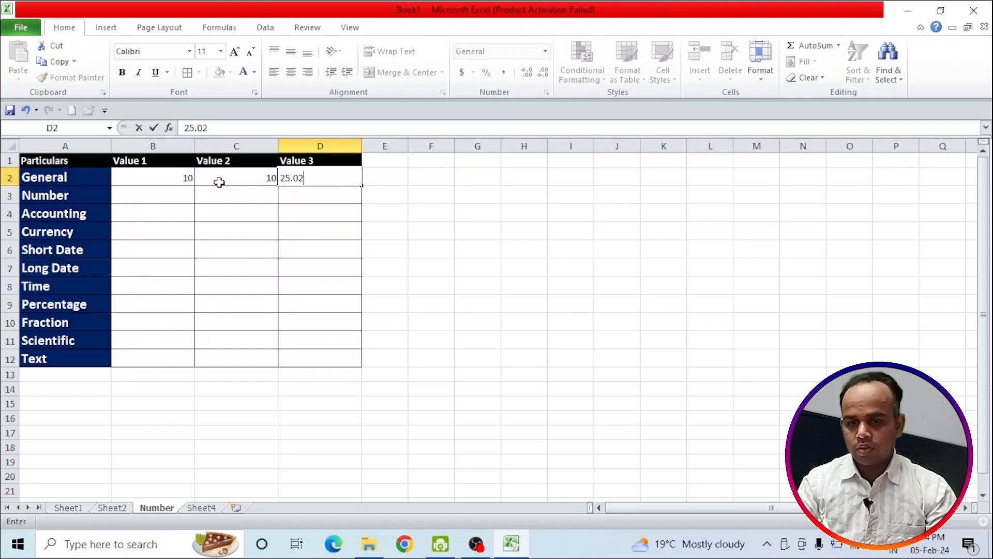
key("Return")
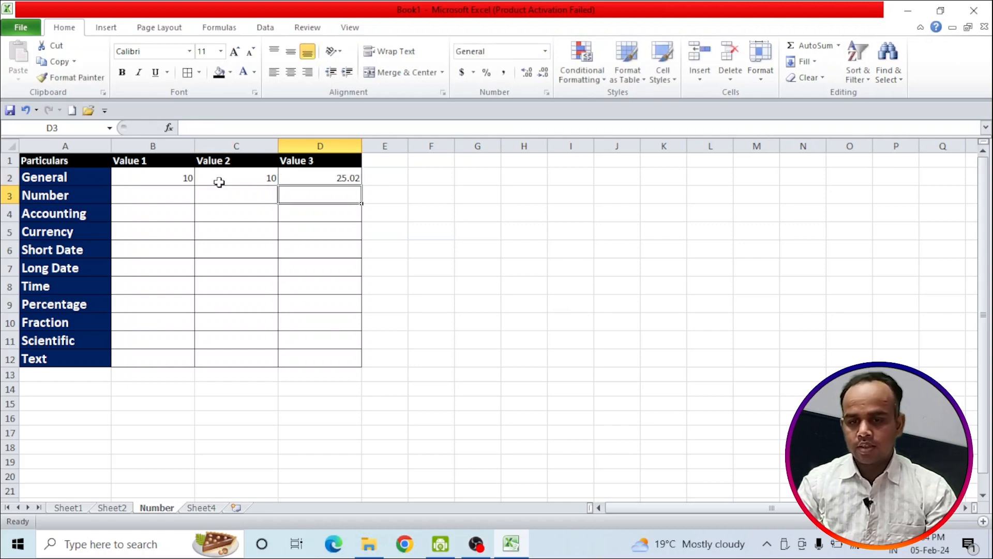
Change the General row's Value 2 entry to 25
left_click(172, 181)
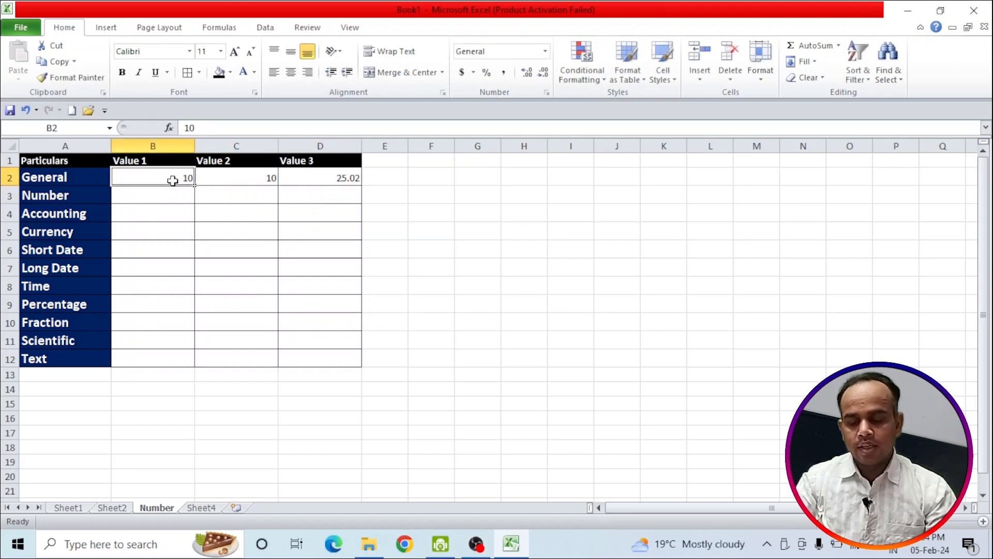
left_click(222, 177)
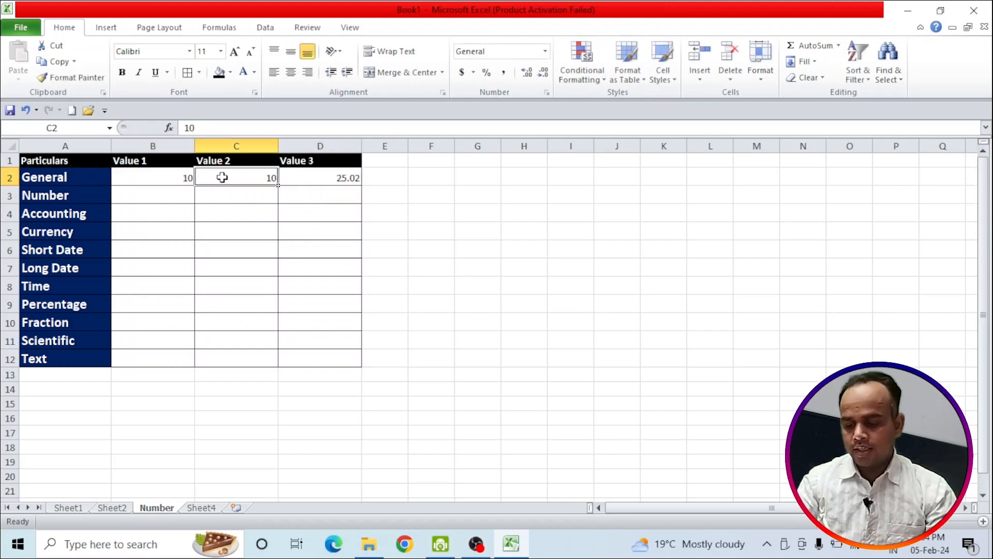
type("25")
left_click(295, 181)
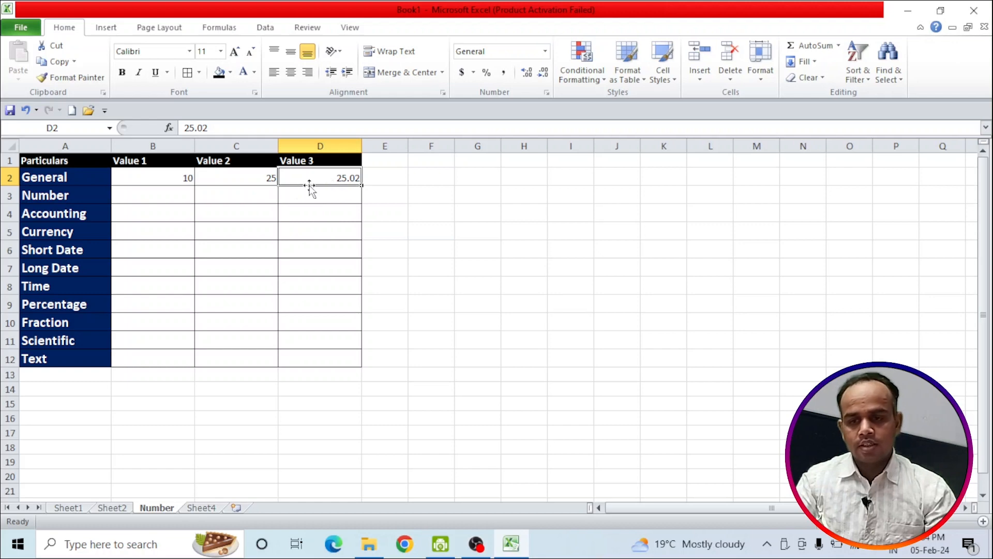
left_click_drag(177, 182, 306, 177)
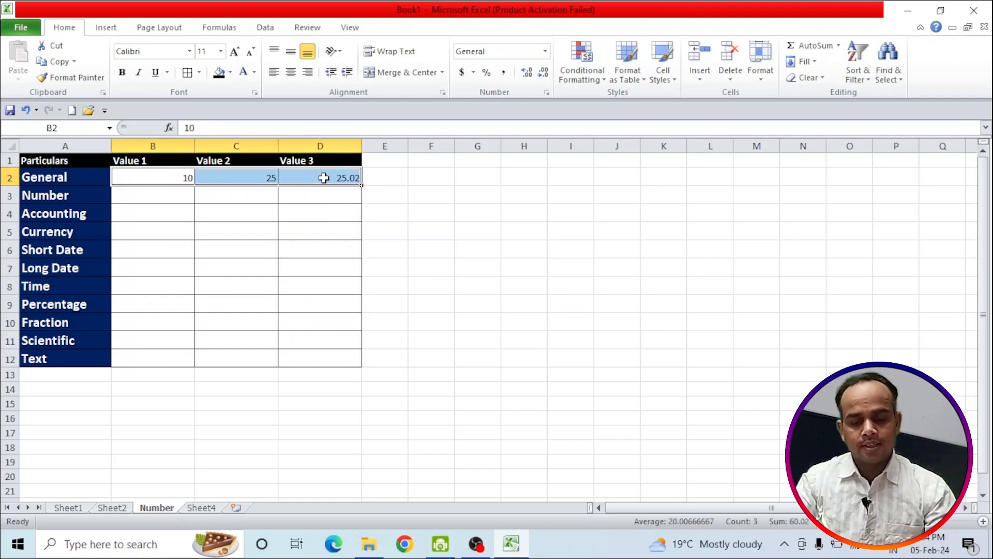
Apply the Number format to the three value cells B3:D3 of the Number row
left_click(149, 196)
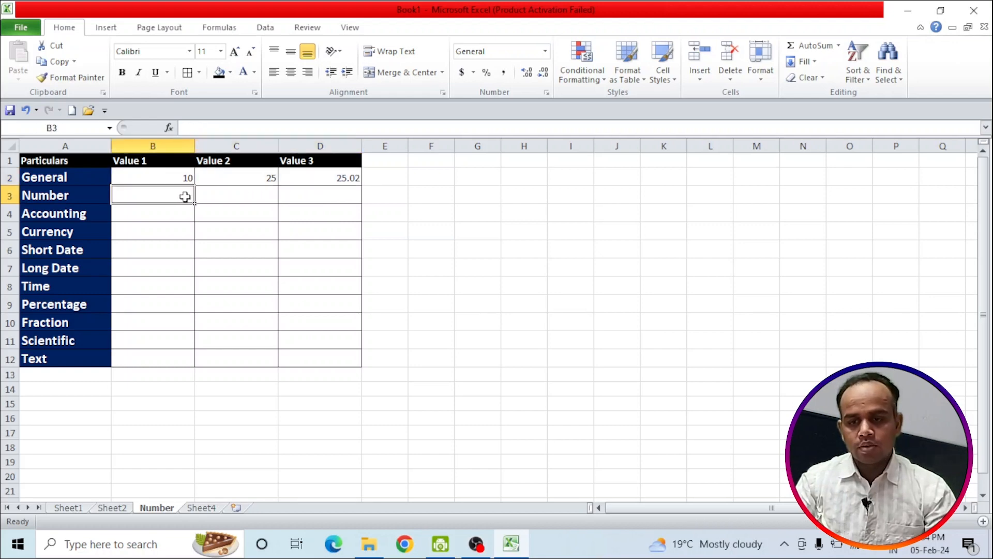
left_click(219, 199)
left_click(304, 198)
left_click_drag(166, 199, 308, 195)
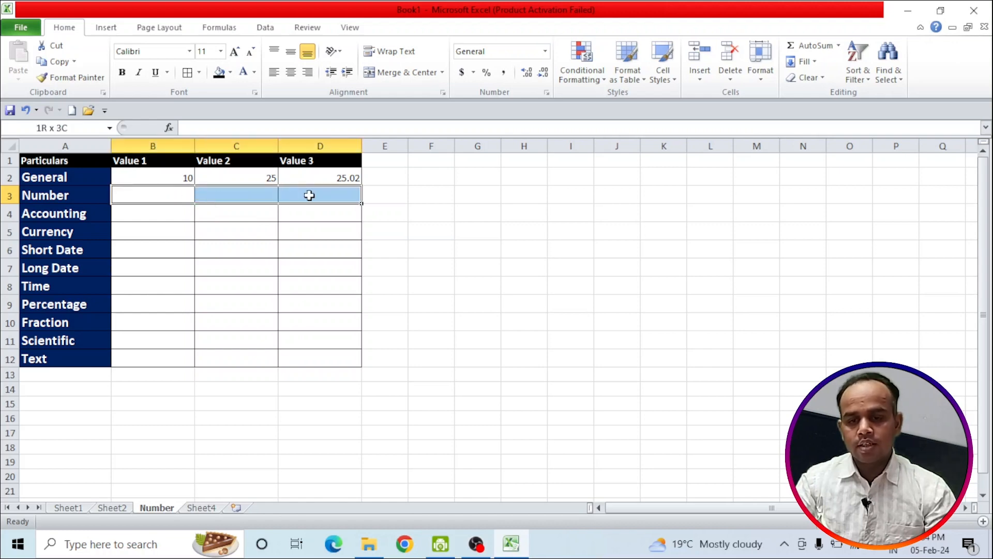
left_click(545, 51)
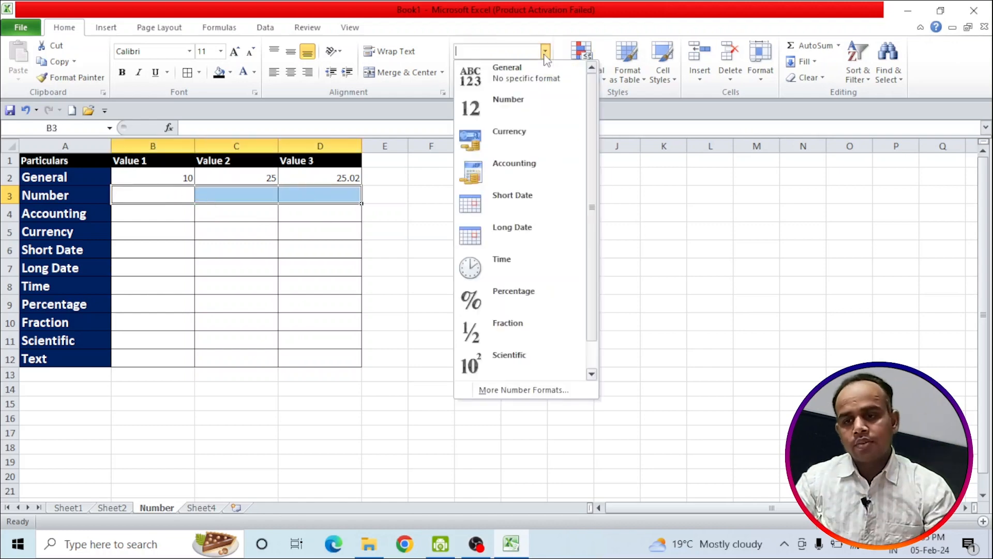
left_click(523, 101)
Enter 10, 25 and 25.02 as the three values of the Number row
type("10")
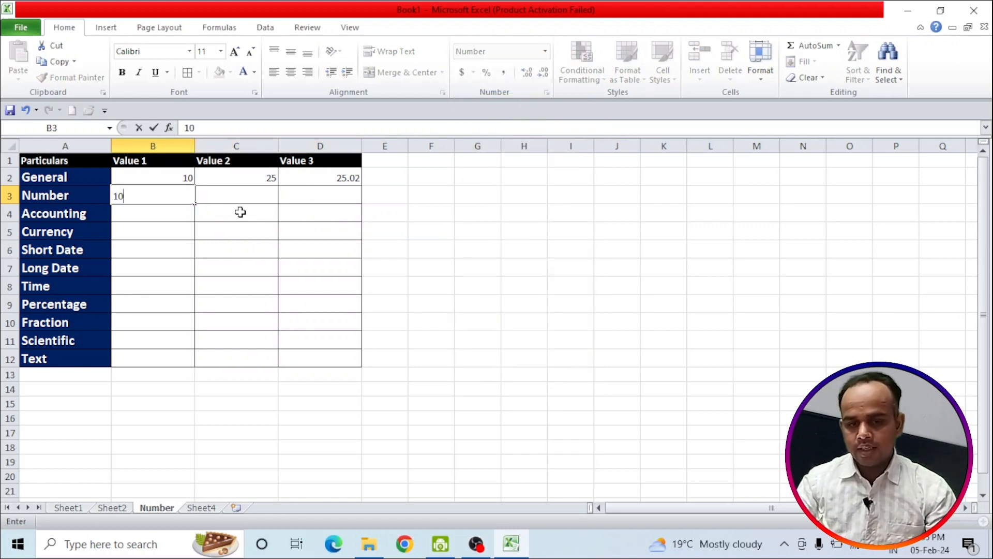
key("Tab")
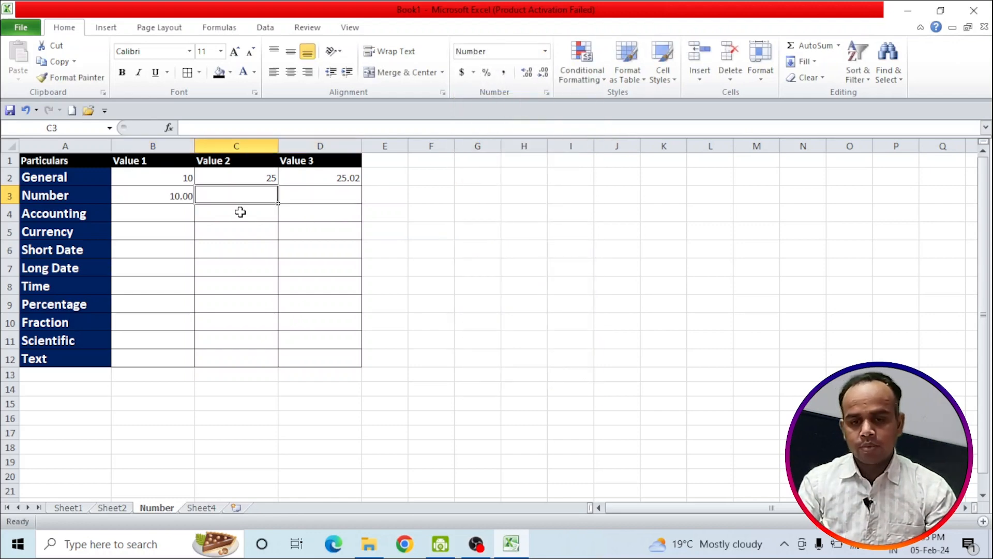
type("25")
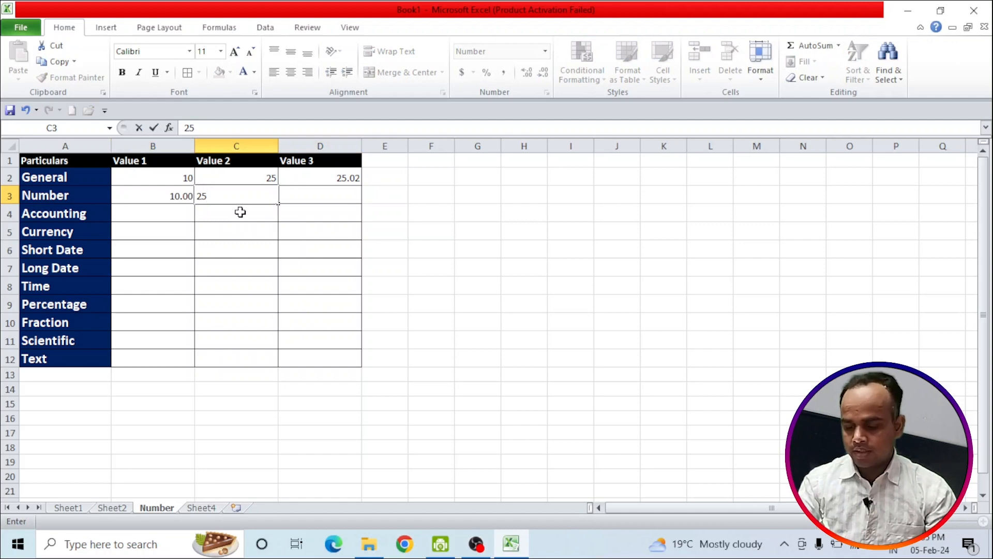
key("Tab")
type("25")
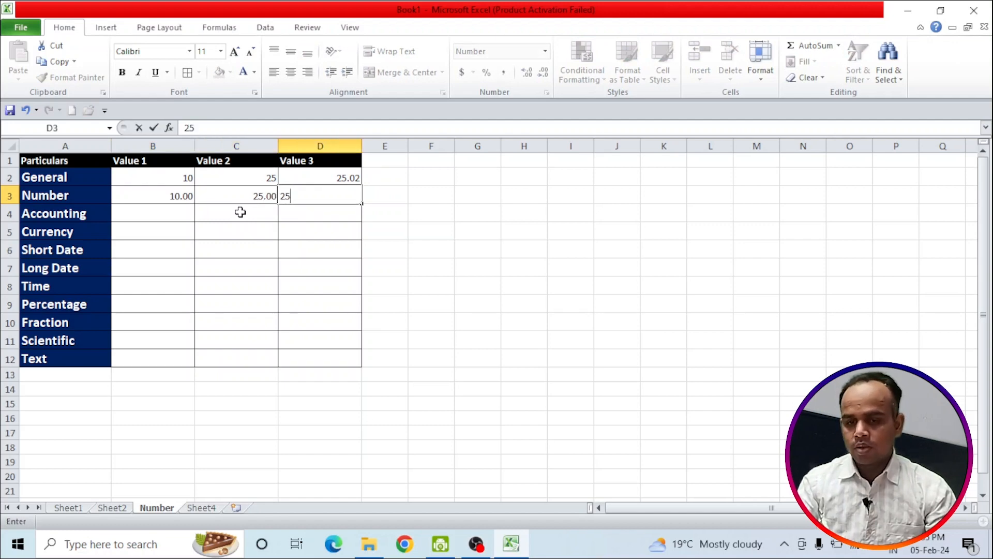
key("Return")
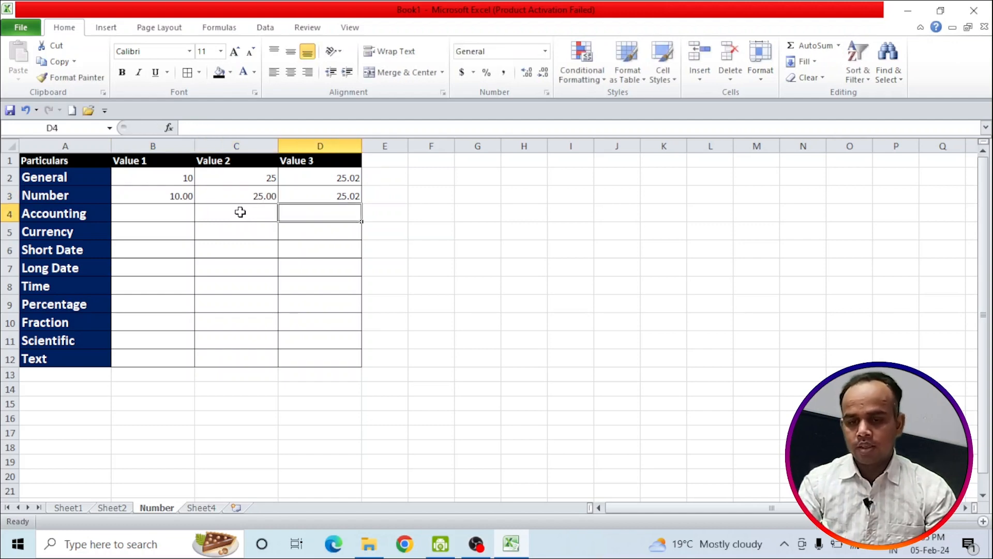
left_click(293, 199)
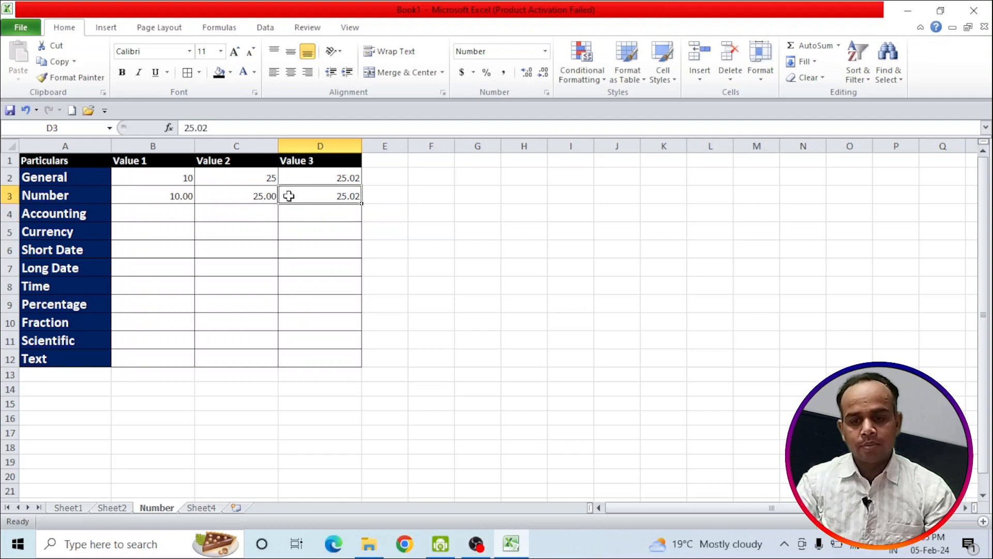
left_click(258, 196)
left_click(181, 195)
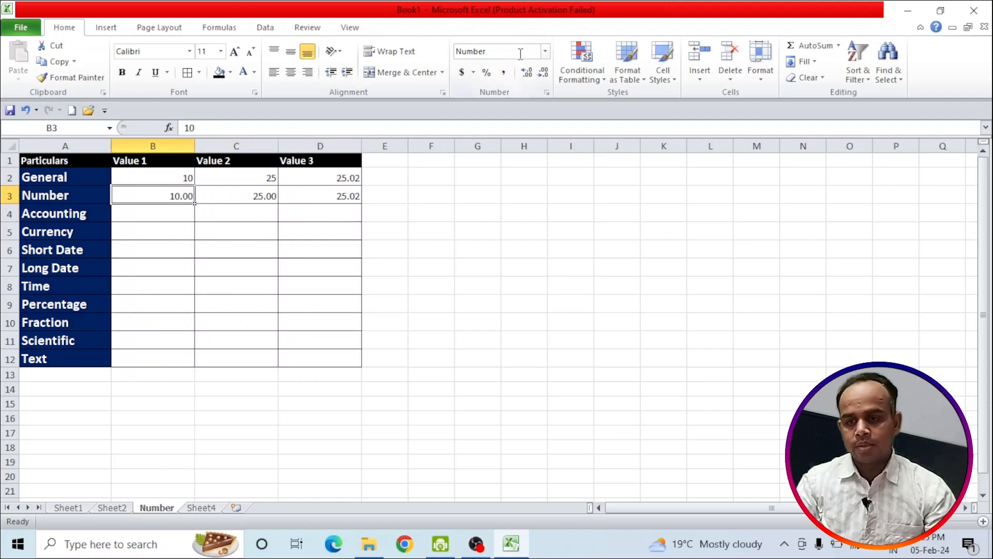
Apply the Accounting format to the three value cells B4:D4 of the Accounting row
left_click(175, 211)
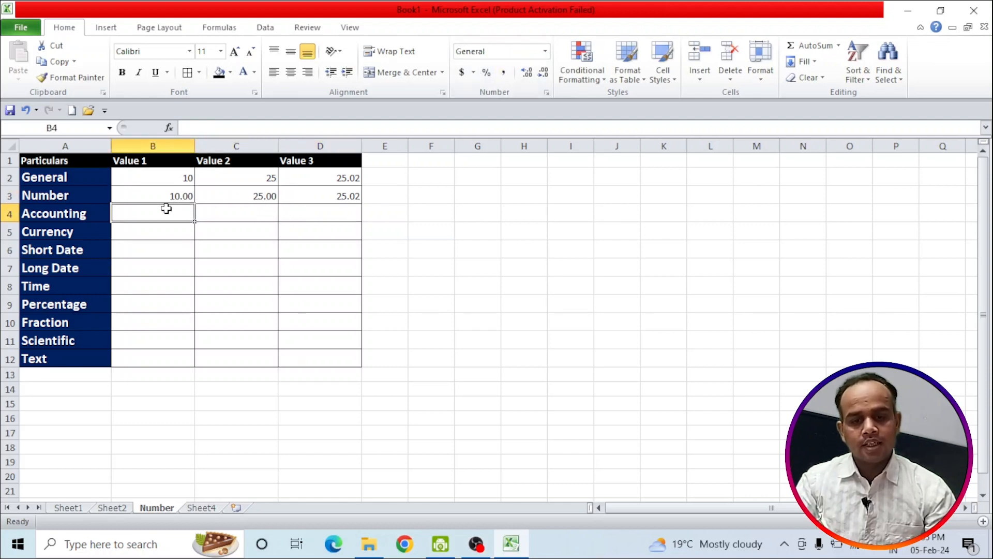
left_click_drag(153, 212, 343, 217)
left_click(545, 51)
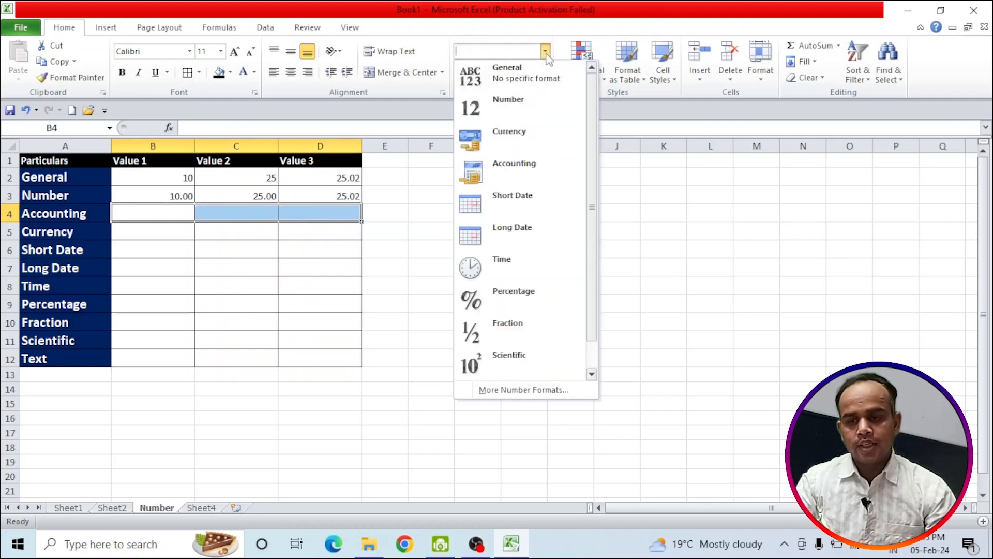
left_click(500, 169)
Enter 10, 25 and 30 as the three values of the Accounting row
left_click(327, 215)
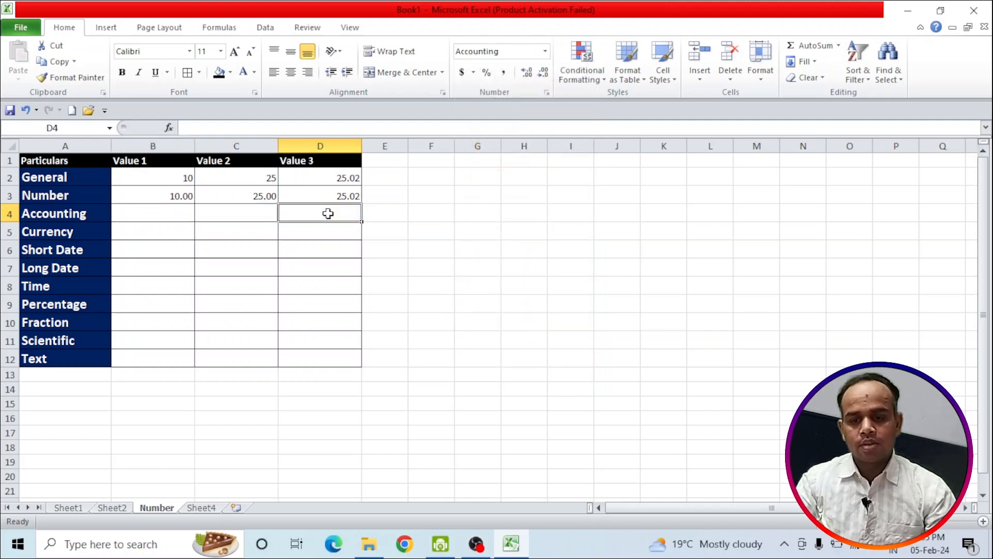
left_click(250, 215)
left_click(189, 215)
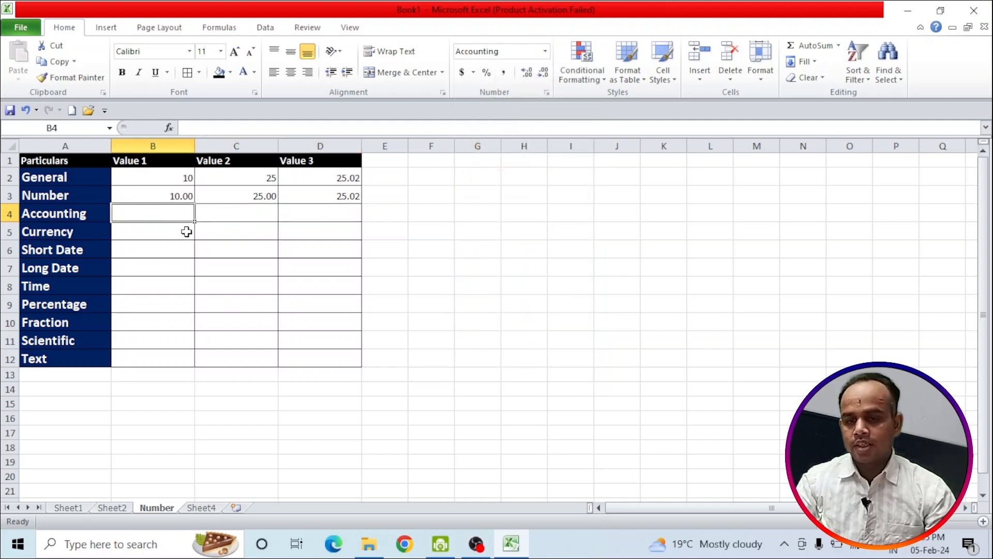
type("10")
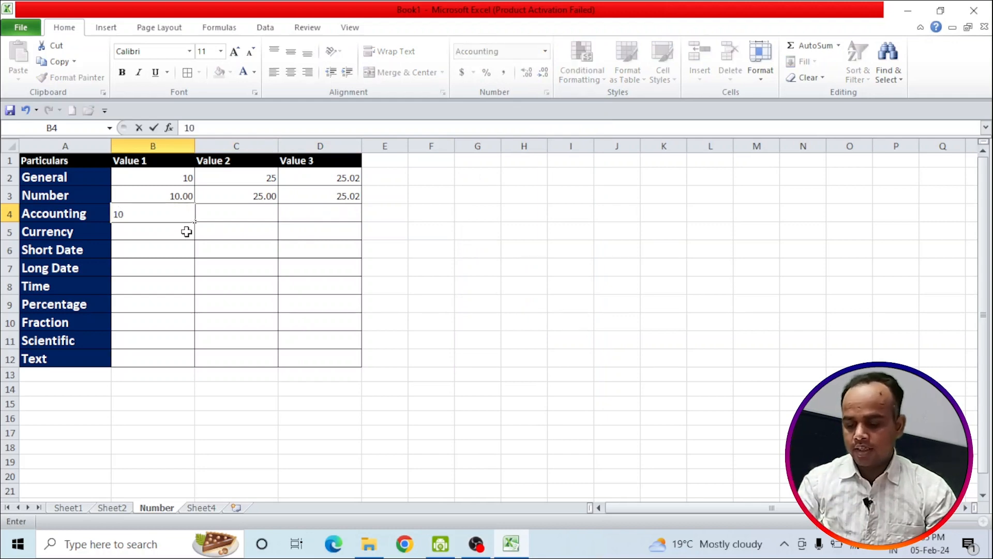
key("Tab")
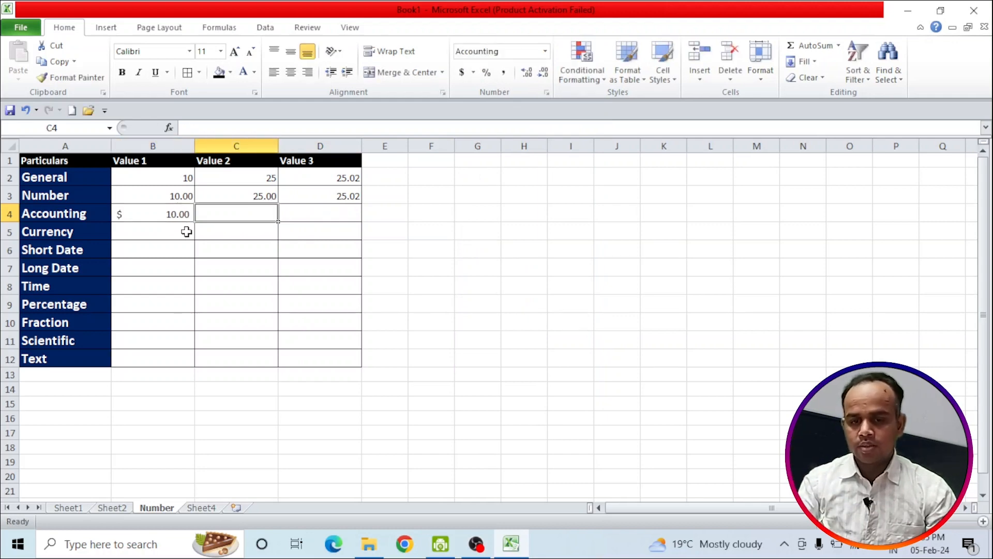
type("25")
key("Tab")
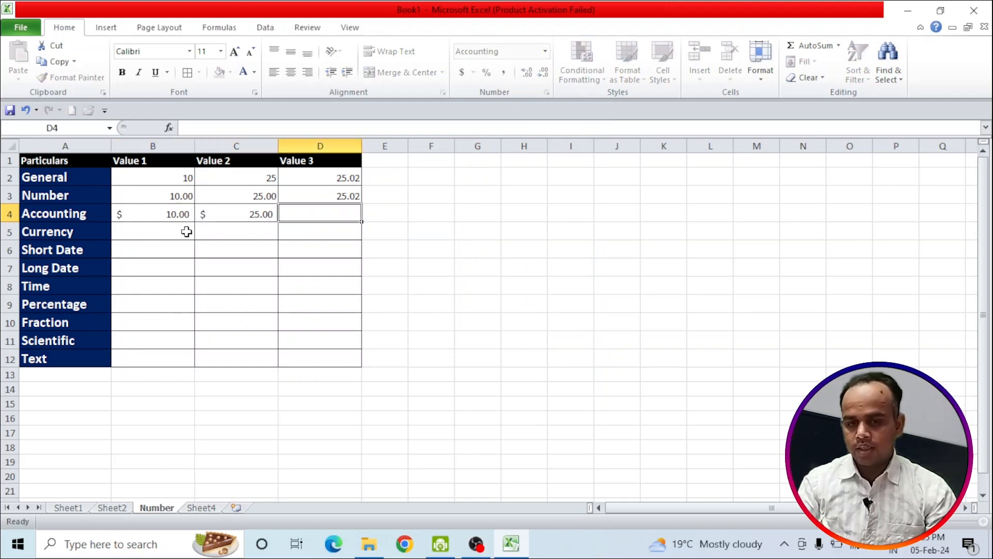
type("3")
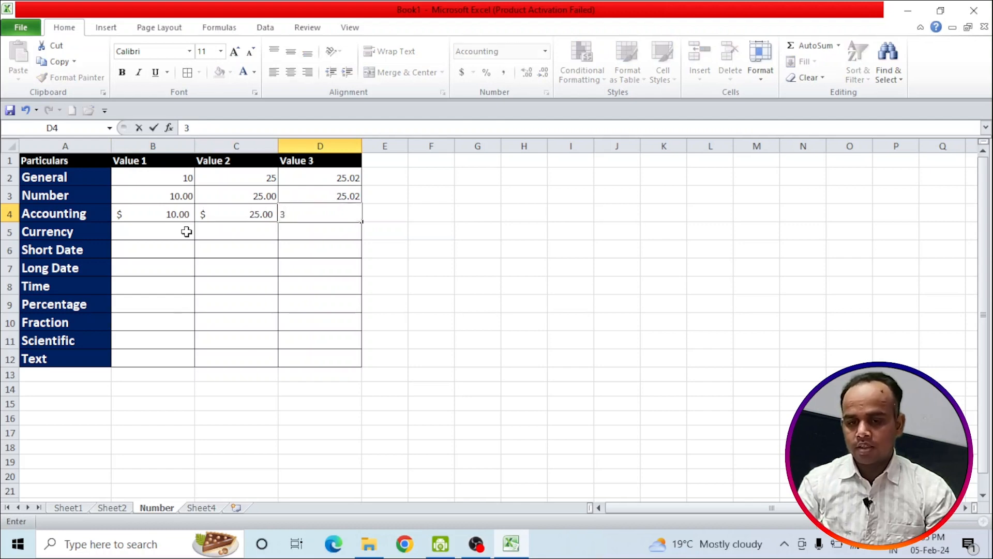
type("0")
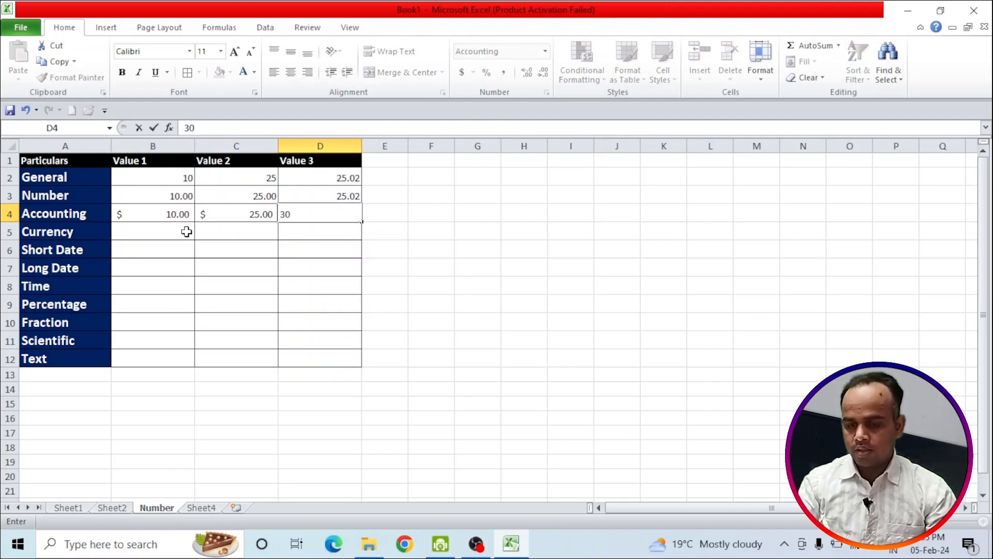
key("Tab")
Examine how the Accounting format displays each of the three values in B4:D4
left_click(173, 215)
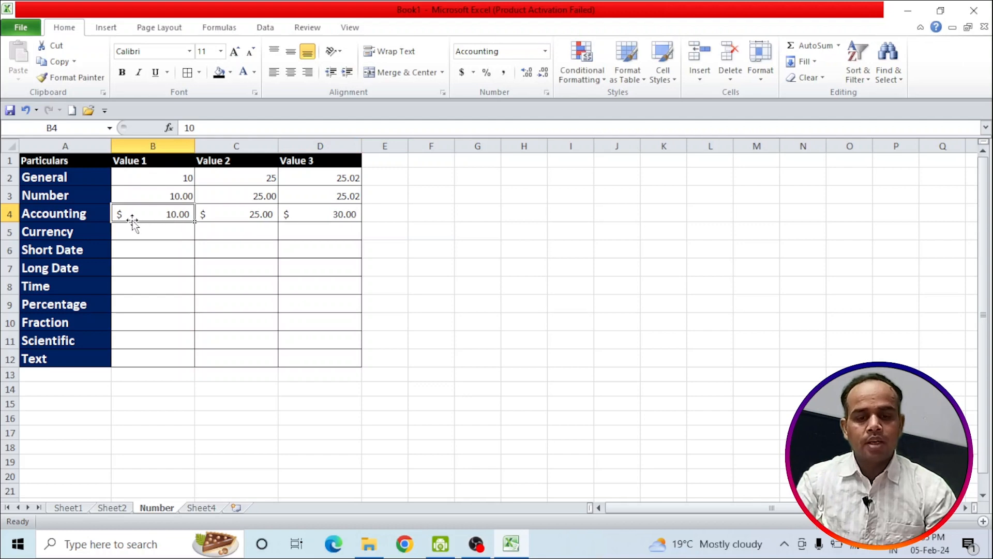
left_click(228, 212)
left_click(125, 214)
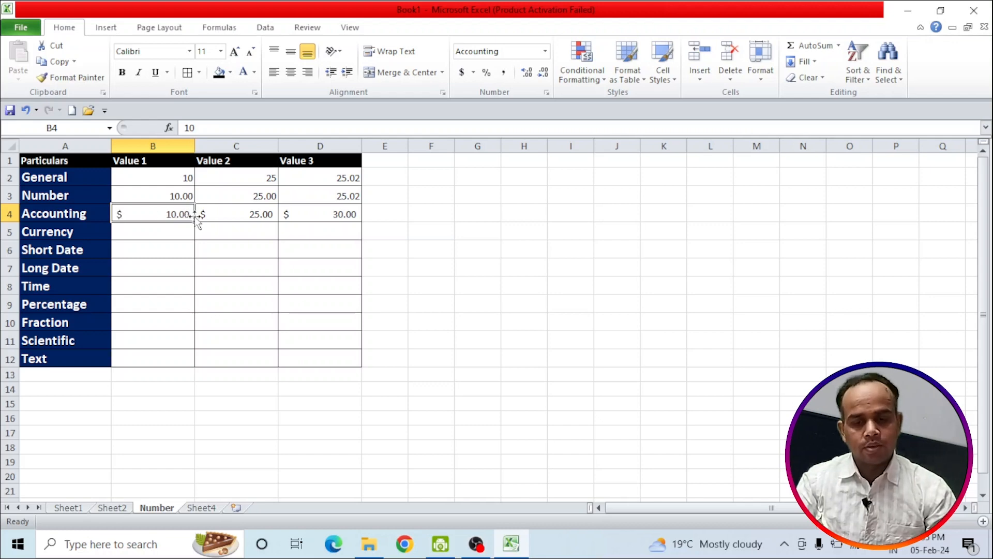
left_click(216, 216)
left_click(313, 215)
left_click_drag(150, 218, 299, 218)
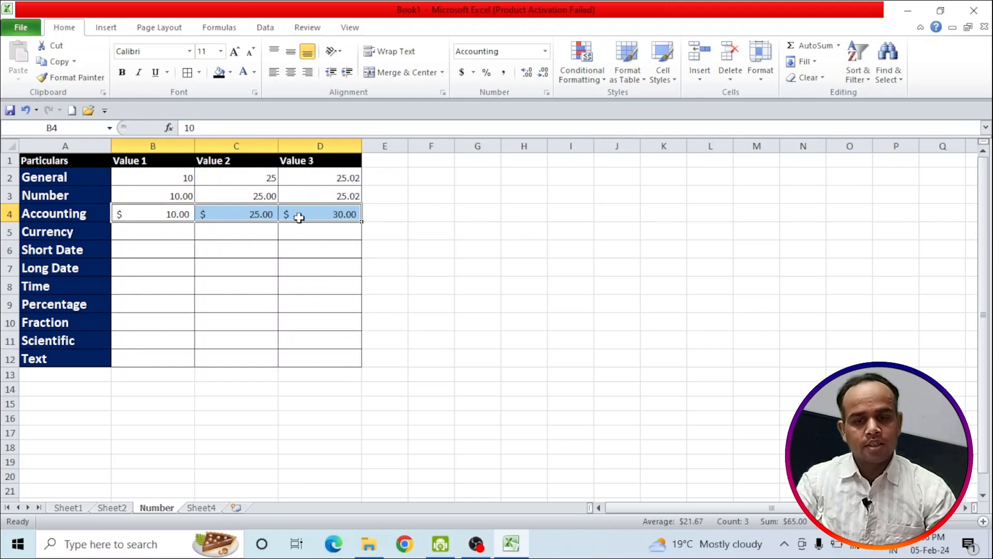
Apply the Currency format to the three value cells B5:D5 of the Currency row
left_click(161, 235)
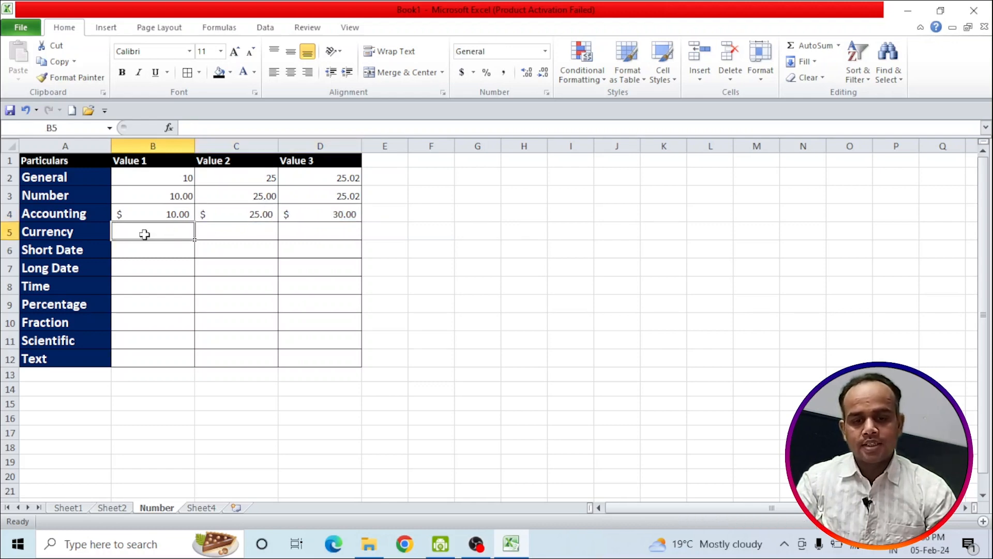
left_click_drag(153, 230, 306, 232)
left_click(543, 52)
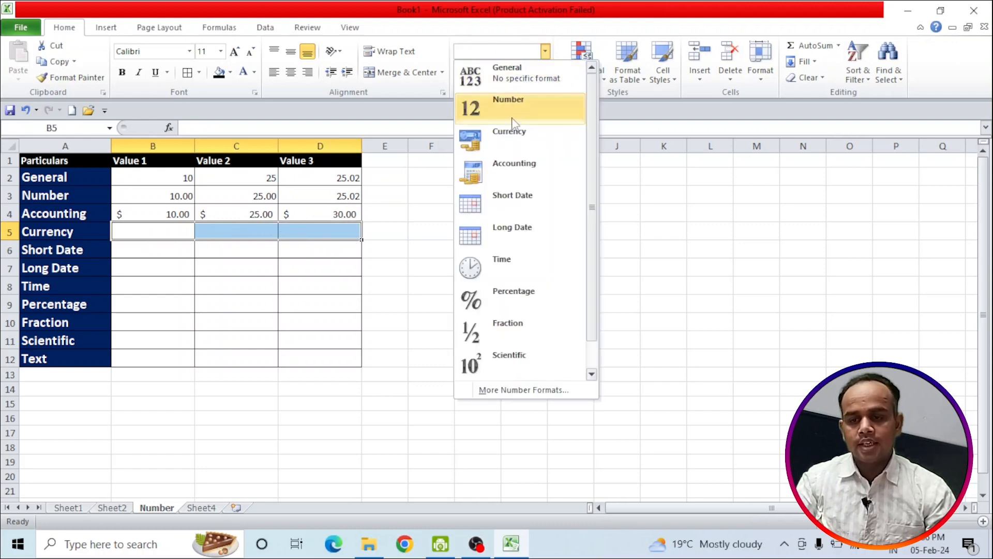
left_click(506, 130)
left_click(198, 262)
Enter 10, 25 and 30 as the three values of the Currency row
left_click(162, 228)
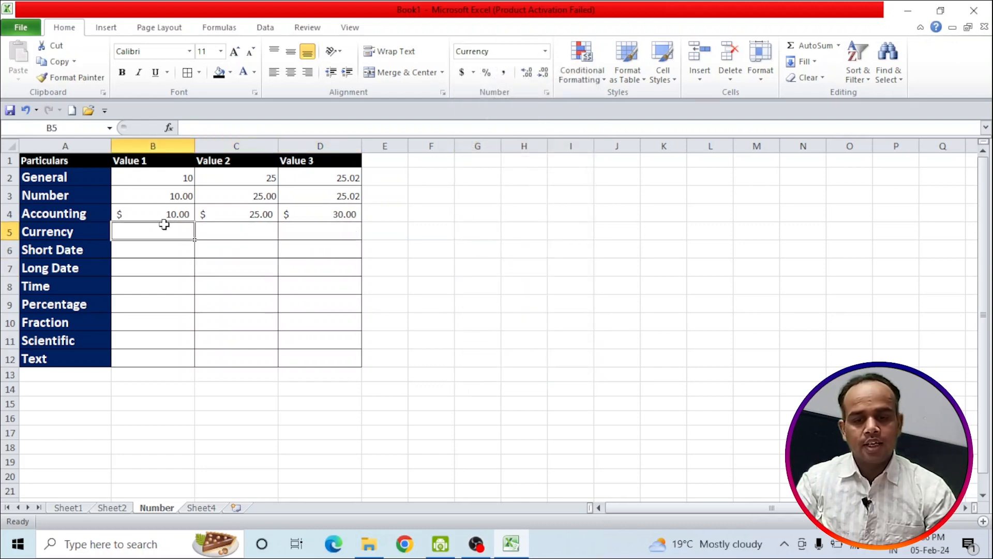
type("10")
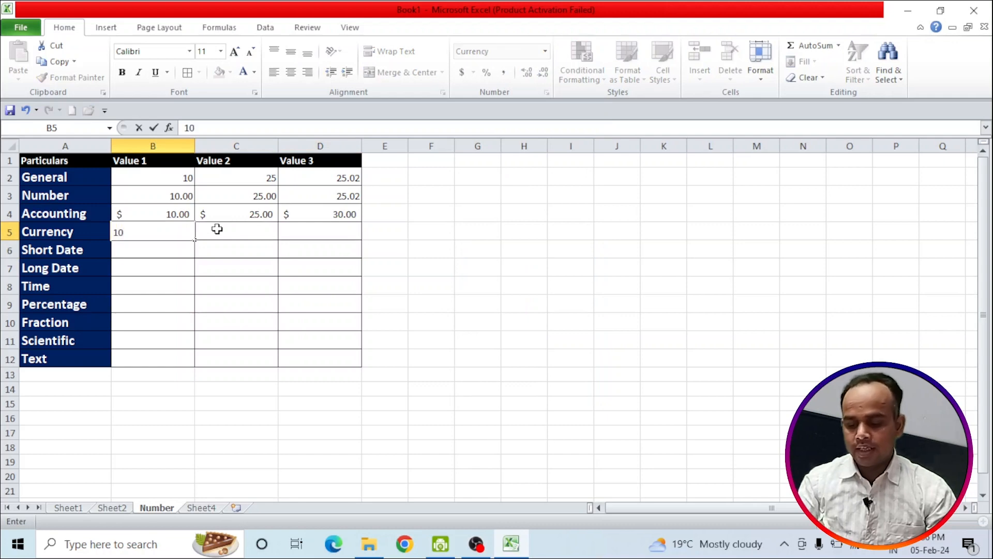
left_click(217, 229)
type("25")
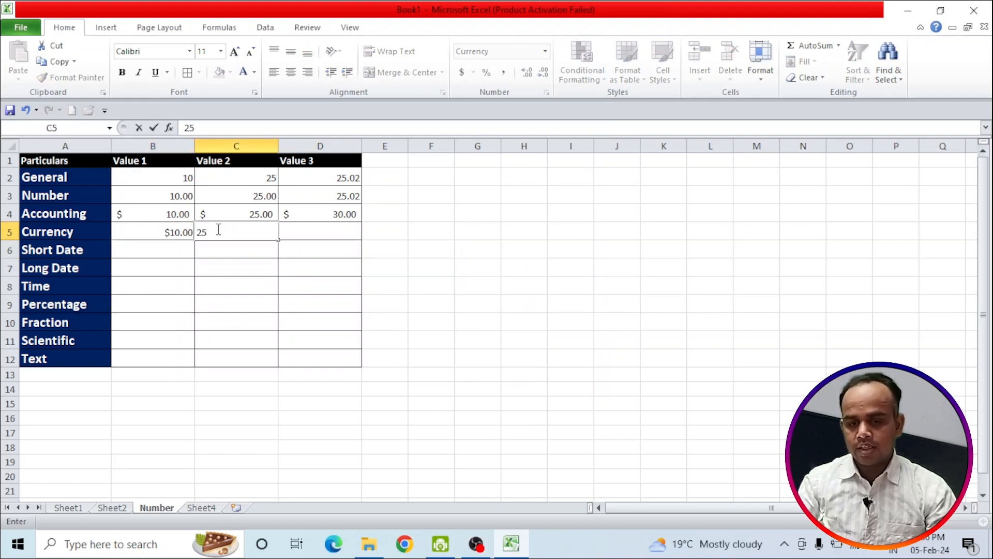
key("Tab")
type("30")
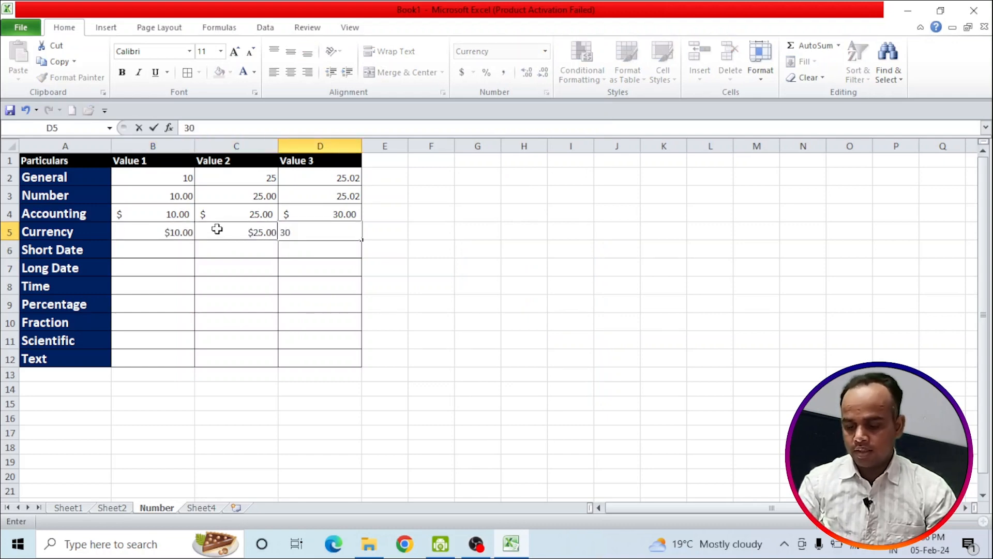
key("Tab")
Compare the dollar sign placement in the Currency row's values with that in the Accounting row's values
left_click(181, 231)
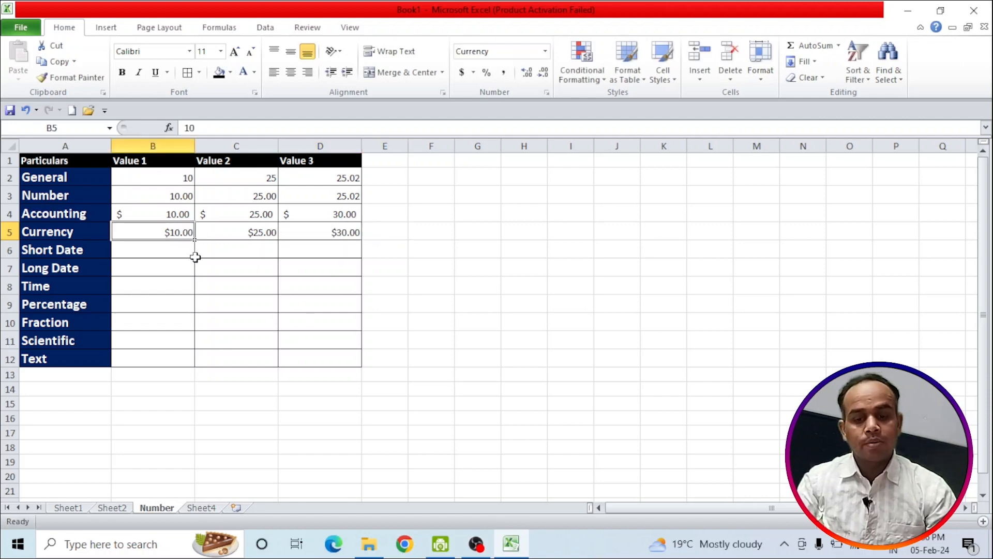
left_click(252, 234)
left_click(333, 232)
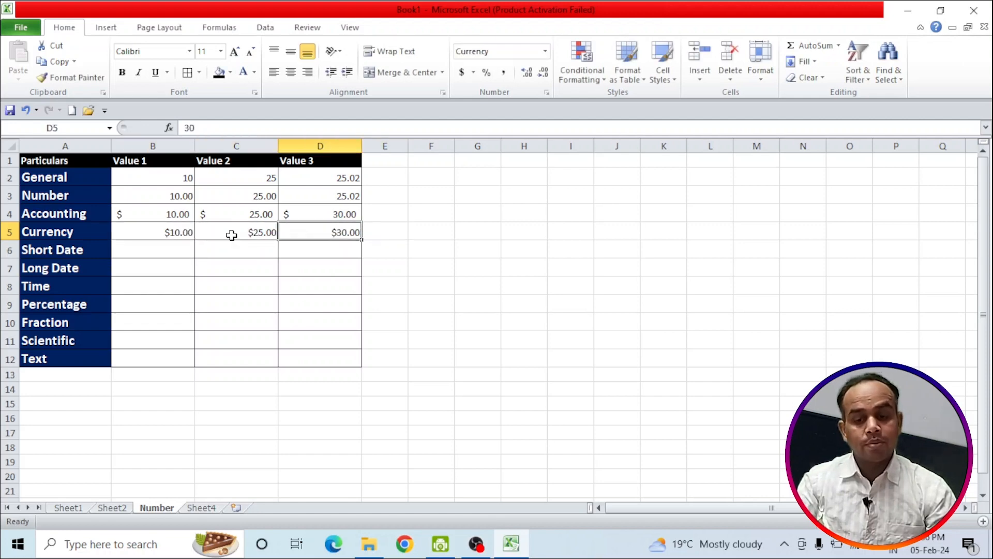
left_click(173, 234)
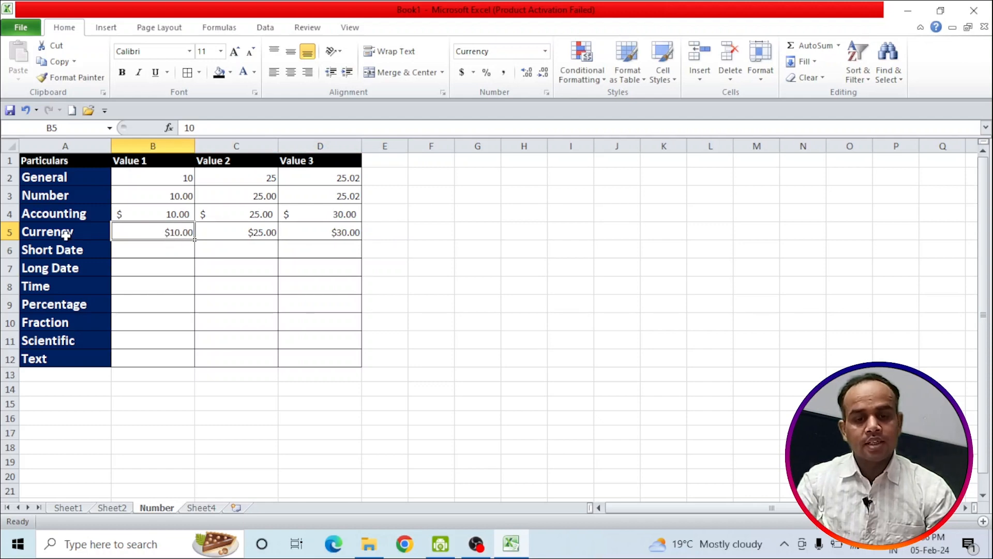
left_click(253, 233)
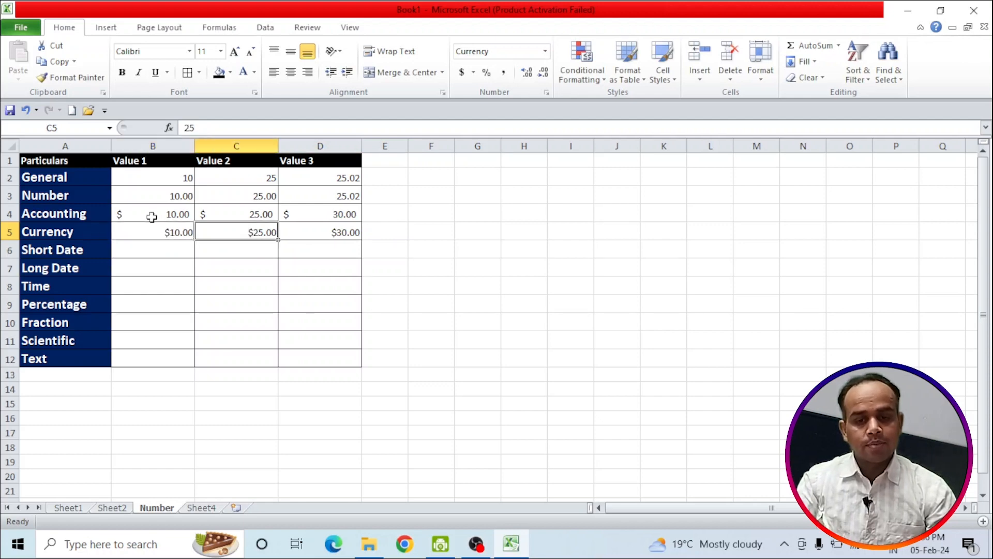
left_click(152, 216)
left_click(153, 229)
left_click(139, 213)
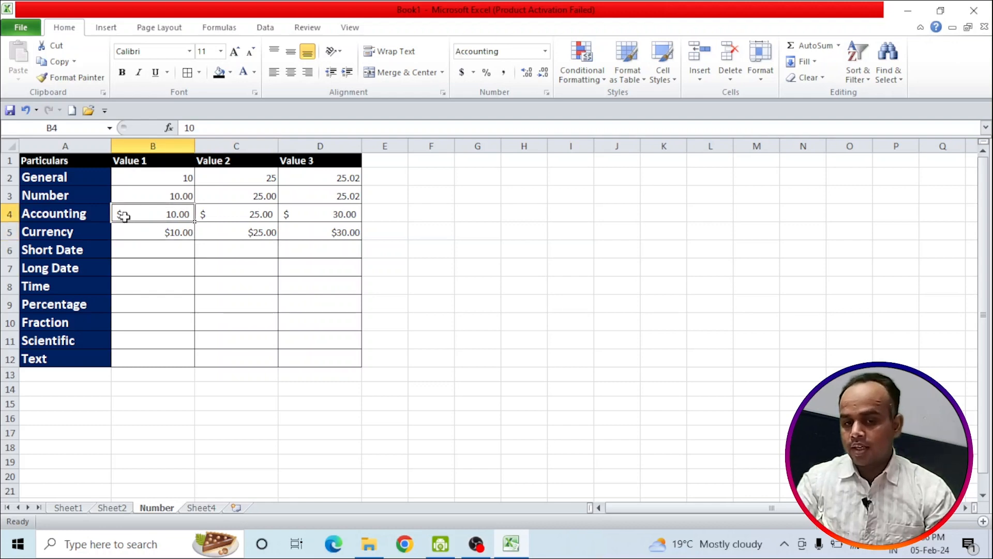
left_click(170, 233)
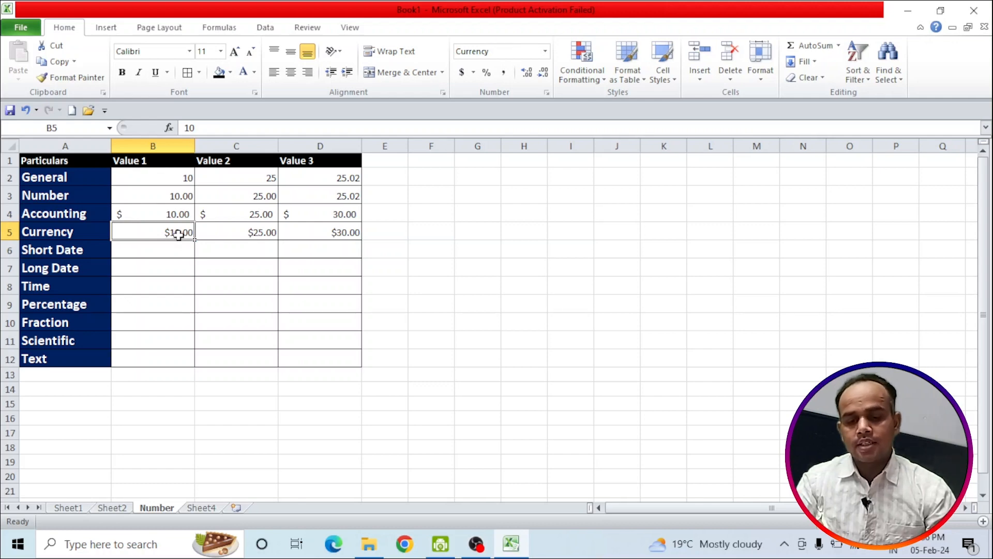
left_click(263, 233)
left_click(327, 232)
Apply the Short Date format to the three value cells B6:D6 of the Short Date row
left_click(169, 250)
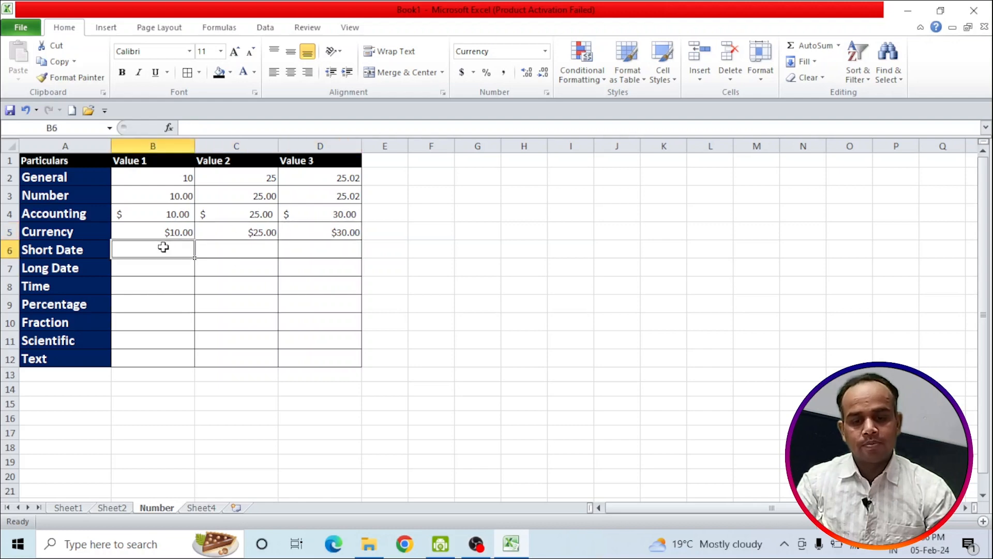
left_click_drag(155, 250, 313, 253)
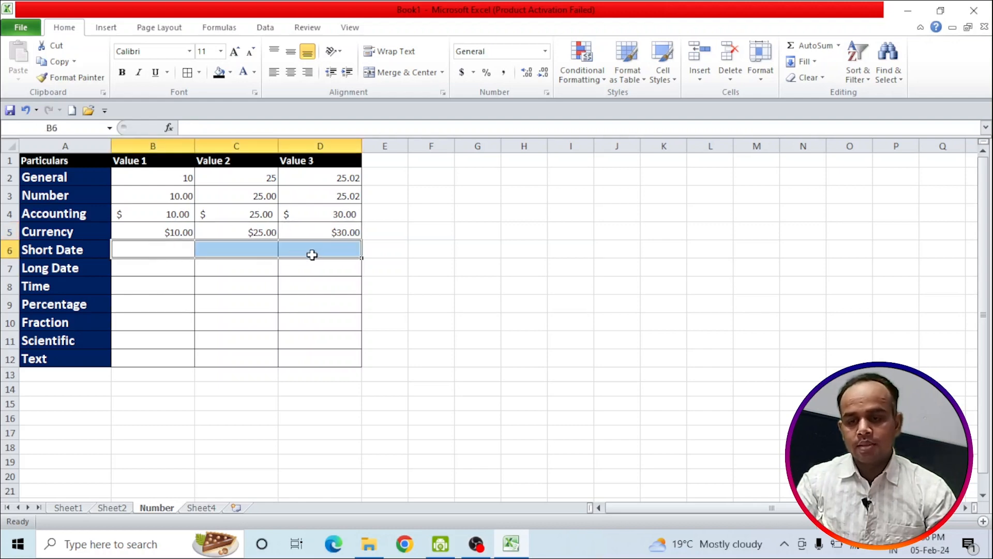
left_click(545, 51)
left_click(503, 200)
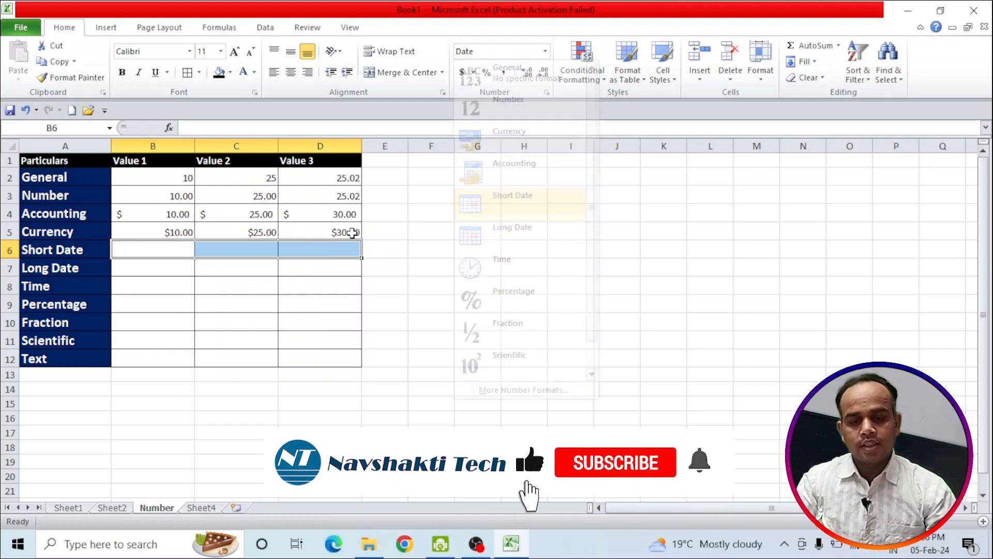
Enter 10, 12/5 and 10/1 as the three values of the Short Date row
left_click(185, 251)
type("10")
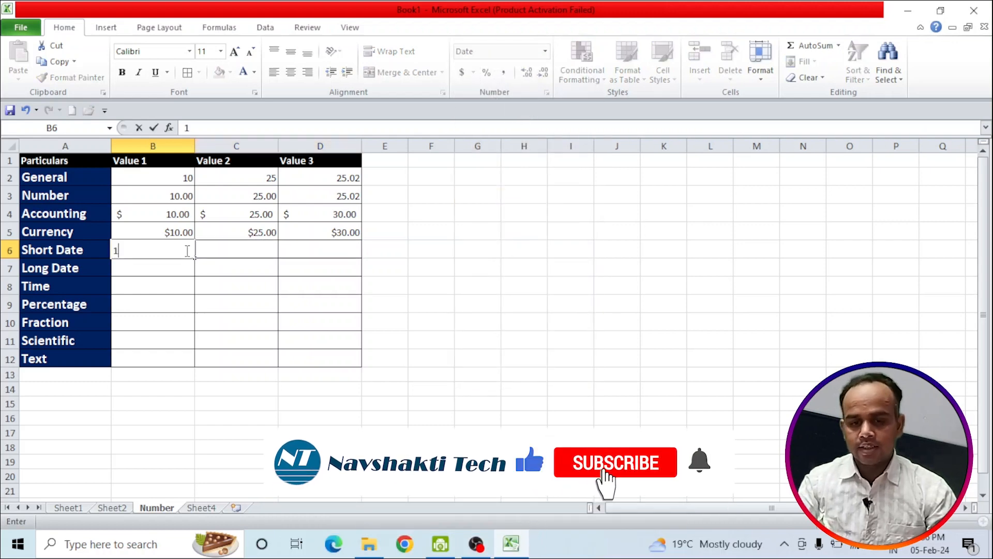
left_click(186, 251)
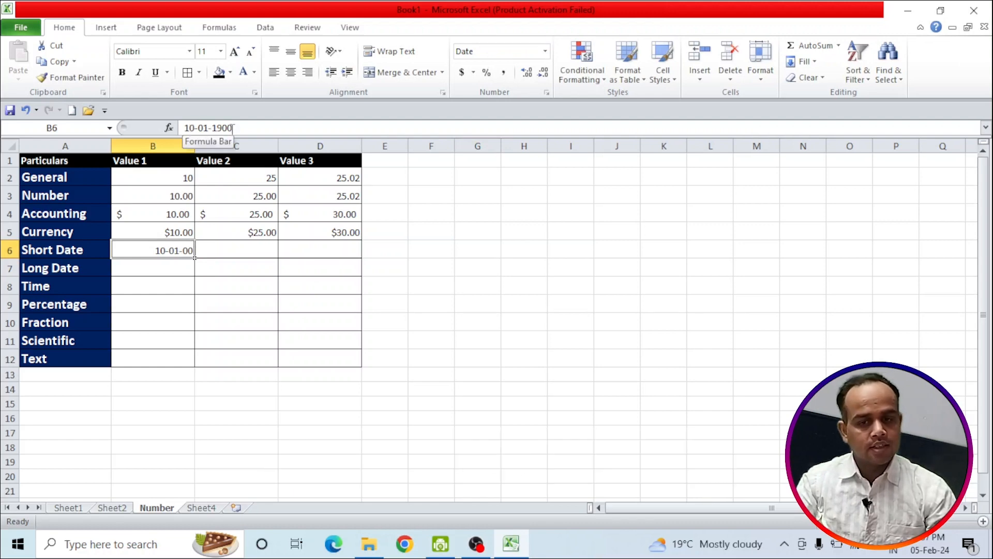
left_click(248, 254)
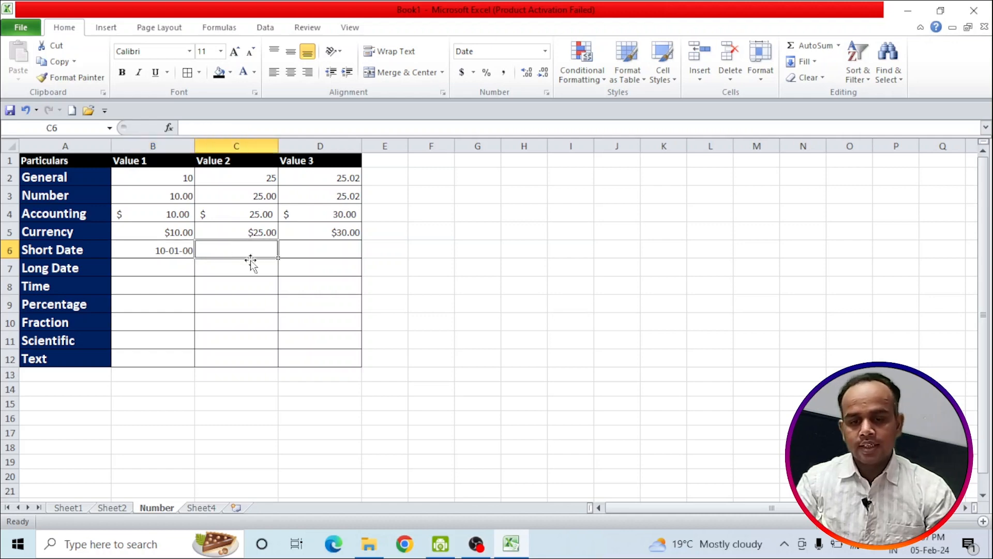
type("12")
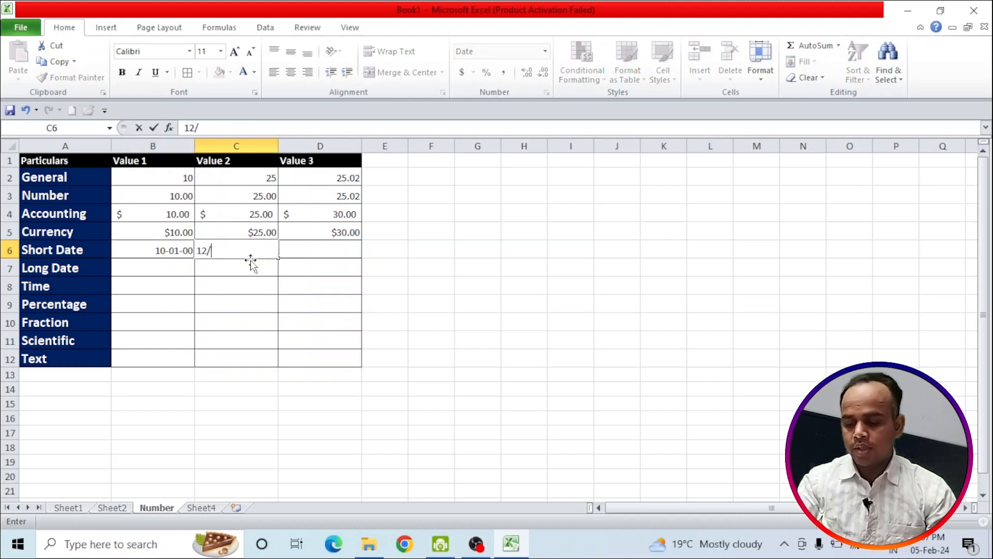
type("/5")
key("Return")
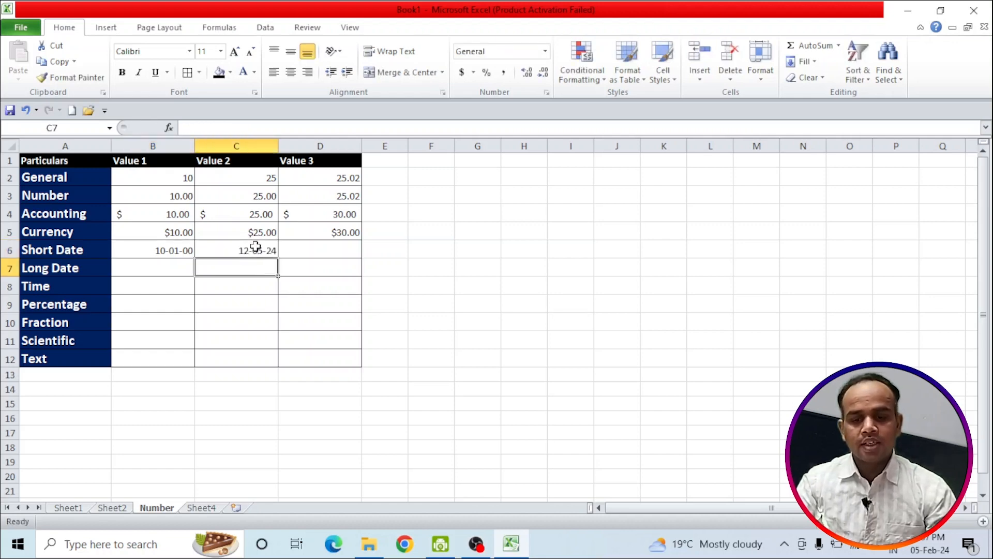
left_click(256, 251)
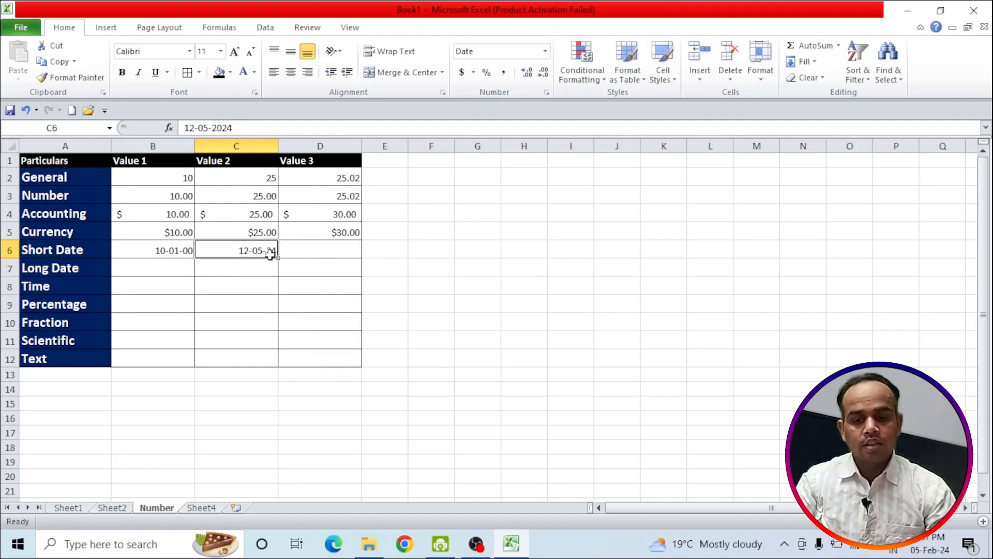
left_click(300, 251)
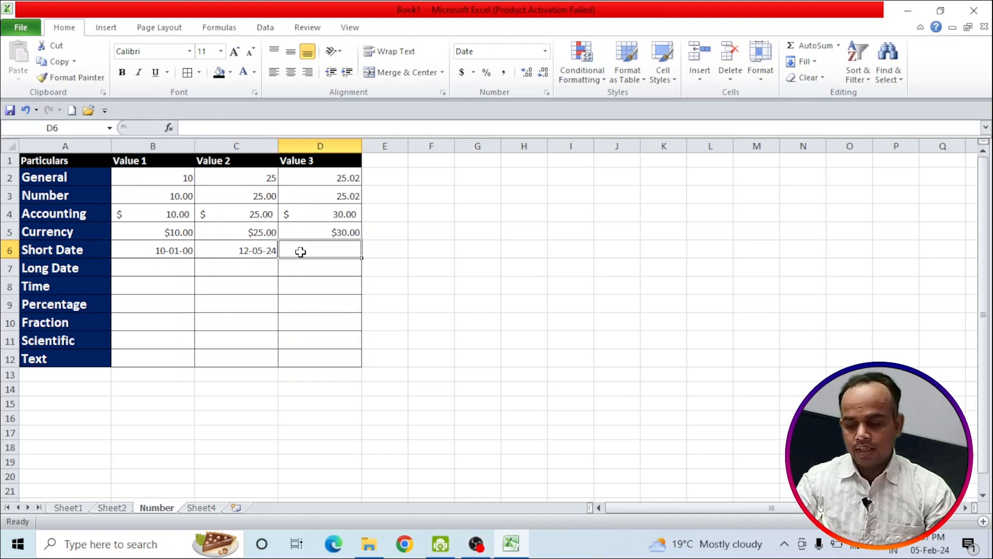
type("10/1")
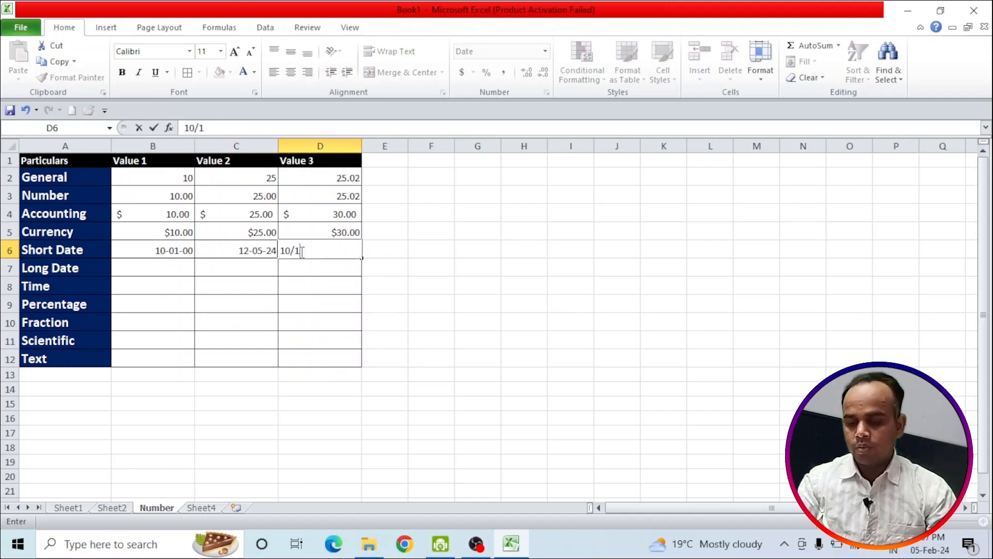
key("Return")
left_click(301, 252)
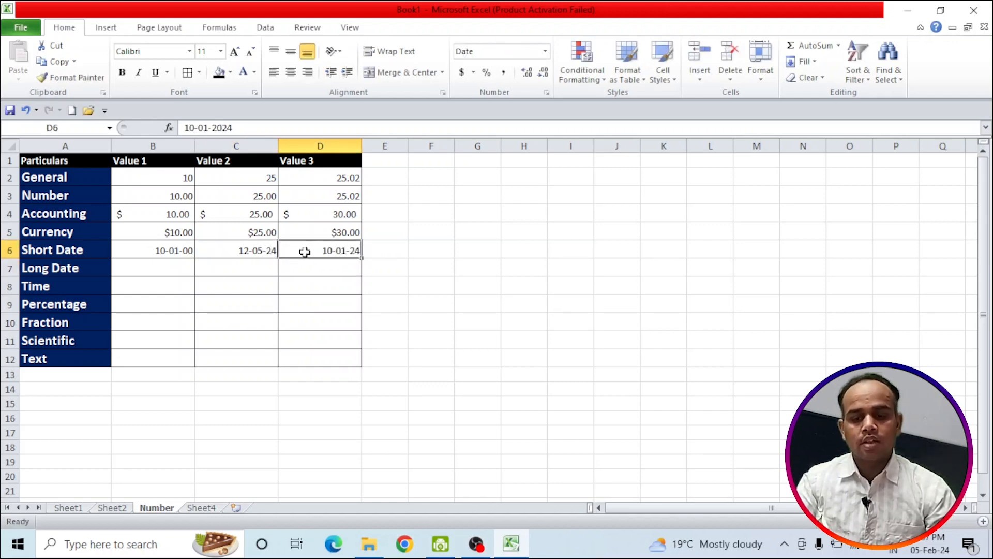
Compare how the three Short Date values display in their cells with the full dates stored in them
left_click(244, 249)
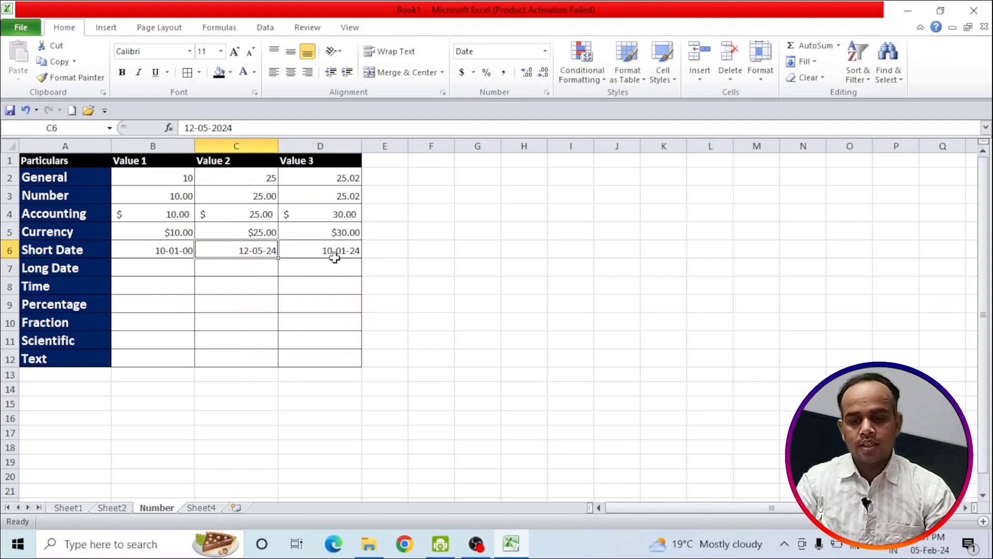
left_click(335, 254)
left_click(180, 250)
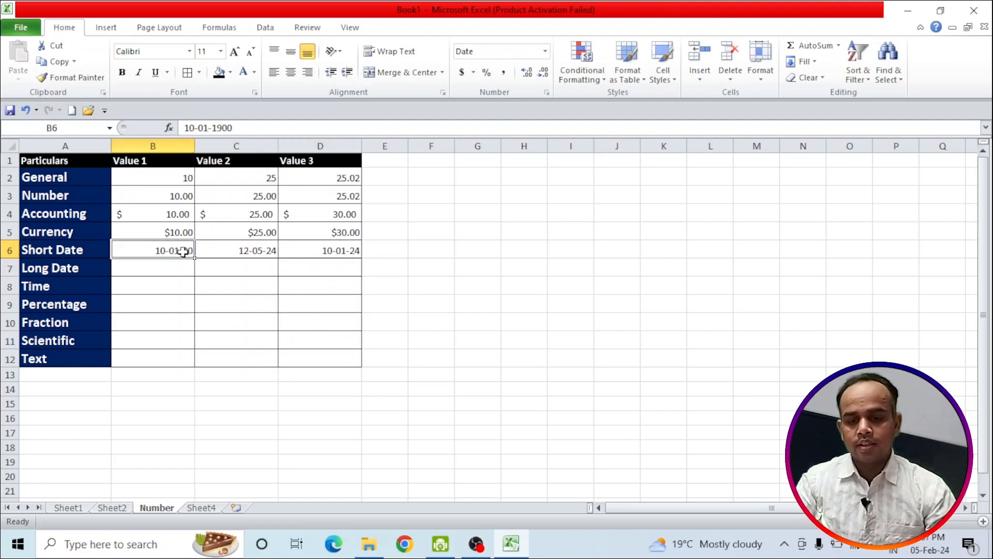
left_click(234, 254)
left_click(329, 251)
left_click(177, 250)
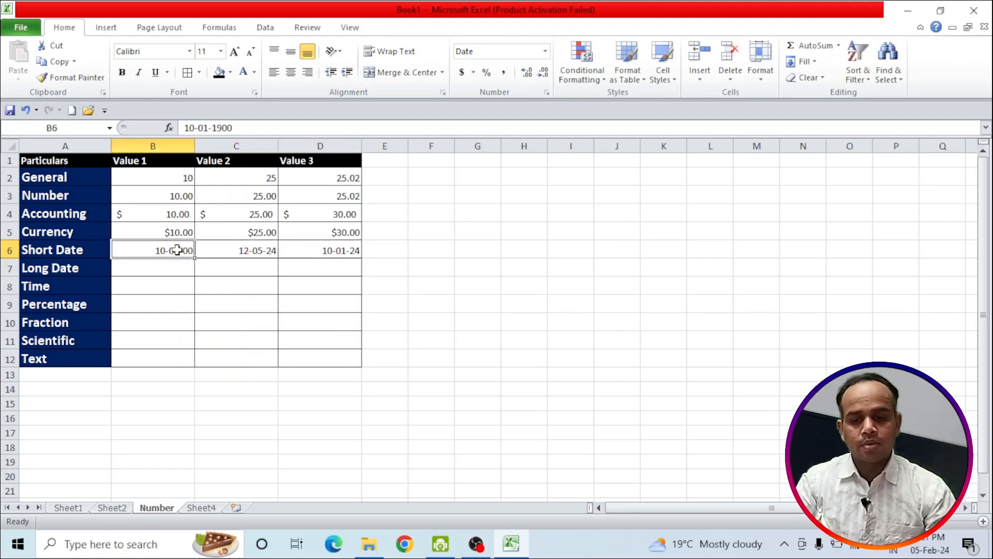
left_click(240, 251)
left_click(327, 251)
Apply the Long Date format to the three value cells B7:D7 of the Long Date row
left_click(176, 265)
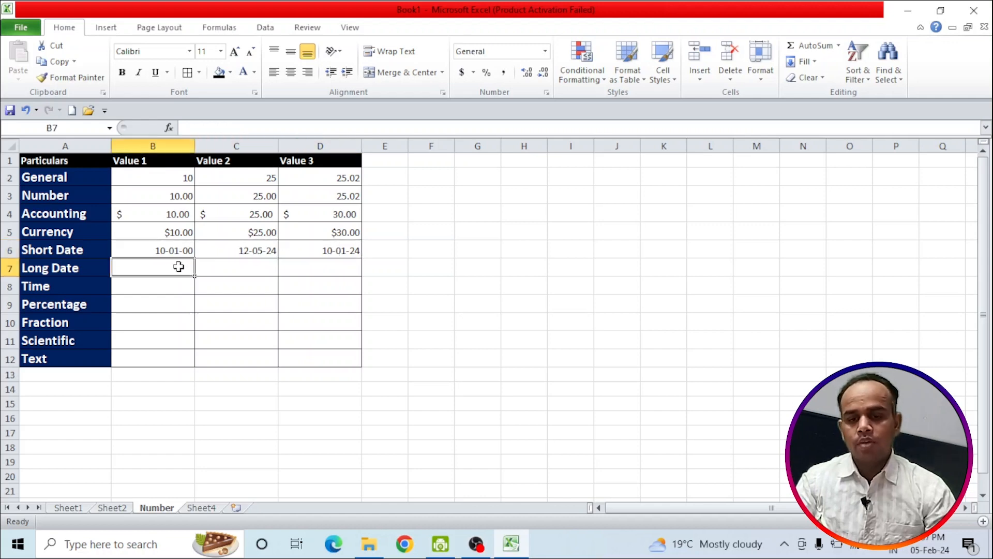
left_click_drag(179, 266, 316, 273)
left_click(545, 51)
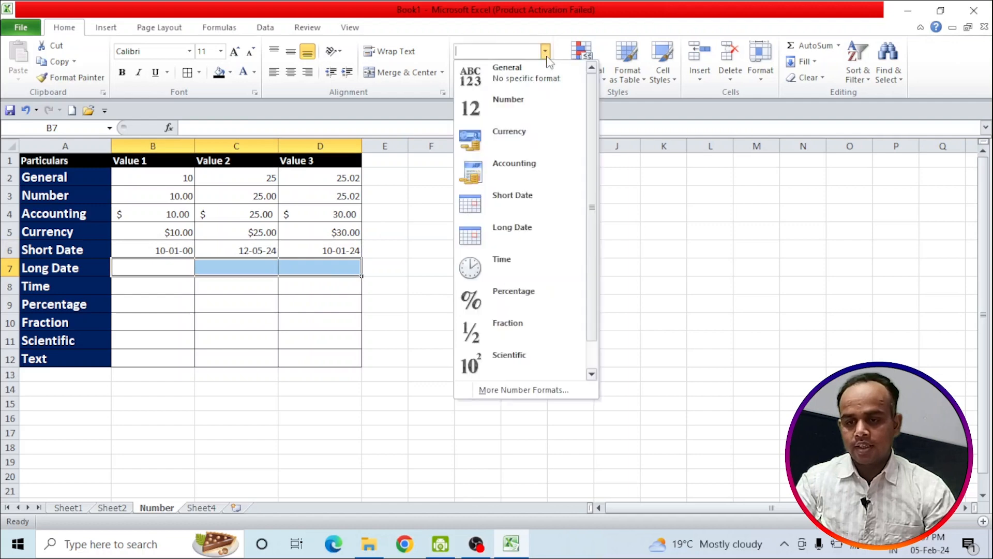
left_click(511, 235)
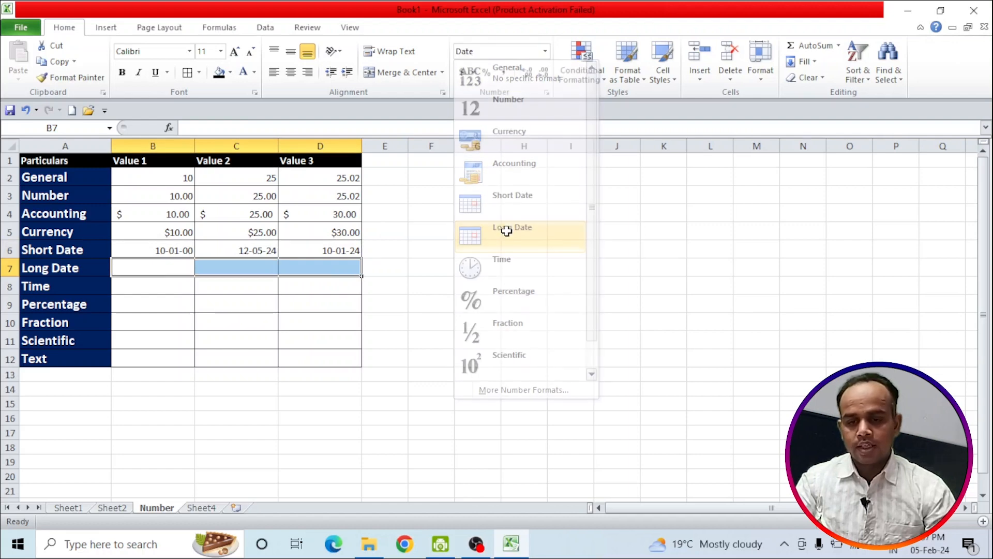
left_click(306, 268)
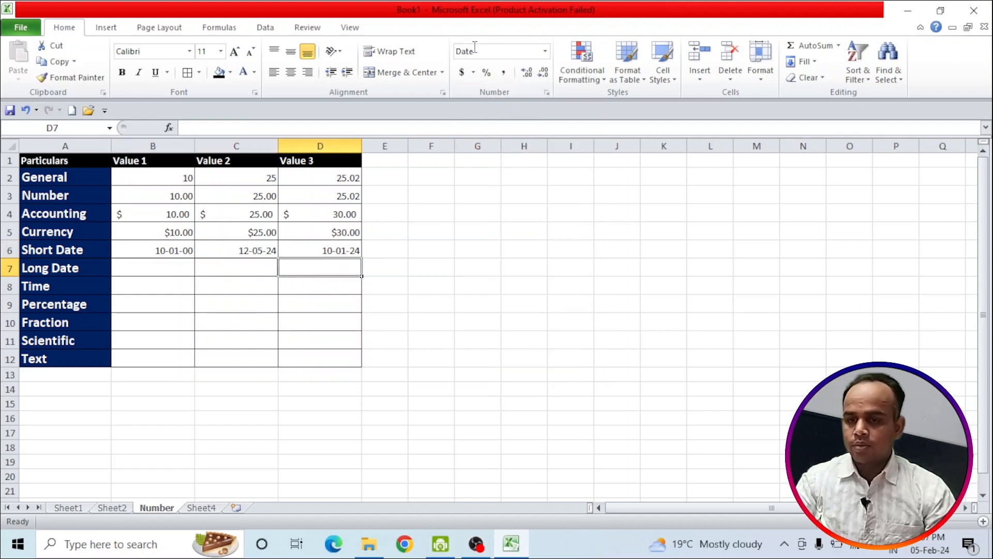
Enter 10 as the first value of the Long Date row and autofit column B to the full date
left_click(154, 270)
type("10")
key("Return")
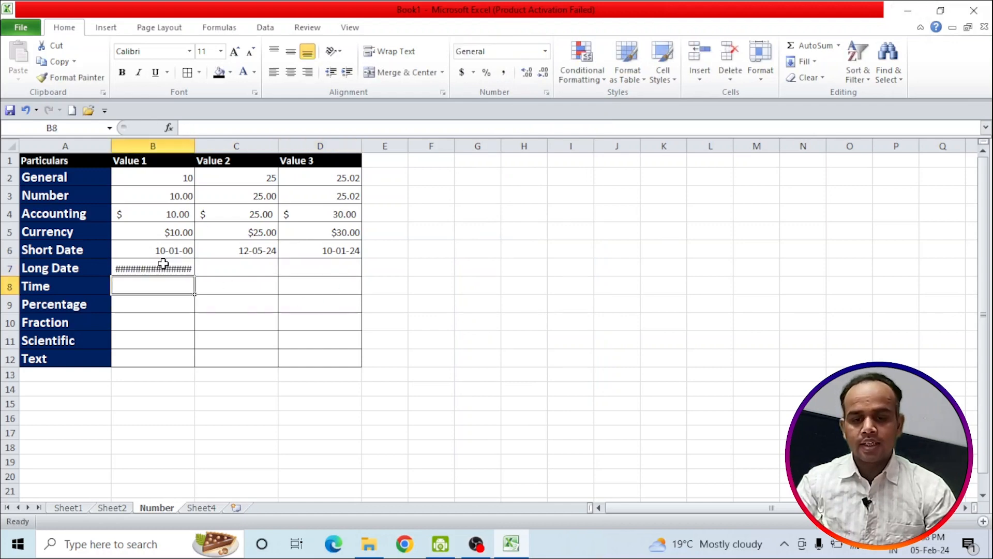
left_click(163, 265)
left_click_drag(194, 150, 194, 150)
double_click(194, 150)
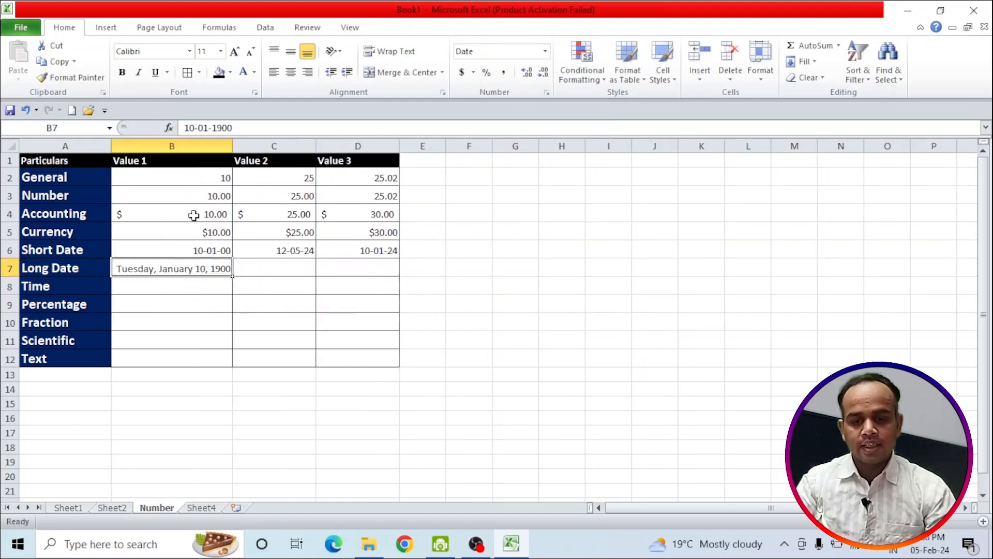
Enter 12/5 as the second value of the Long Date row and widen column C to fit the full date
left_click(250, 270)
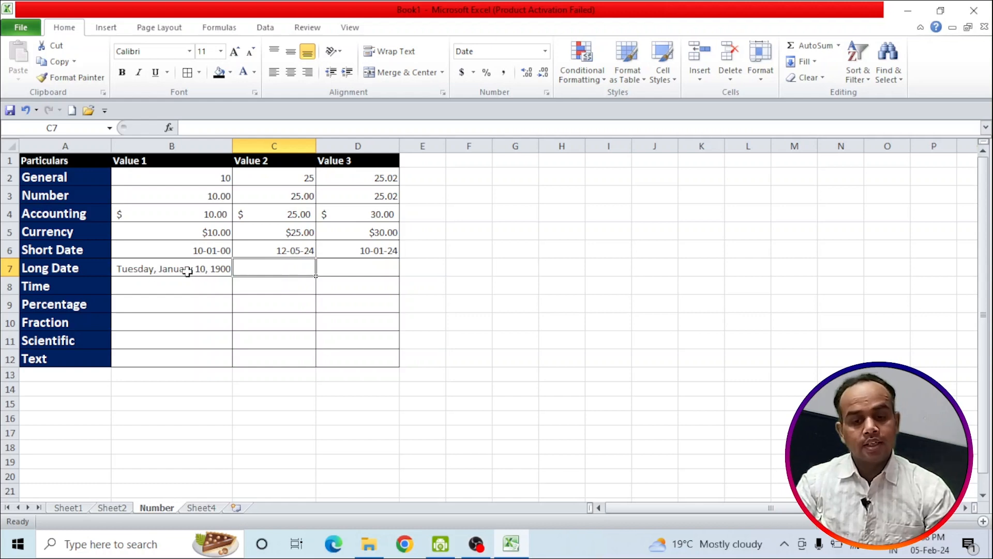
type("12")
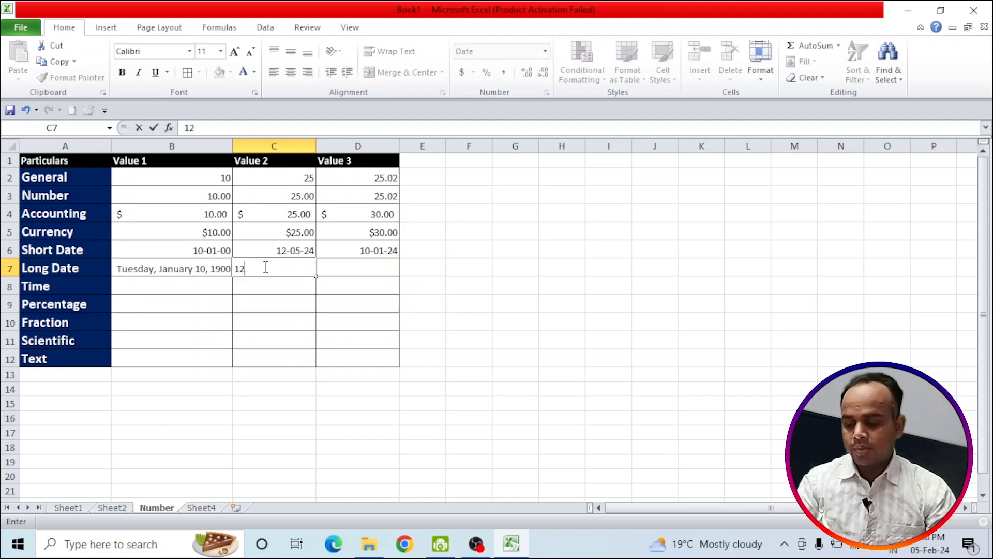
type("/5")
key("Return")
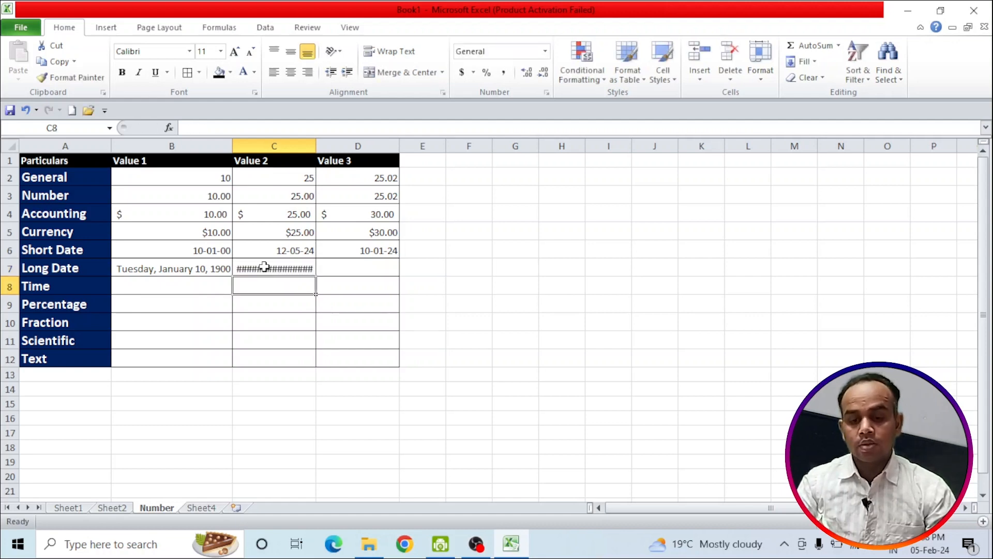
left_click_drag(316, 147, 334, 147)
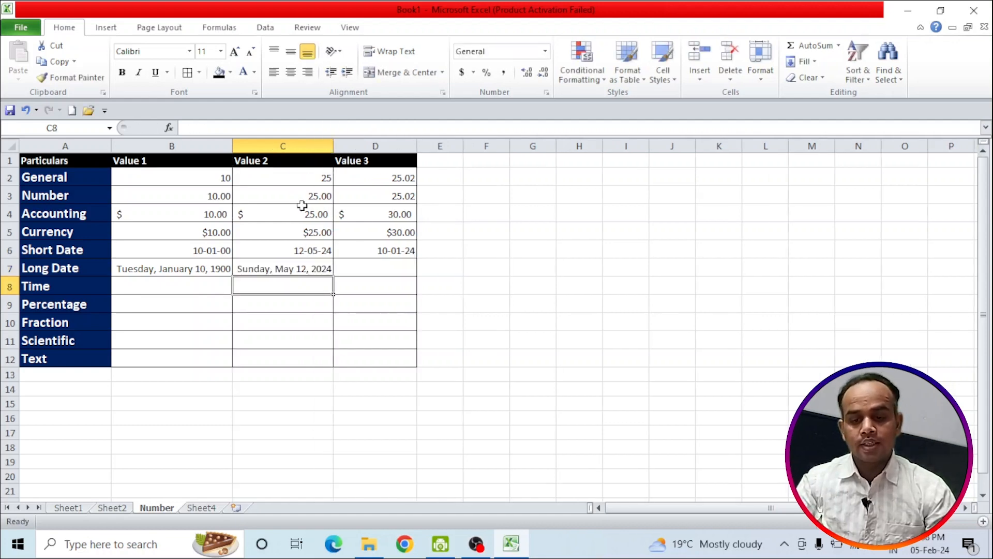
left_click(284, 262)
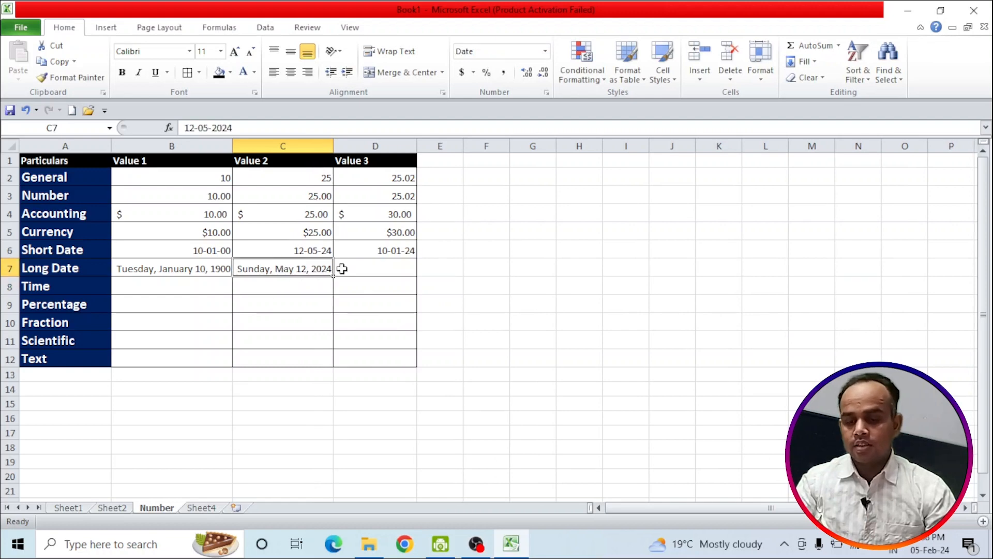
Enter 10/1 as the third value of the Long Date row and autofit column D to the full date
left_click(343, 271)
type("10")
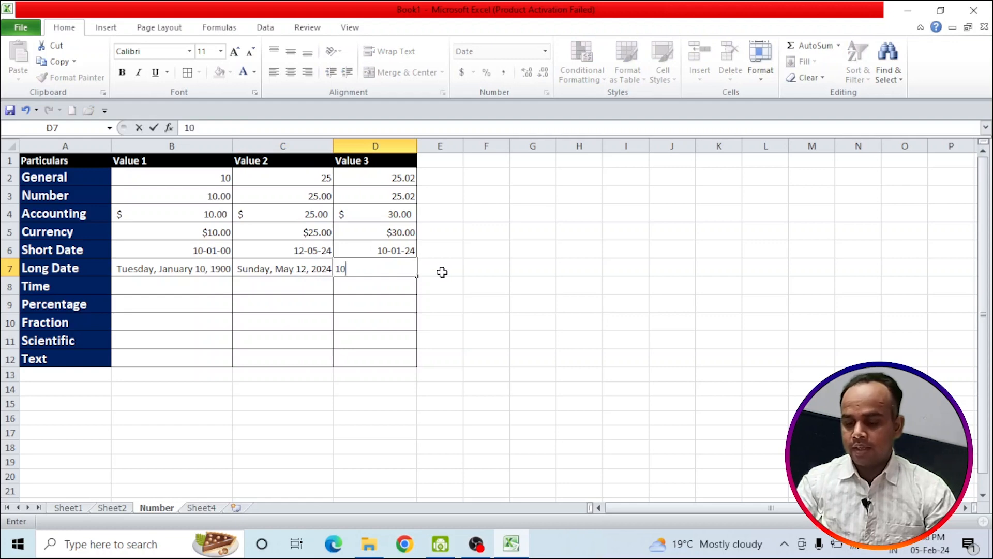
type("/1")
key("Return")
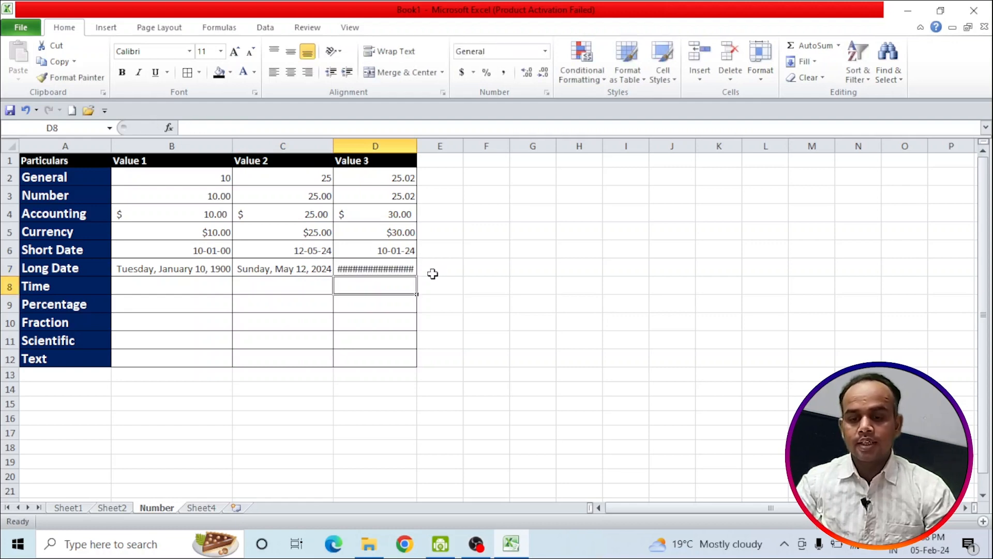
double_click(416, 152)
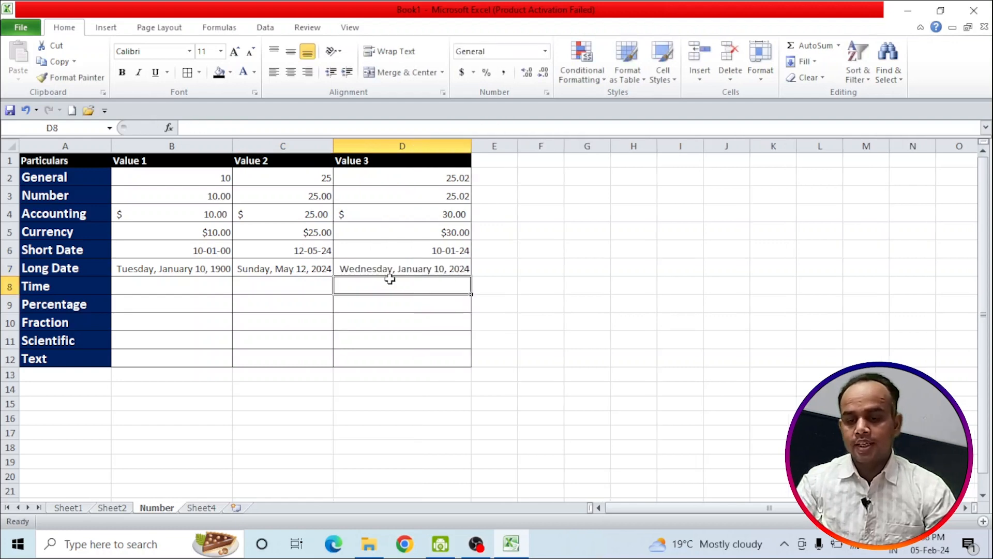
key("Up")
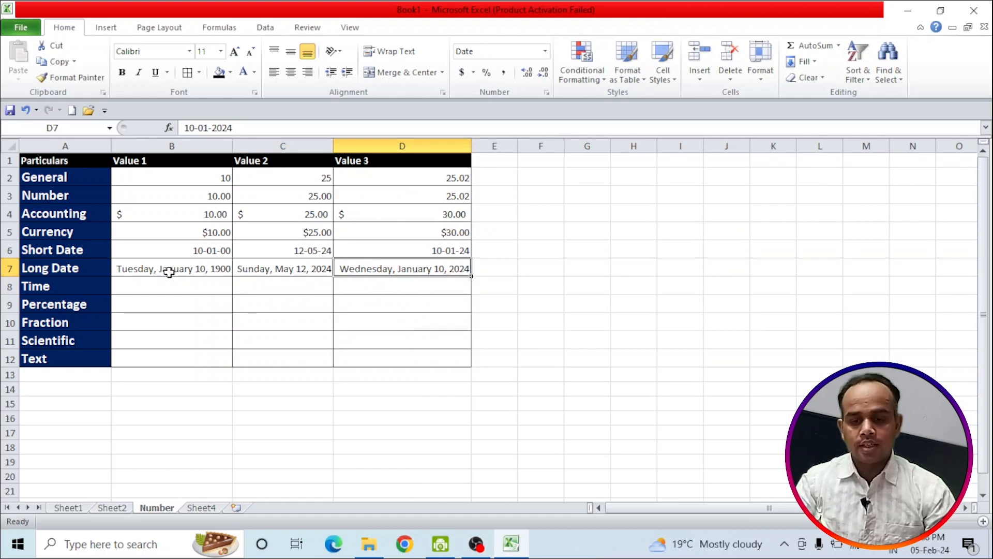
left_click_drag(166, 271, 408, 266)
left_click(404, 285)
left_click(145, 291)
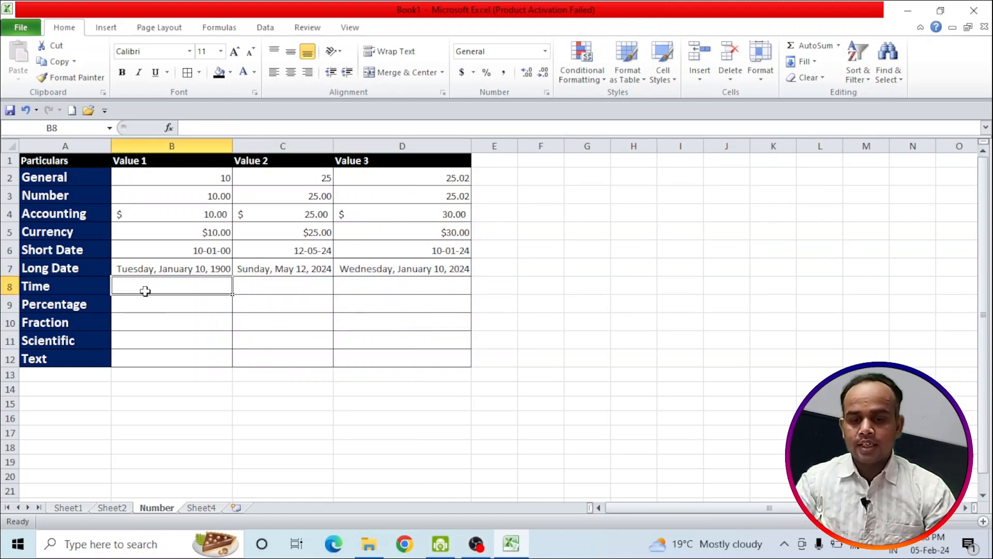
type("10")
key("BackSpace")
key("BackSpace")
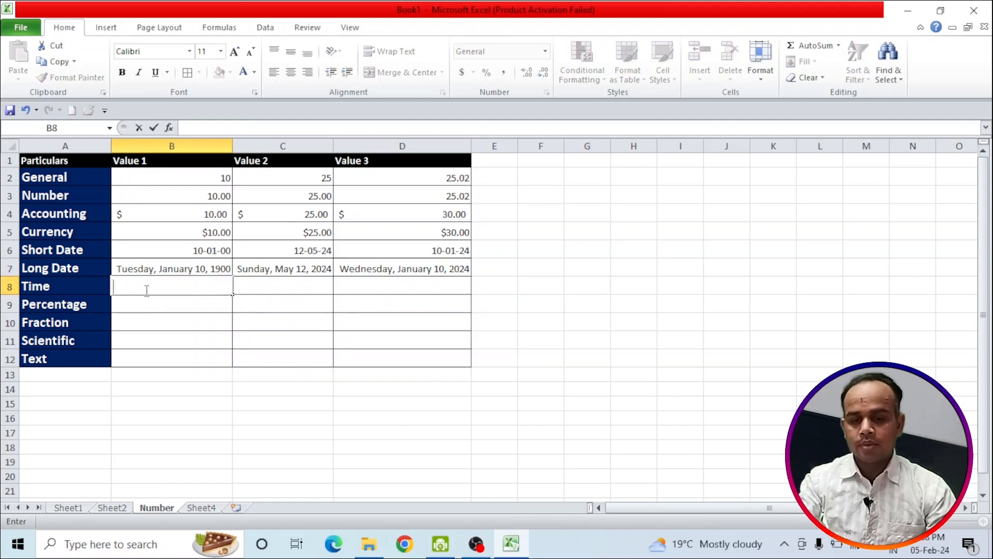
left_click(178, 319)
Apply the Time format to the three value cells B8:D8 of the Time row
left_click_drag(162, 286, 386, 282)
left_click(545, 51)
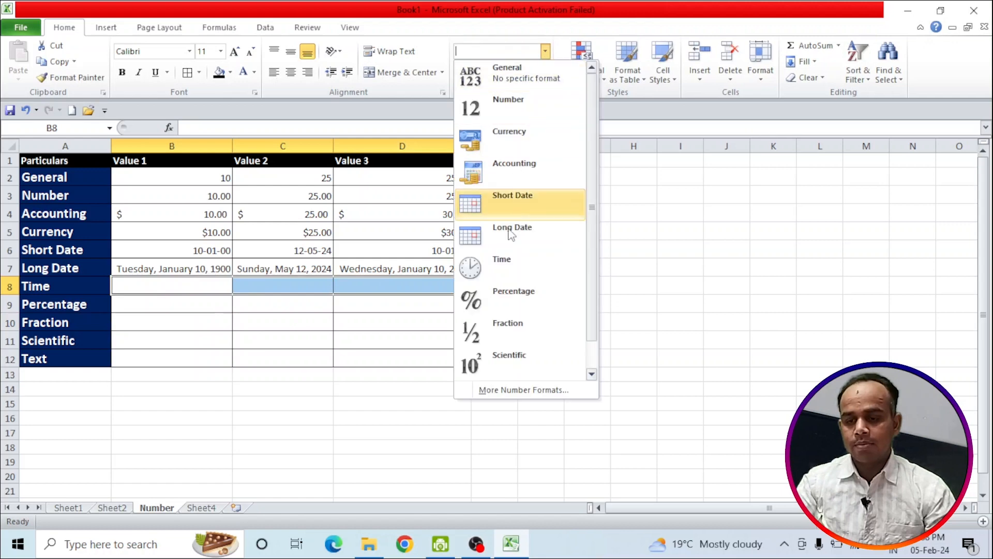
left_click(497, 269)
left_click(155, 320)
Enter 10 as the first value of the Time row and inspect the cell's full stored date and time
left_click(153, 286)
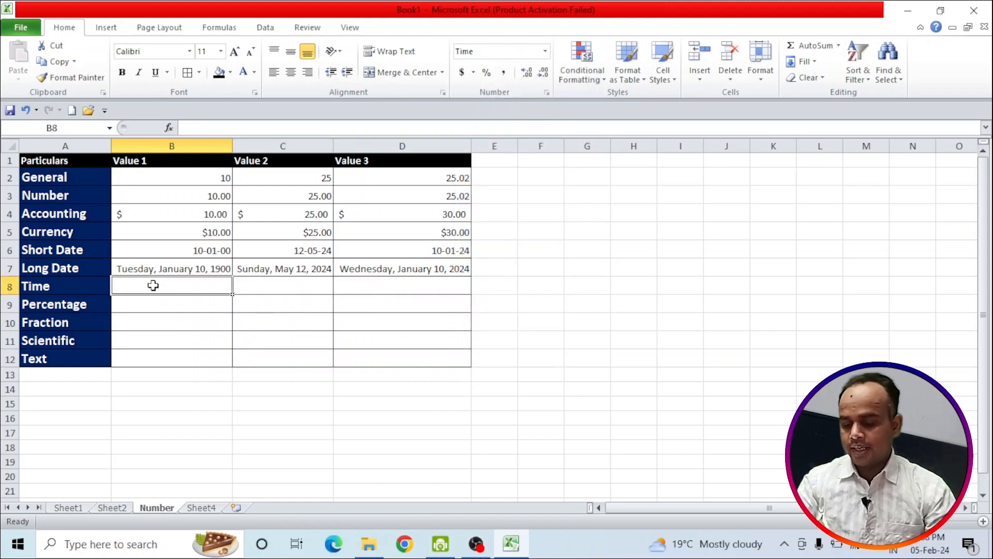
type("10")
key("Return")
double_click(152, 289)
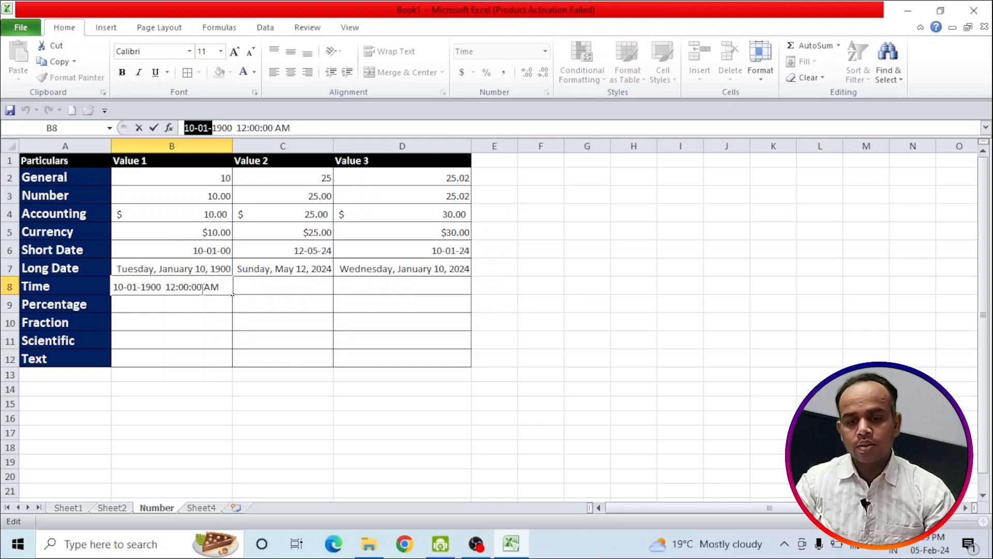
key("Escape")
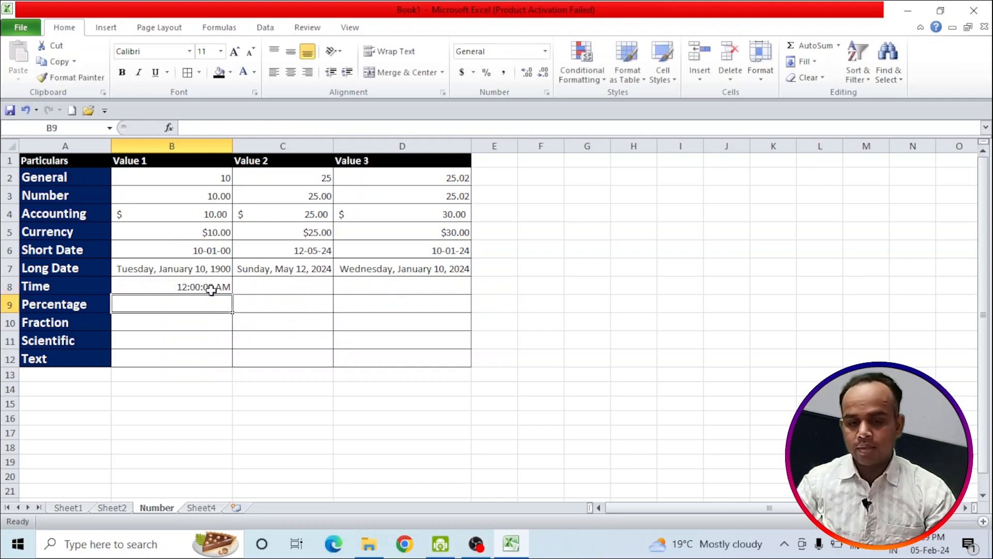
Enter 12:10 as the second value of the Time row, in cell C8
left_click(279, 283)
type("12:10")
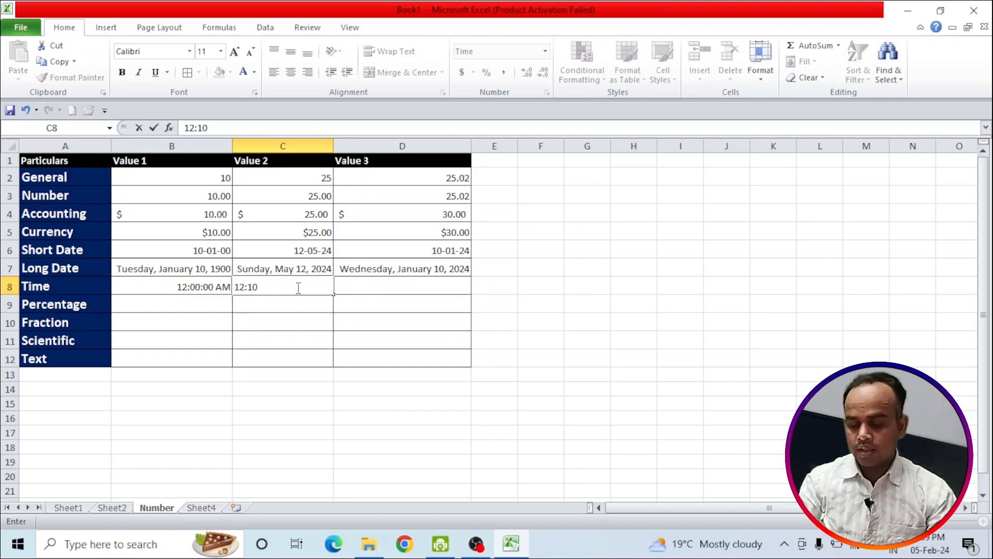
left_click(298, 288)
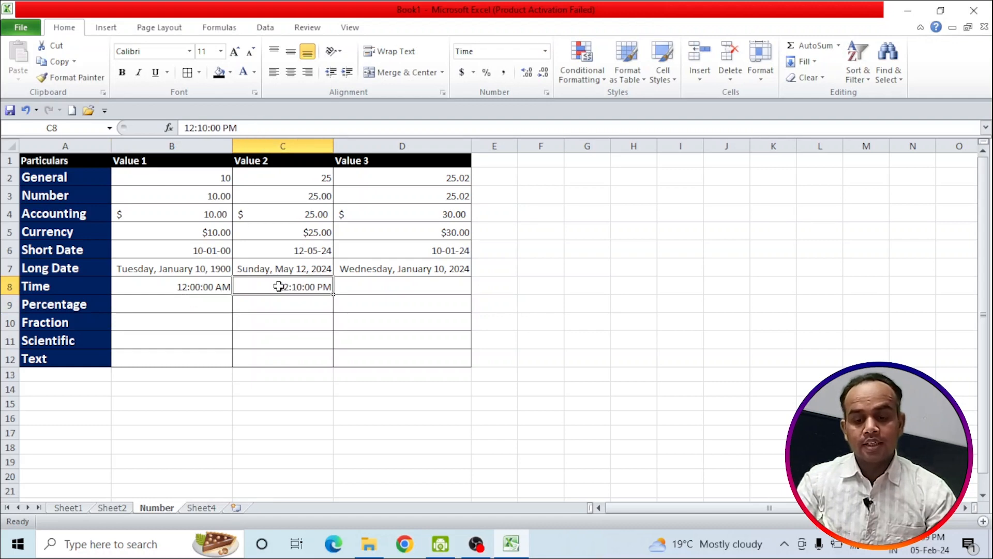
Enter 5:3 as the third value of the Time row, in cell D8, and compare its stored time with C8
left_click(343, 287)
type("1")
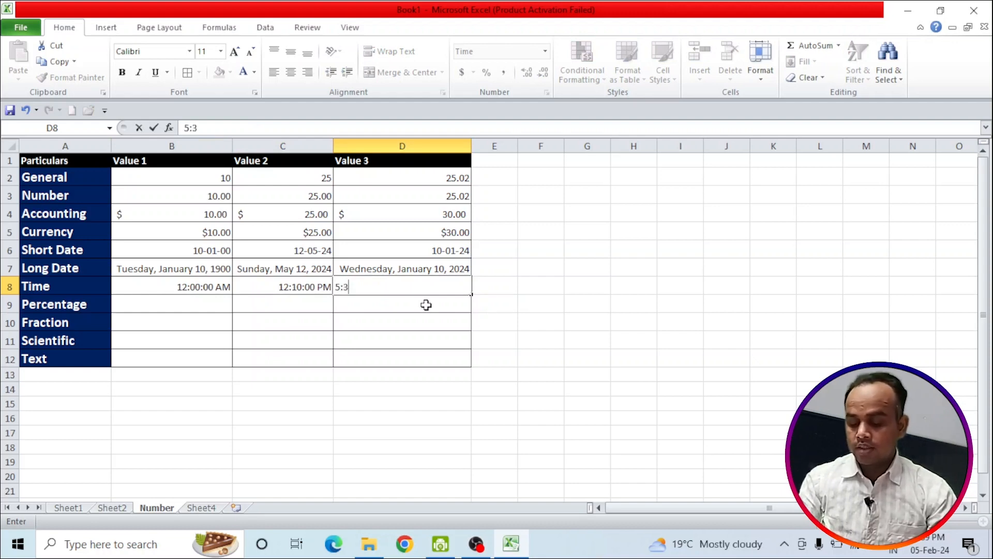
key("Return")
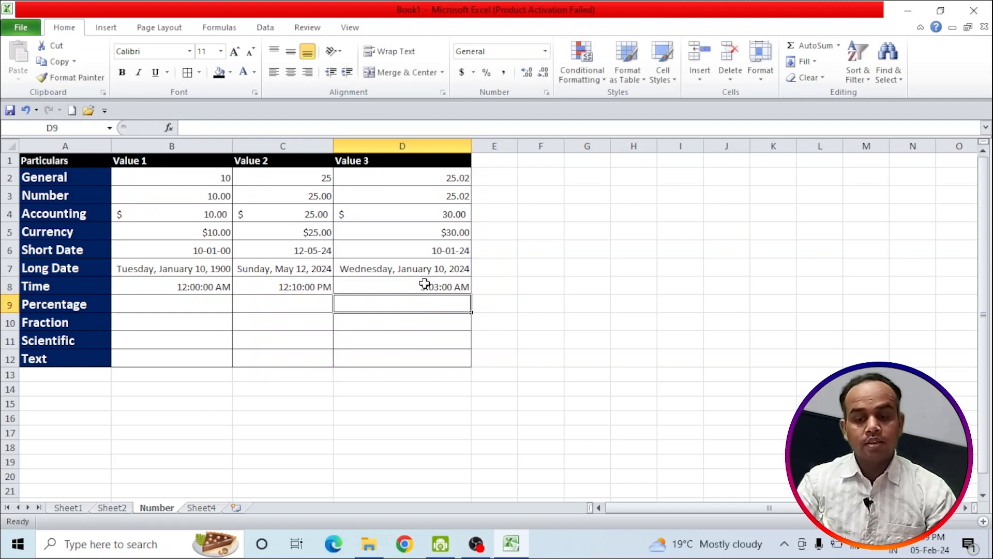
left_click(425, 286)
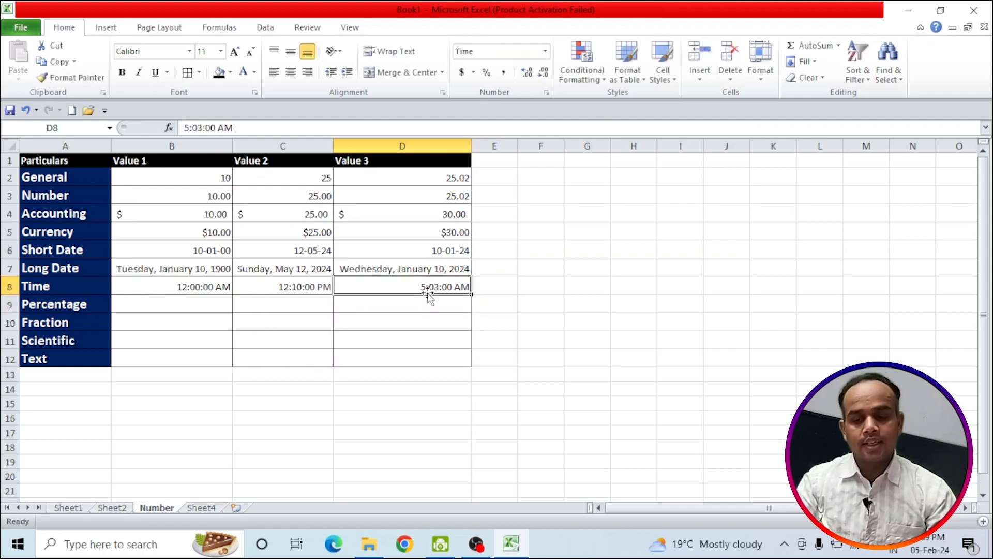
left_click(279, 289)
left_click(431, 287)
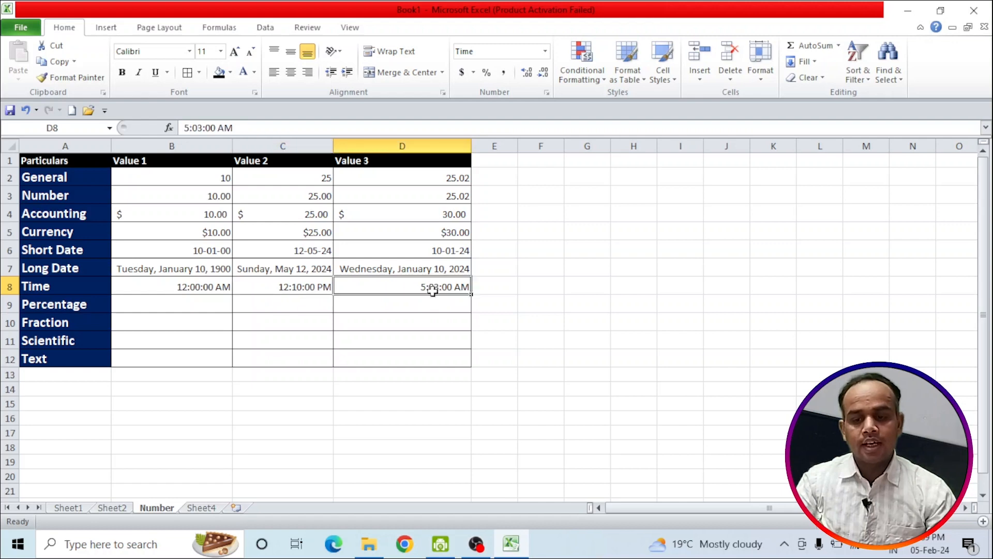
Enter 10 as the first value of the Percentage row, in the still unformatted cell B9
left_click(191, 306)
key("shift+Right")
key("shift+Right")
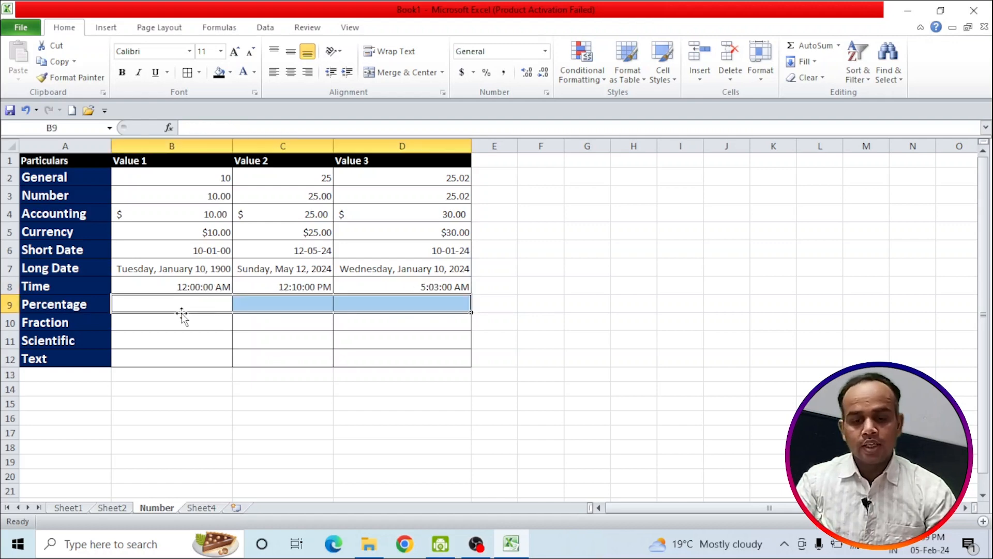
left_click(173, 307)
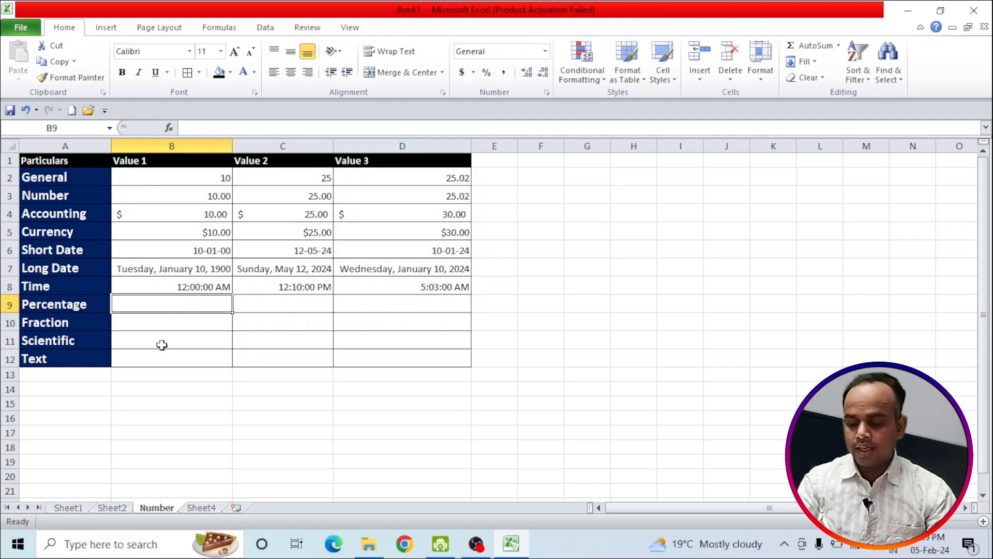
type("10")
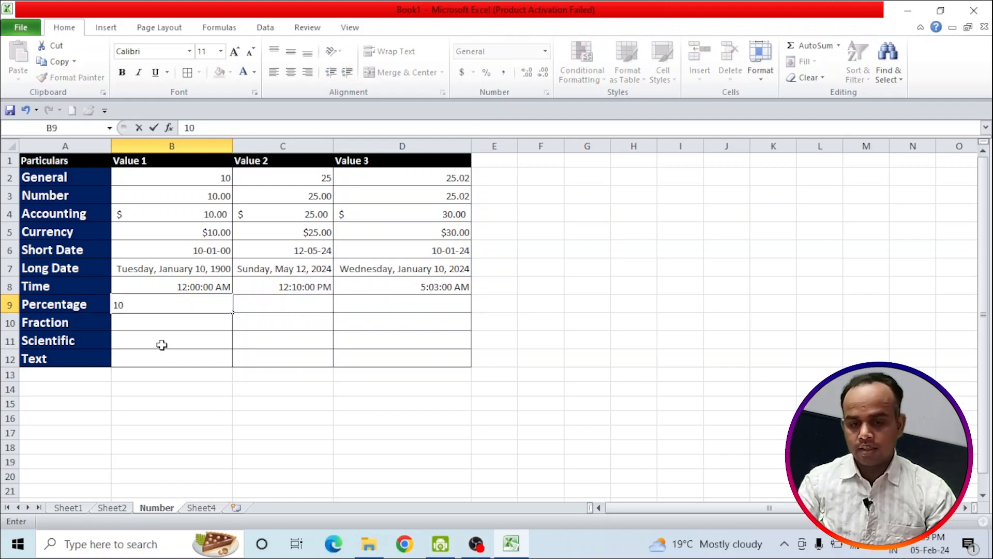
key("Tab")
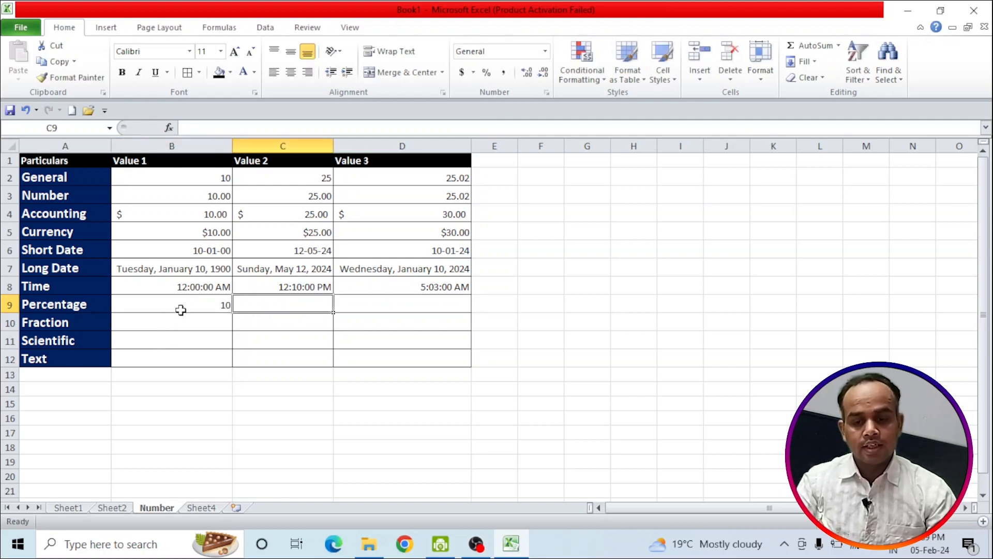
Apply the Percentage format to the three value cells B9:D9 and inspect how the cells are formatted
left_click_drag(184, 306, 399, 299)
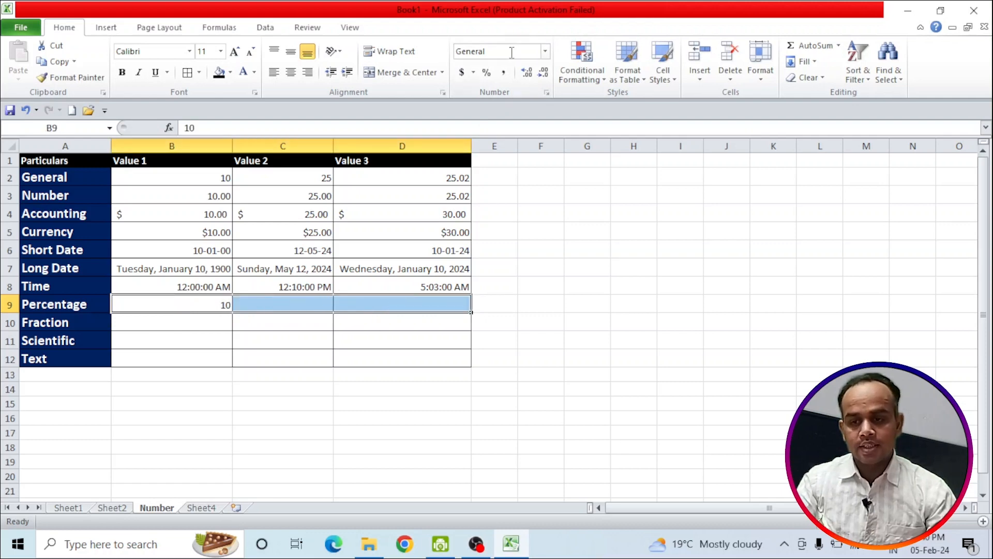
left_click(545, 51)
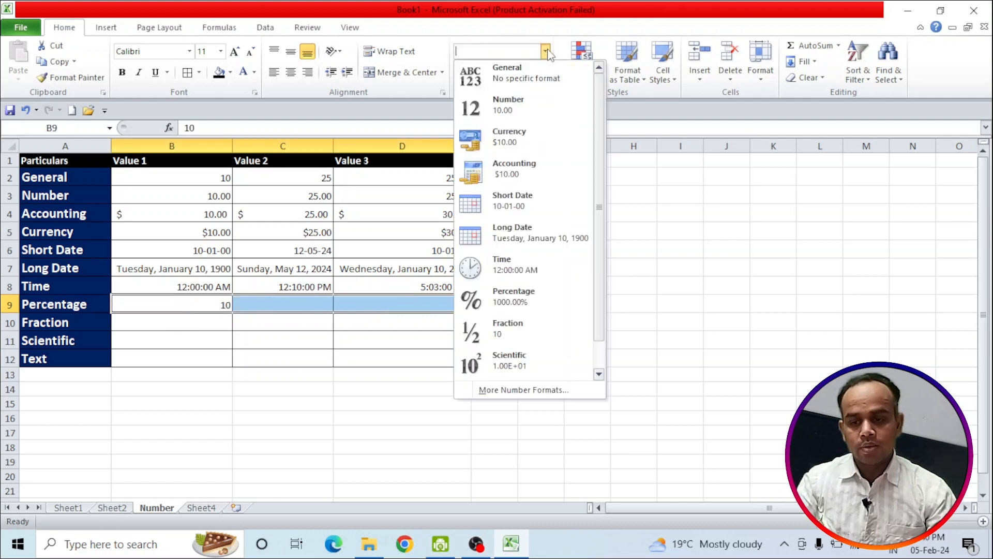
left_click(527, 301)
left_click(204, 337)
left_click(198, 305)
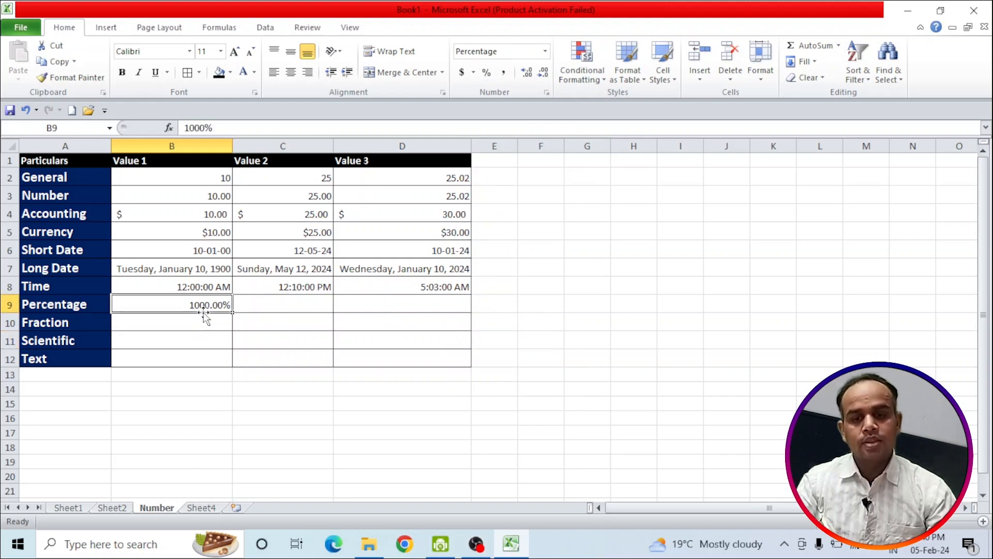
left_click(254, 304)
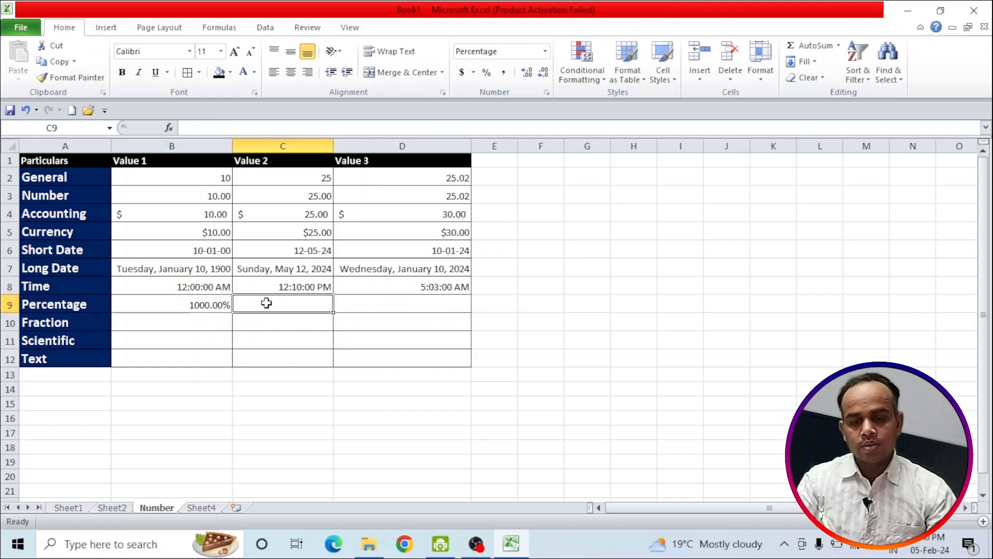
left_click(381, 305)
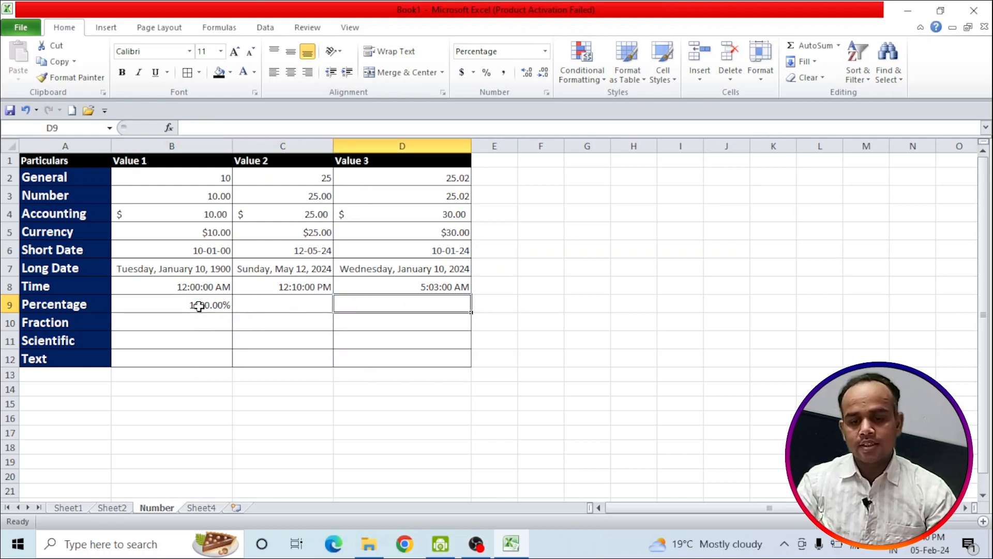
left_click(200, 305)
left_click(274, 301)
Fill the Percentage row with 10% in B9, 10% in C9 and 15% in D9
left_click(208, 301)
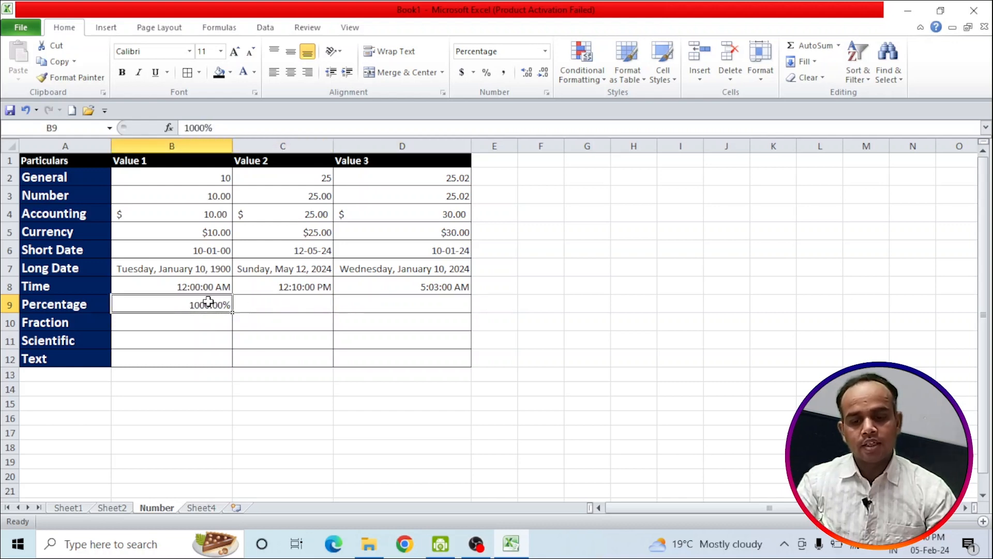
type("1")
key("Tab")
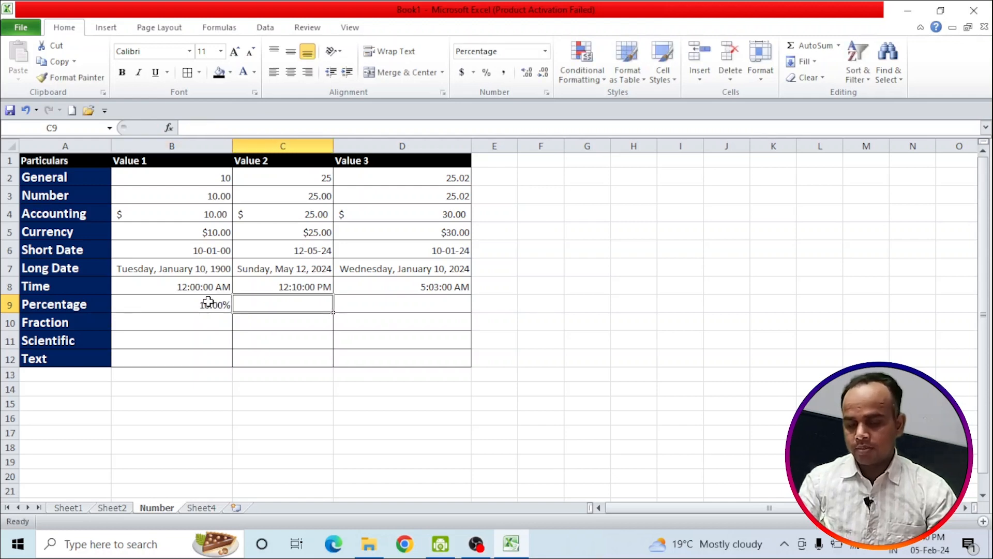
type("10")
key("Tab")
type("10")
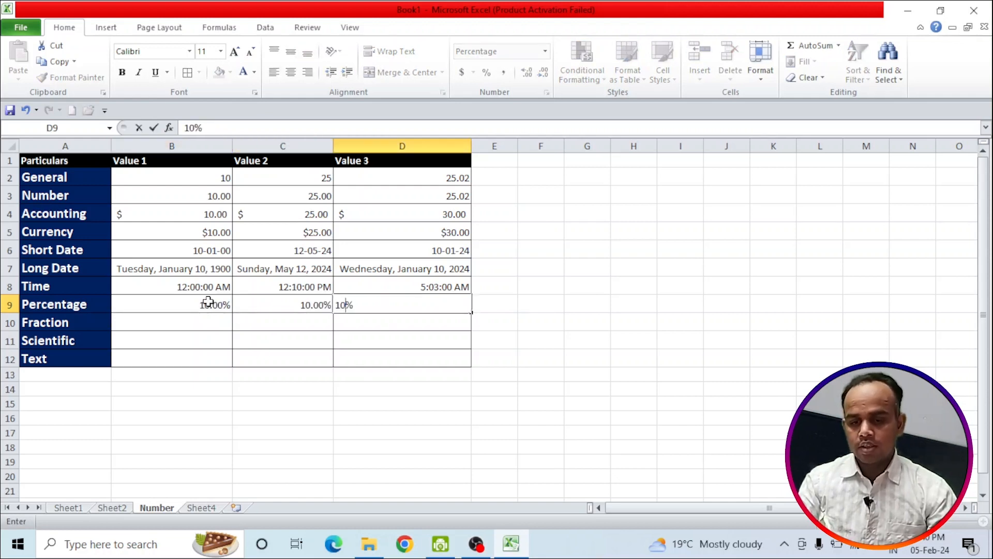
key("BackSpace")
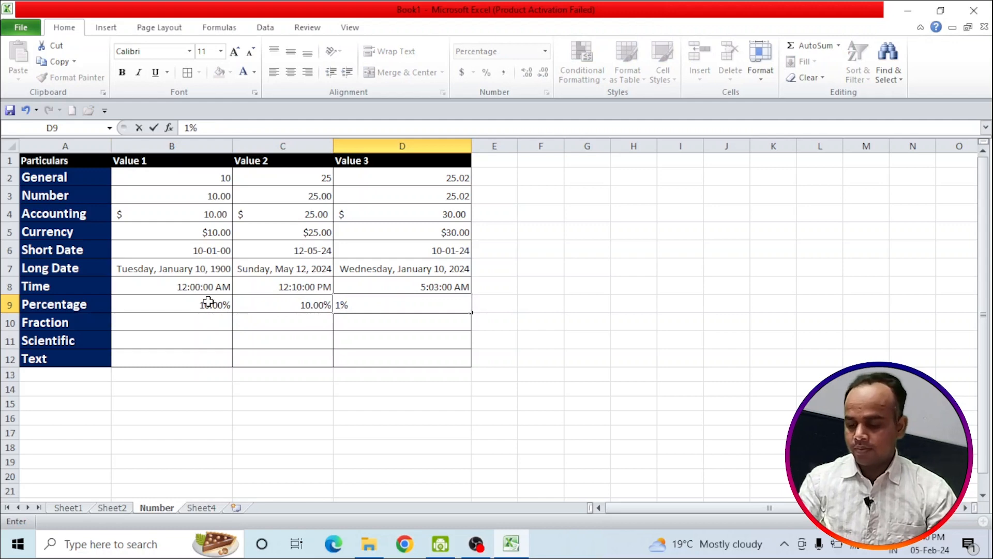
type("5")
key("Return")
Apply the Percent Style to B9:D9 so the percentages show no decimal places
key("Up")
key("Left")
key("Left")
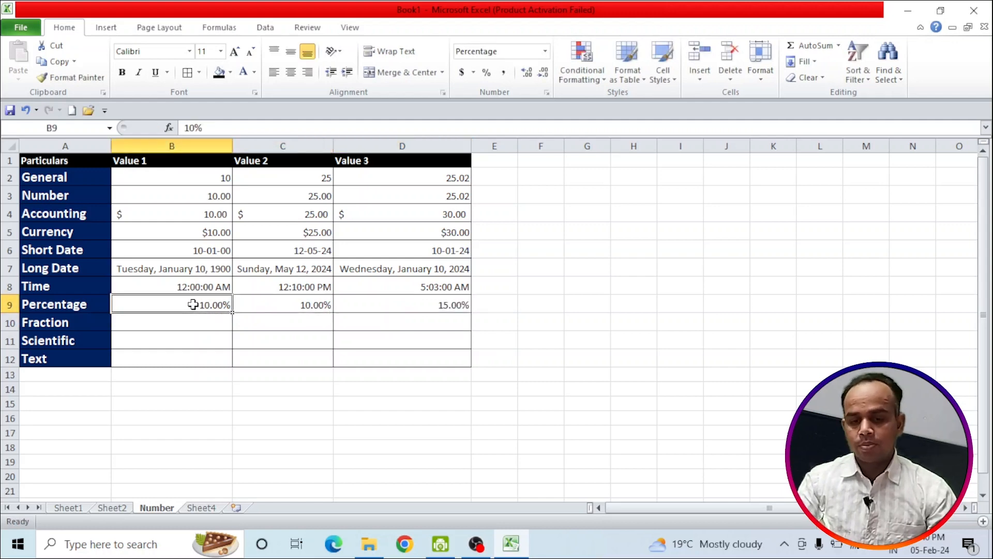
left_click_drag(193, 304, 421, 304)
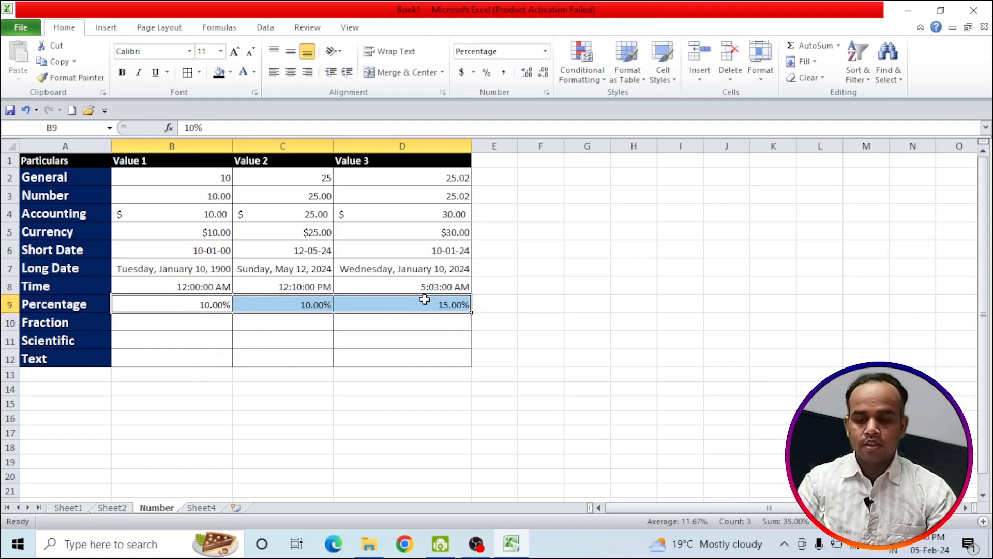
left_click(486, 78)
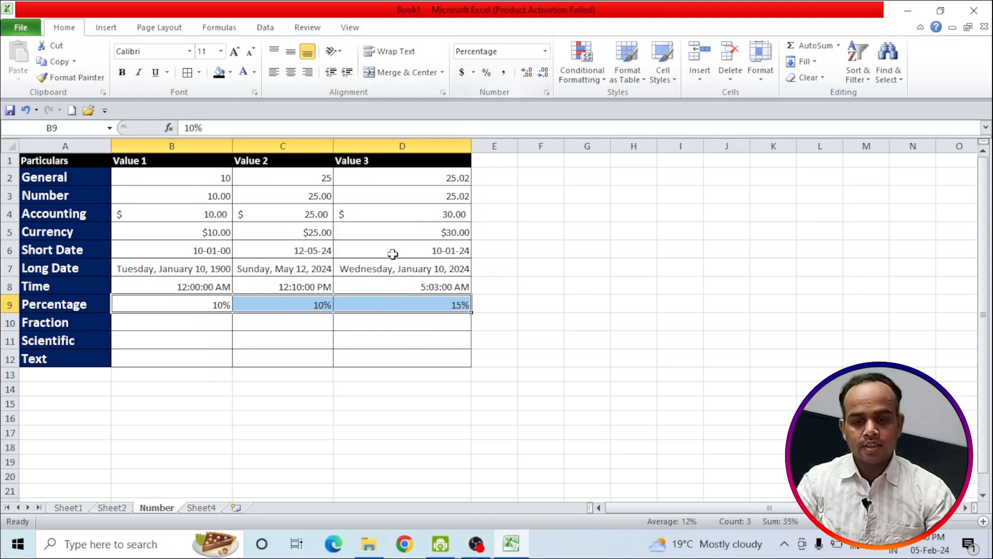
Enter 25/2 in the unformatted first value cell B10 of the Fraction row and inspect what is stored
left_click(176, 319)
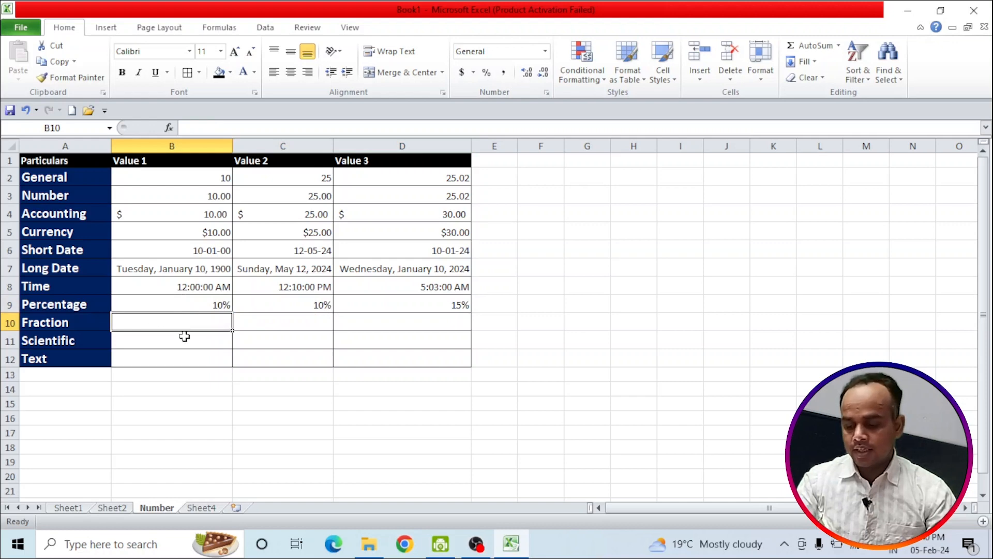
type("25/2")
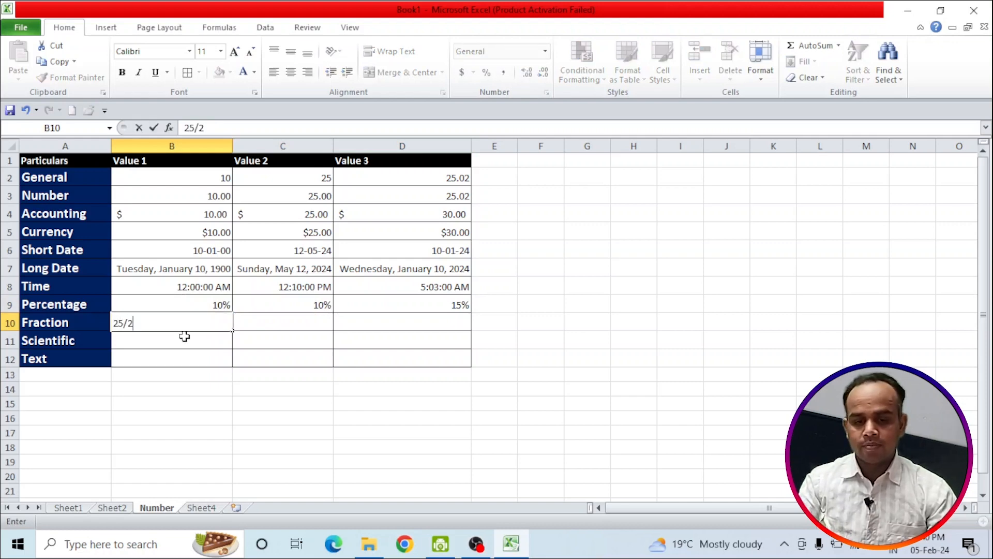
key("Return")
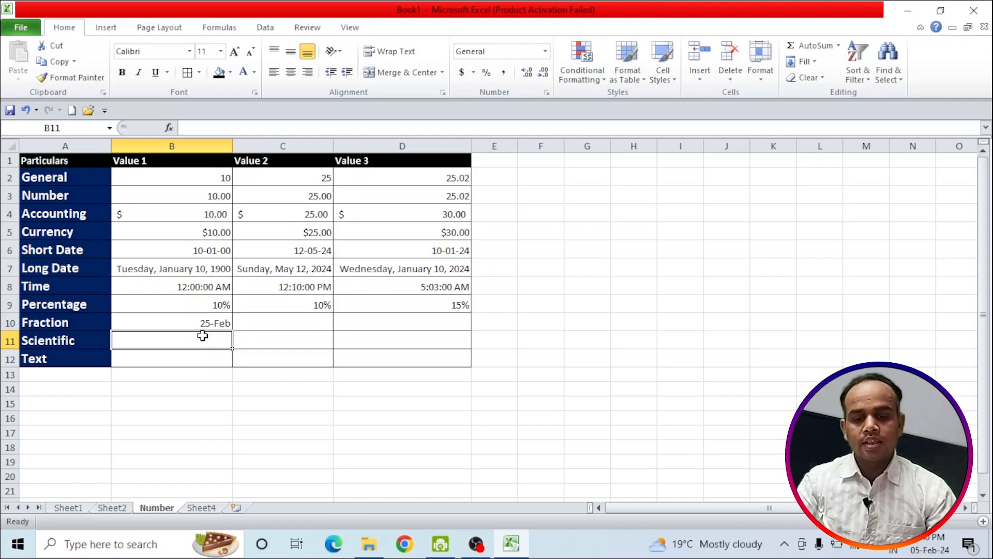
left_click(204, 322)
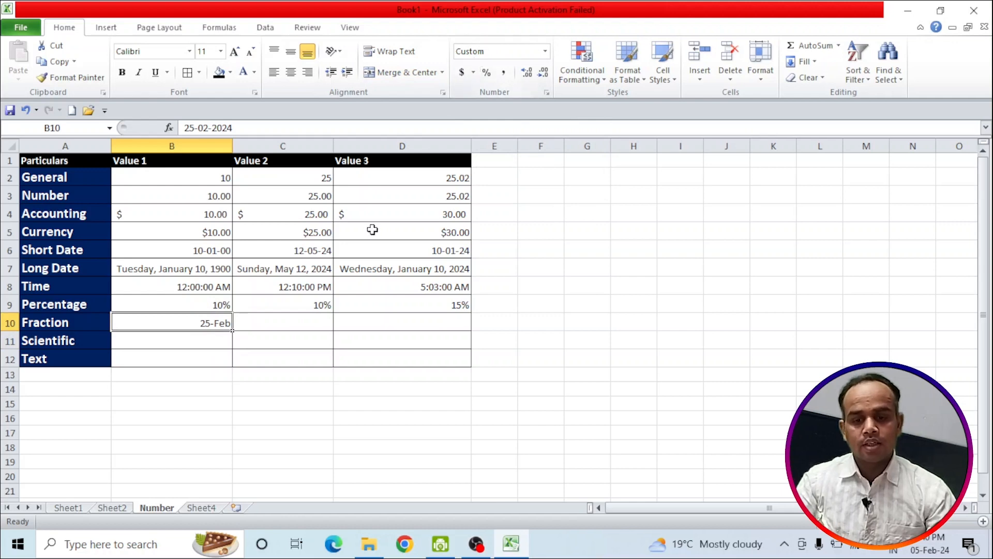
Apply the Fraction format to the three value cells B10:D10 of the Fraction row
left_click_drag(197, 321, 419, 317)
left_click(545, 51)
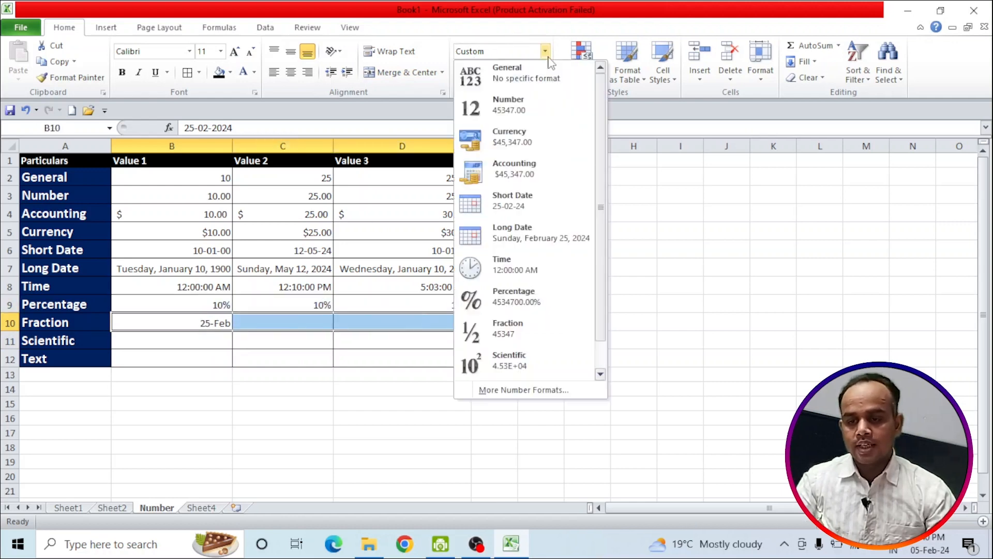
left_click(506, 329)
Enter 25/2 as the first value of the Fraction row, in cell B10, replacing its existing content
left_click(203, 322)
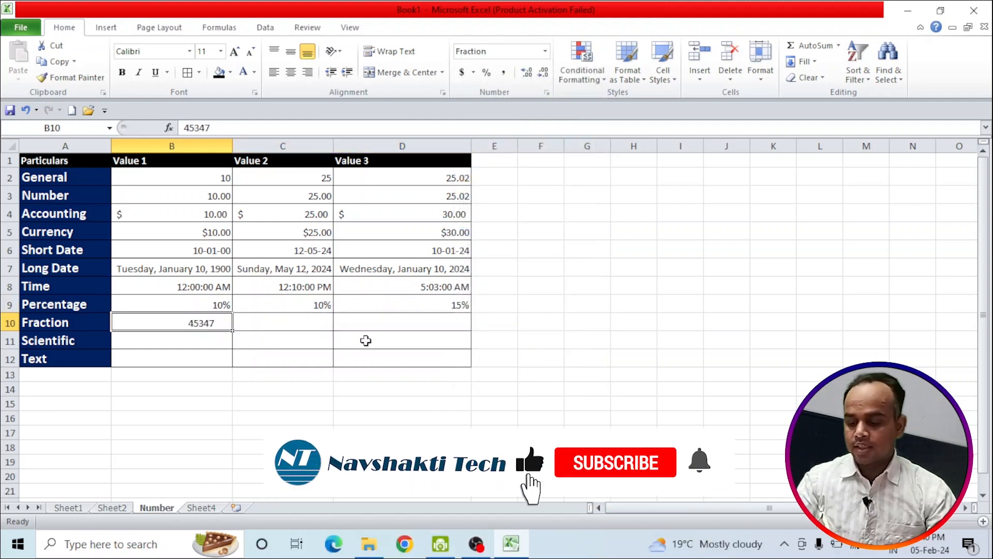
type("25/2")
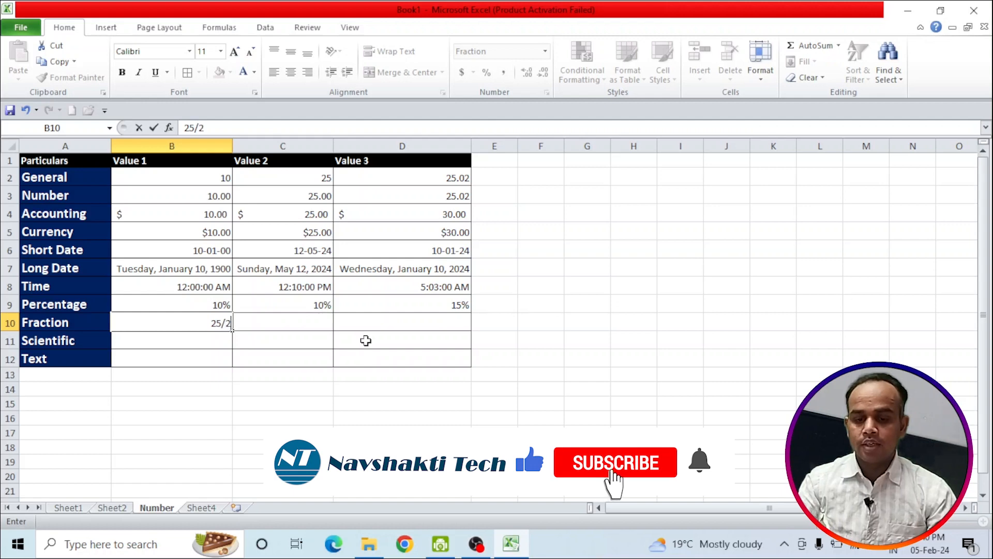
key("Return")
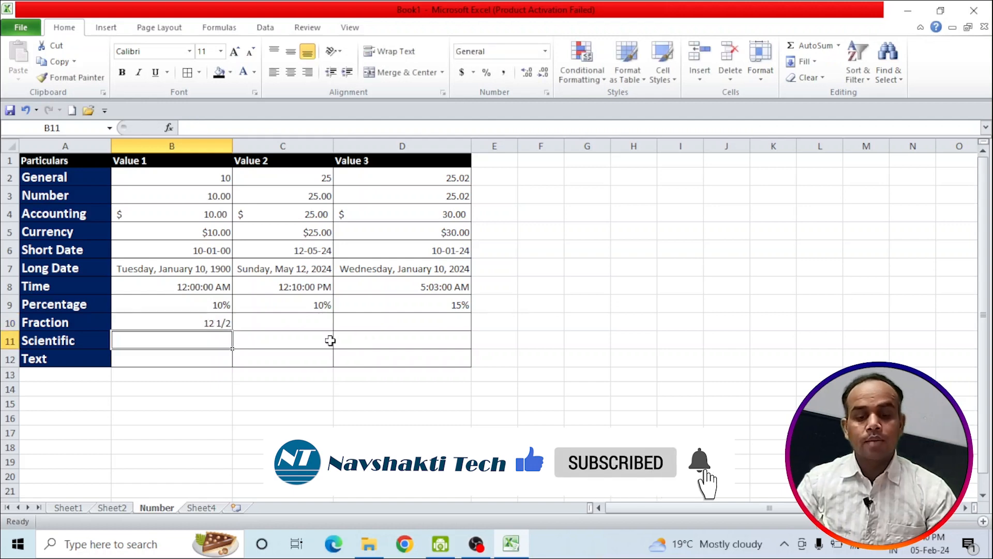
left_click(214, 326)
Enter 30/4 as the second value of the Fraction row, in cell C10
left_click(280, 322)
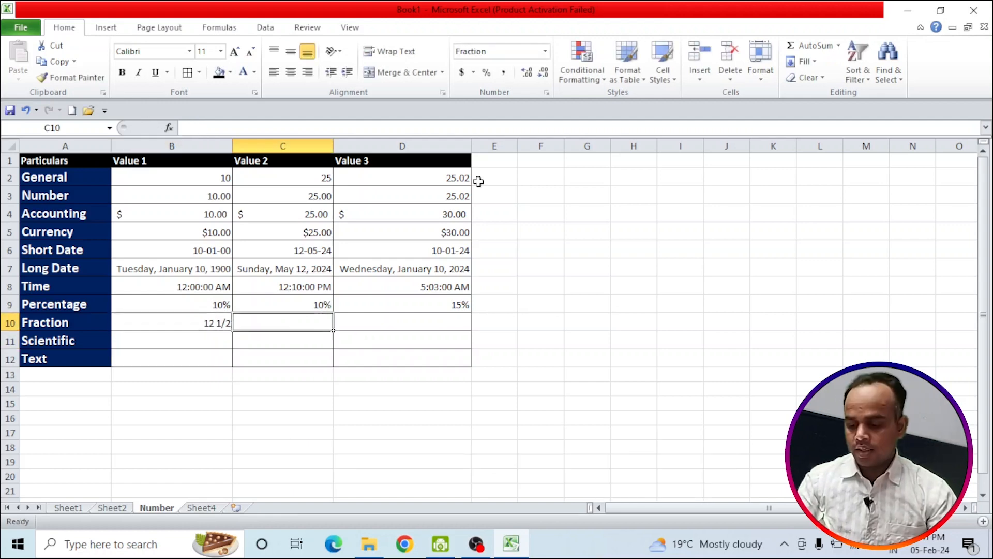
type("3")
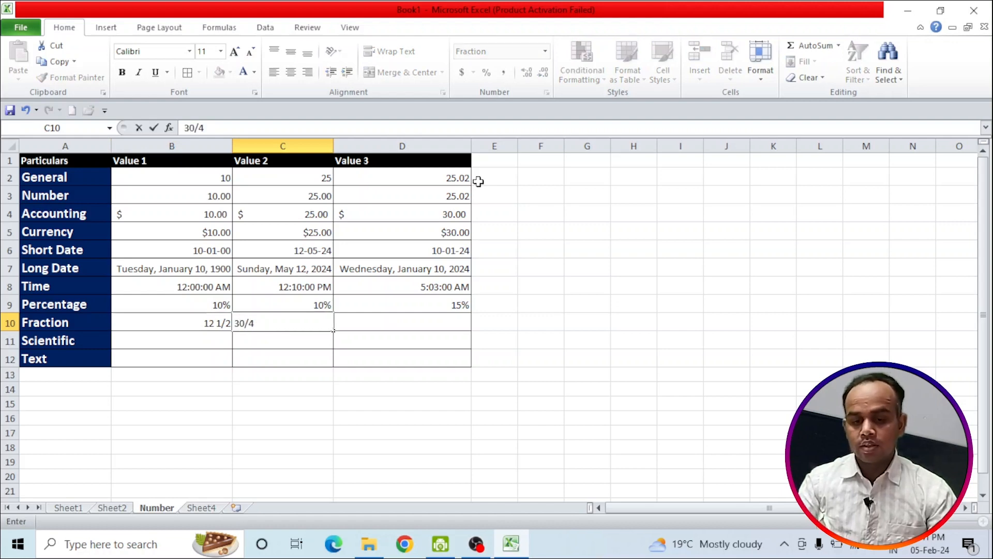
type("0/4")
key("Return")
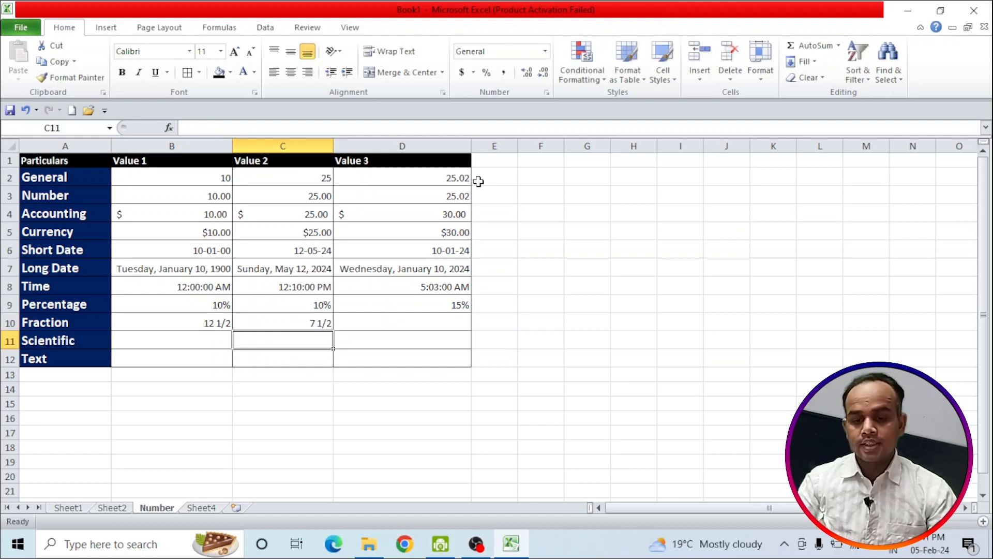
left_click(313, 323)
Enter 12/16 as the third value of the Fraction row, in cell D10, and review the completed row
left_click(445, 324)
type("12/16")
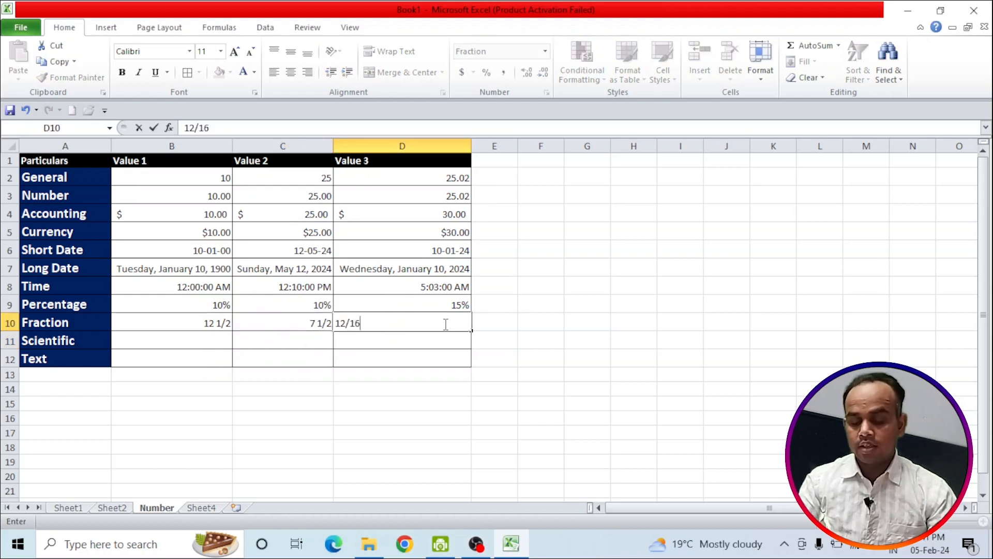
key("Return")
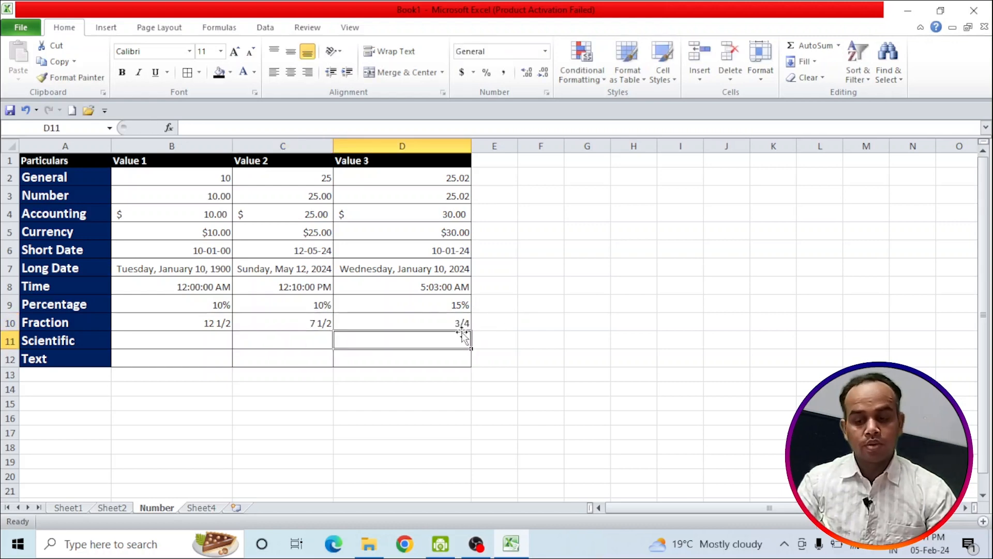
left_click(449, 323)
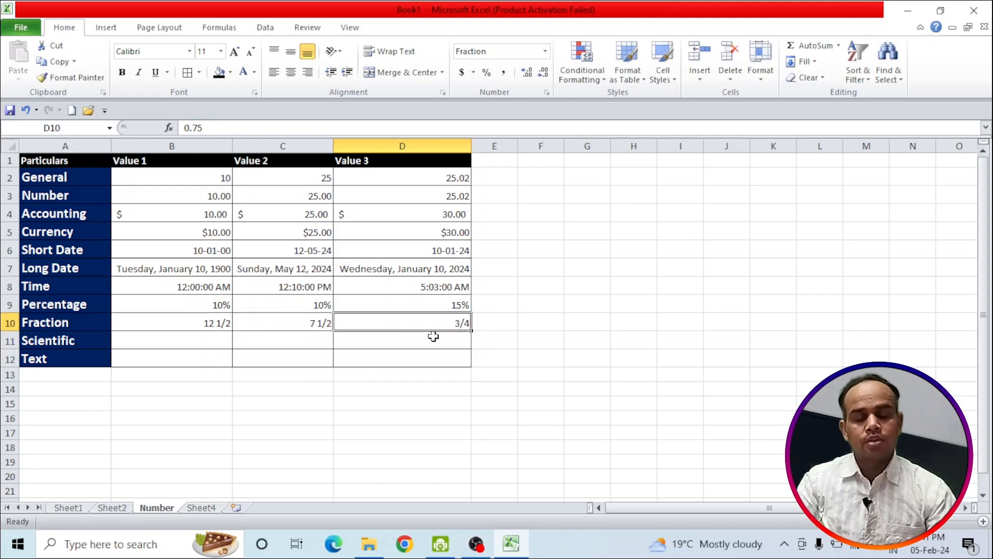
left_click_drag(209, 324, 426, 324)
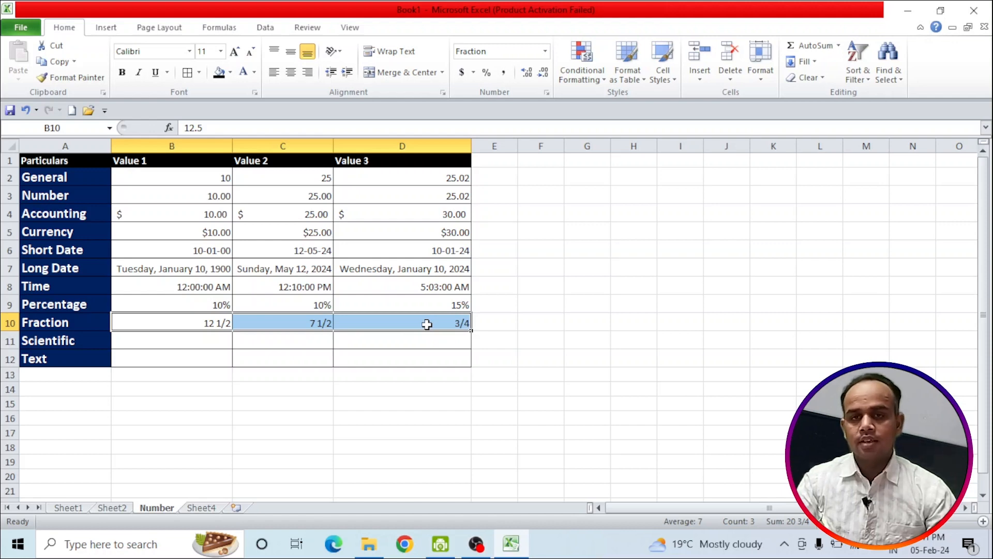
left_click(195, 344)
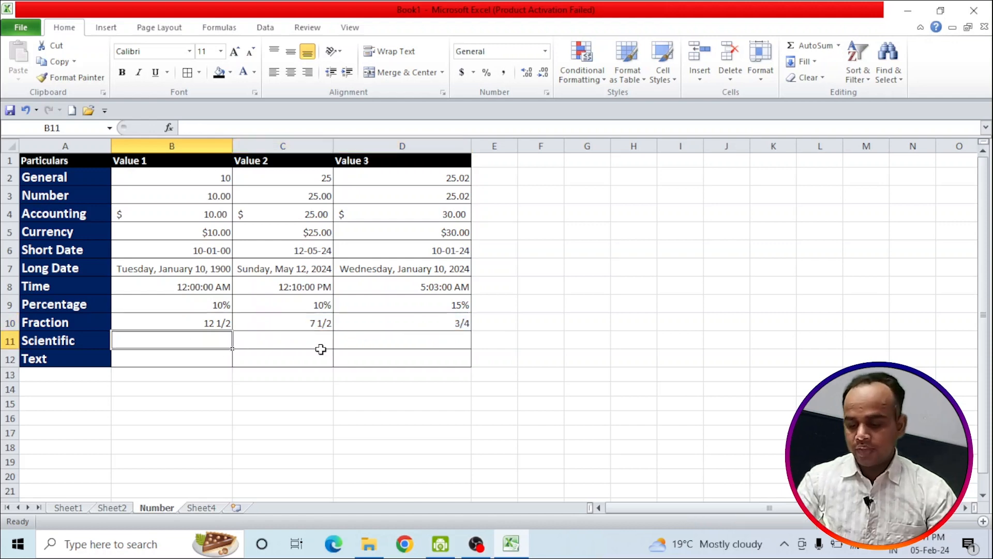
type("125458785456")
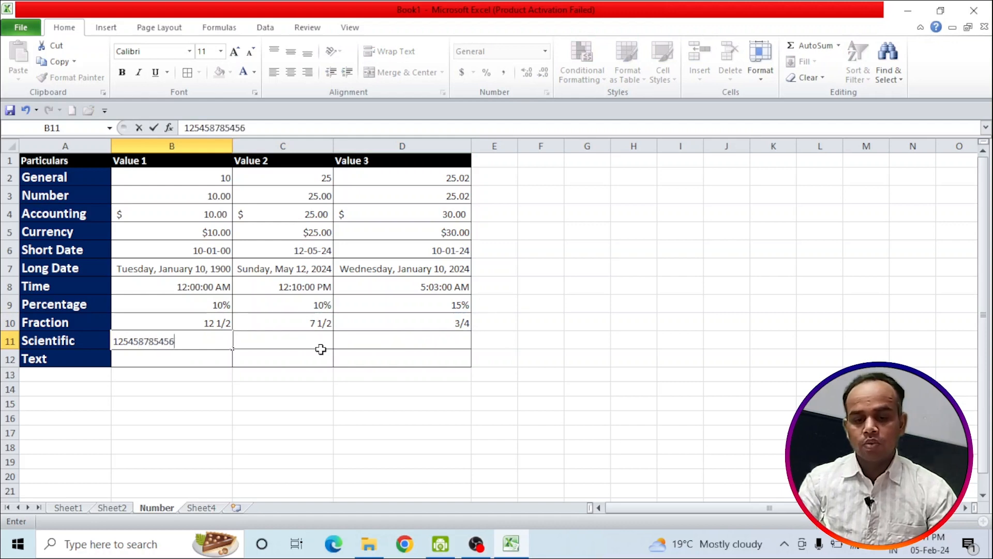
type("585")
key("Return")
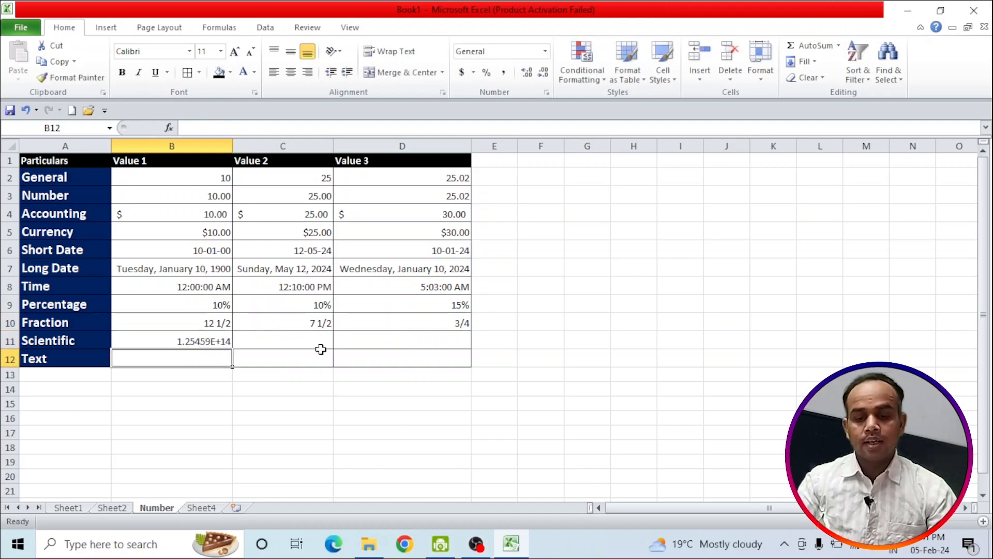
left_click(216, 344)
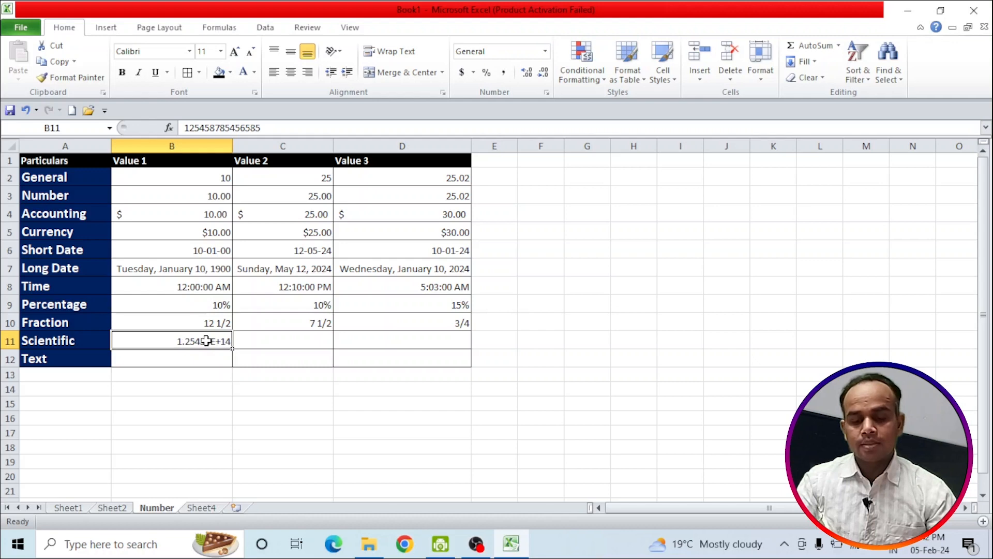
Enter 253524 as the second value of the Scientific row, in cell C11
left_click(258, 341)
type("253524")
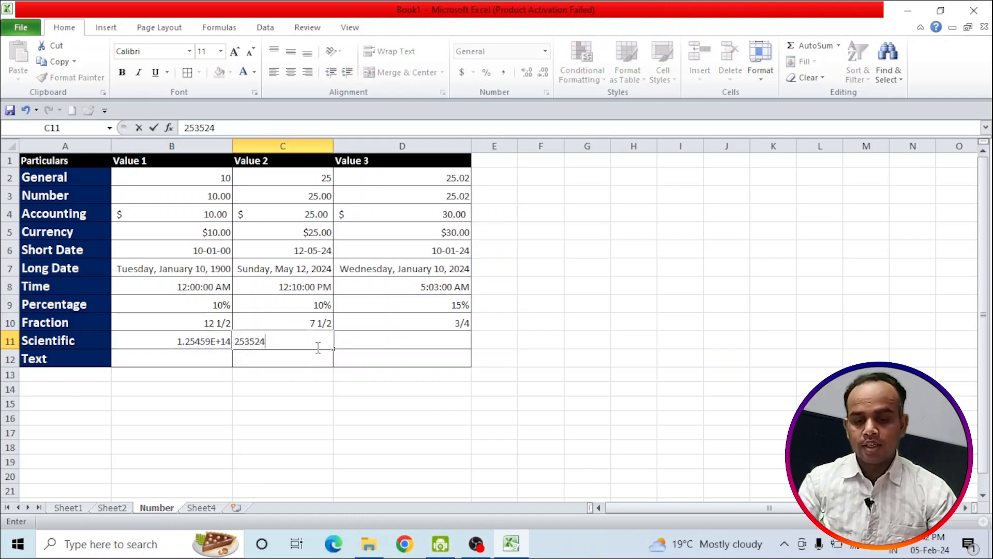
key("Return")
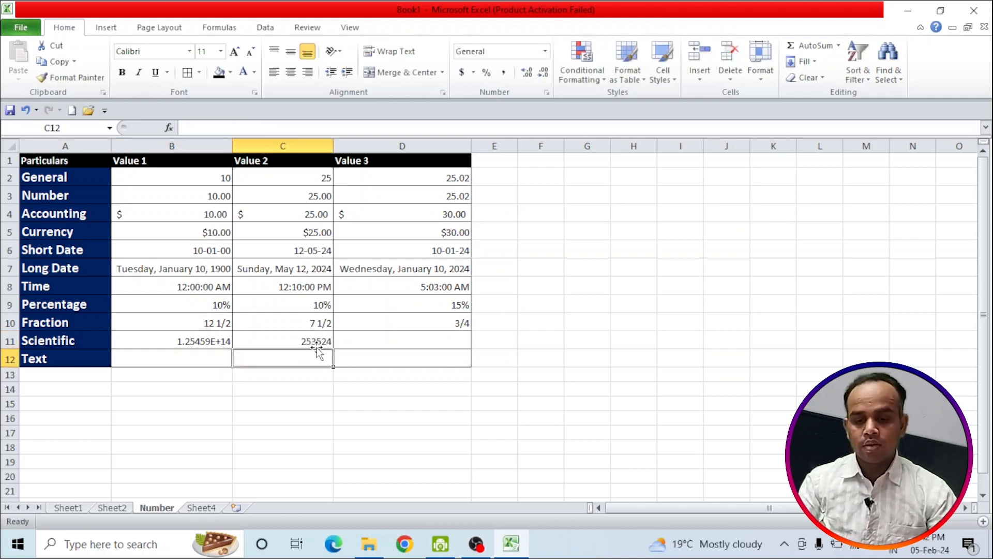
left_click(313, 339)
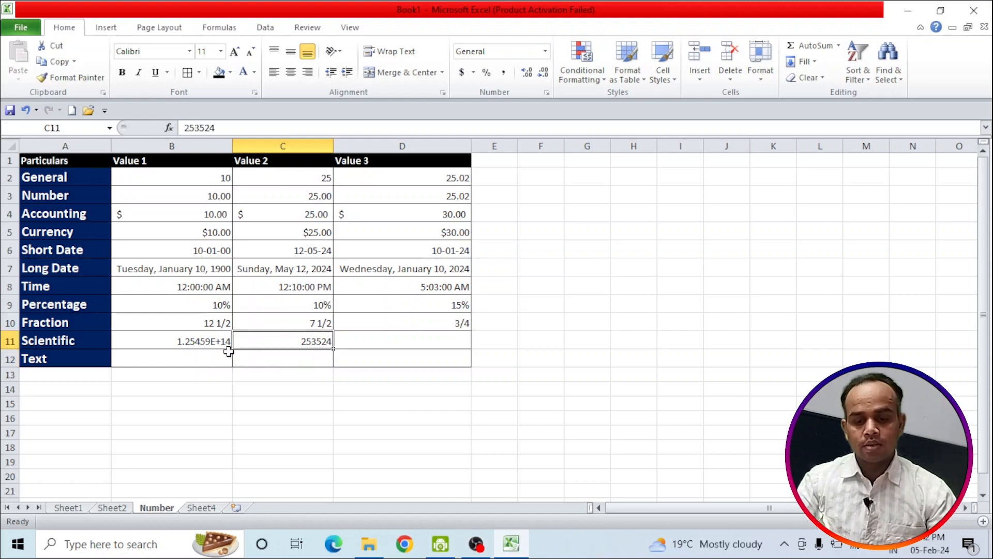
Apply the Scientific number format to the three value cells B11:D11 of the Scientific row
left_click(184, 334)
left_click_drag(184, 335, 388, 339)
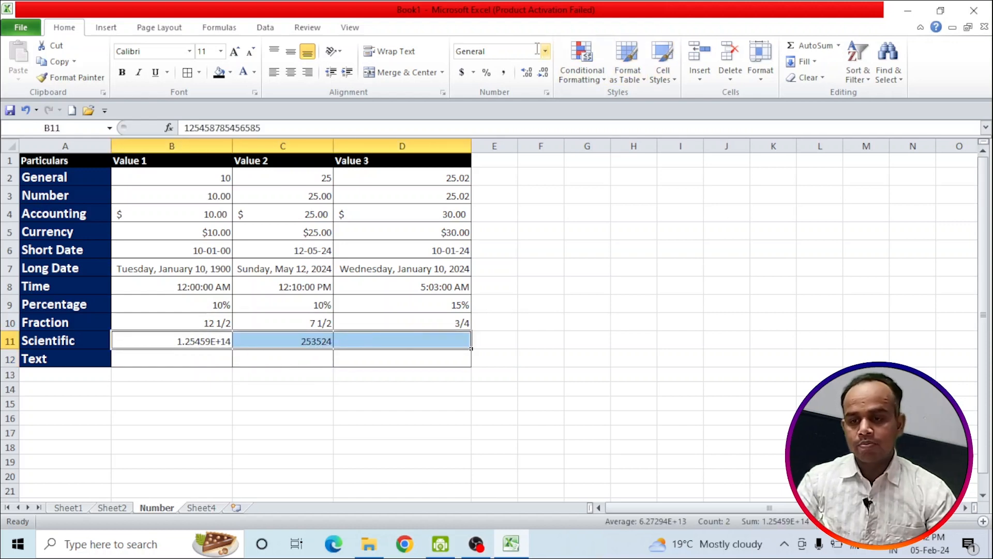
left_click(544, 52)
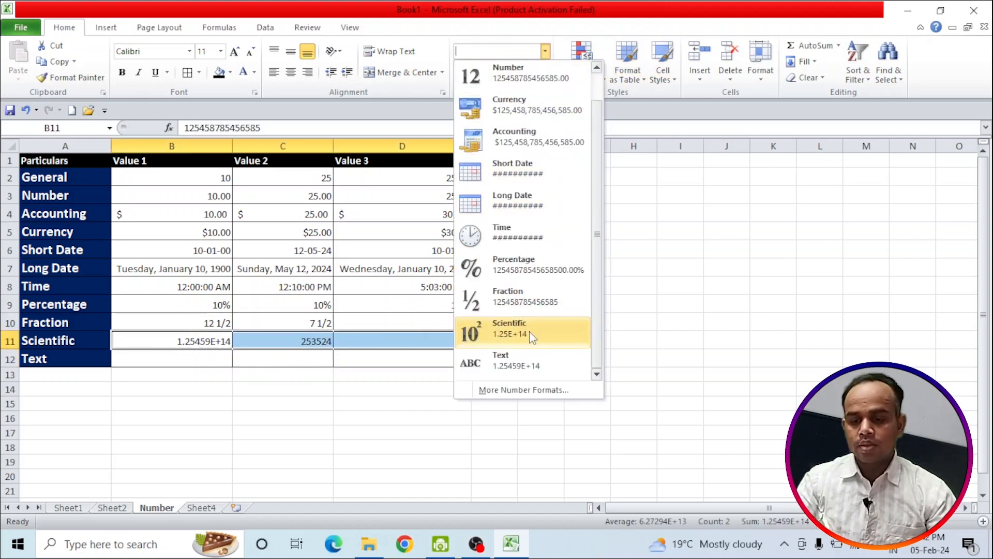
left_click(518, 328)
left_click(368, 377)
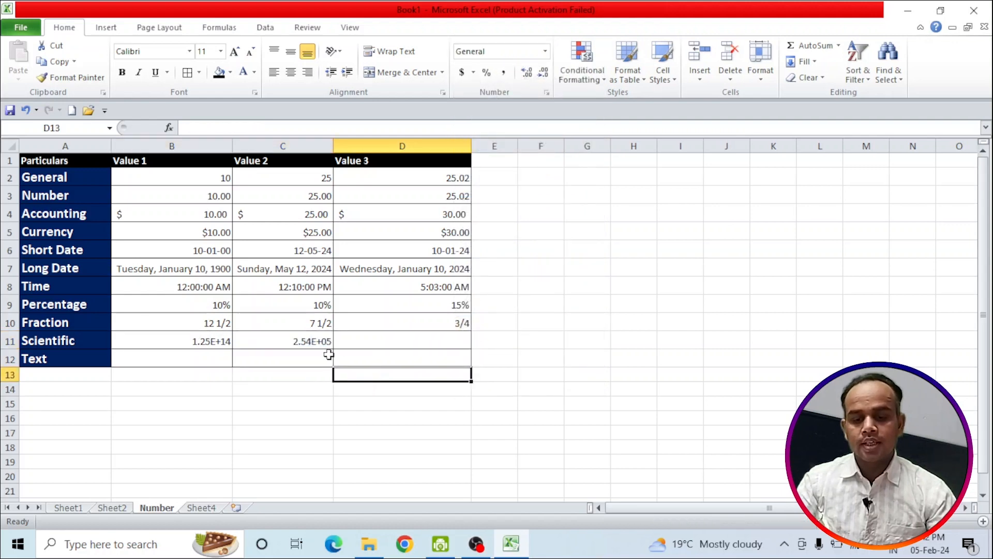
Enter 25745 as the third value of the Scientific row, in cell D11
left_click(318, 342)
left_click(381, 343)
type("2")
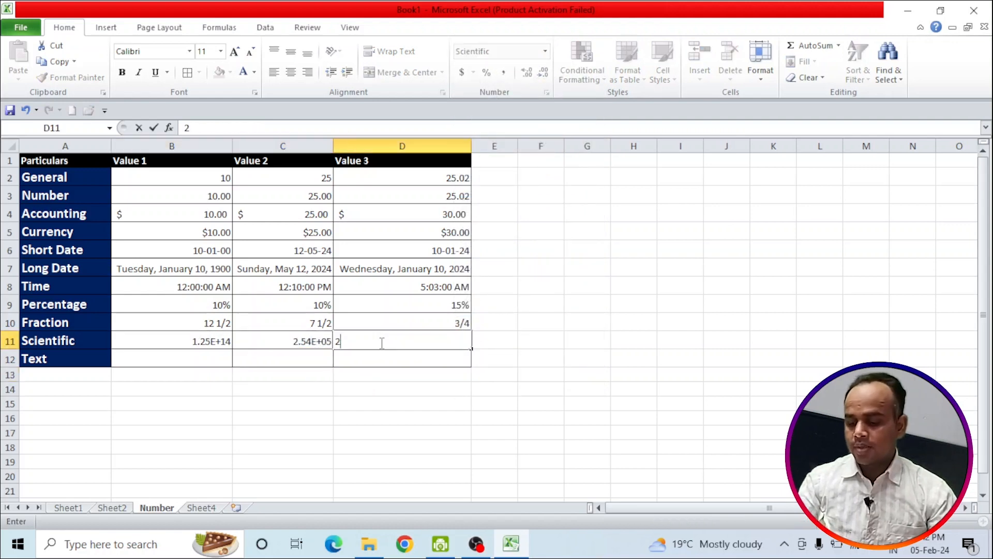
type("5.65")
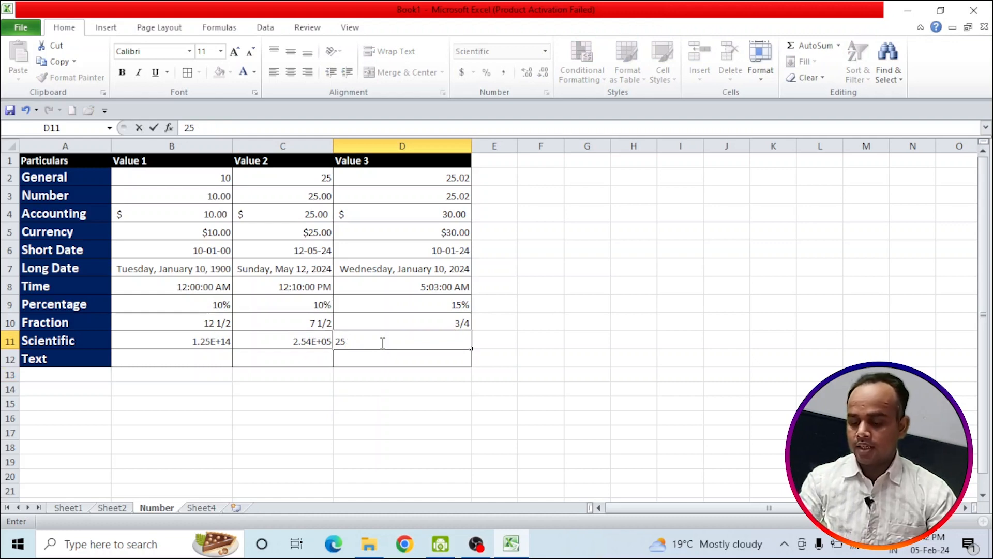
key("Return")
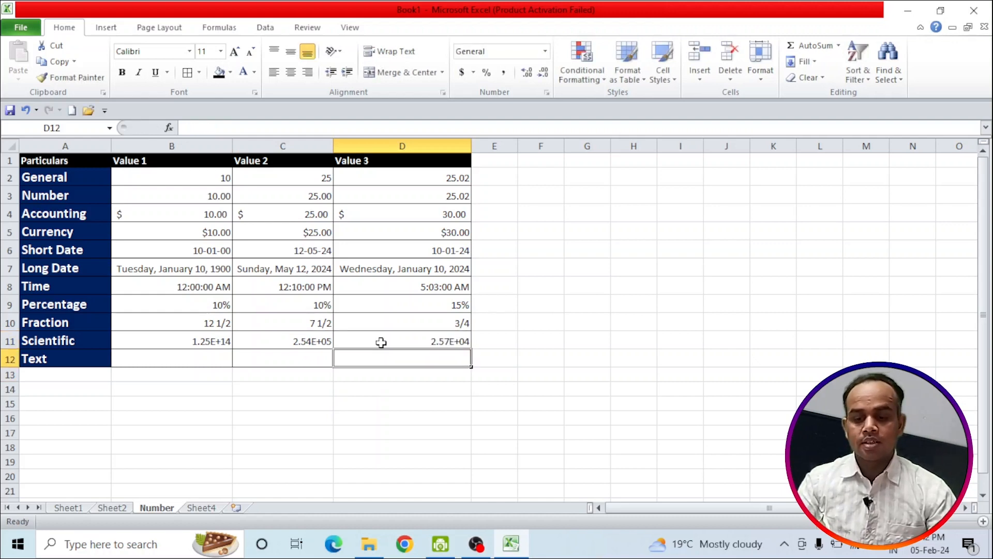
left_click(398, 340)
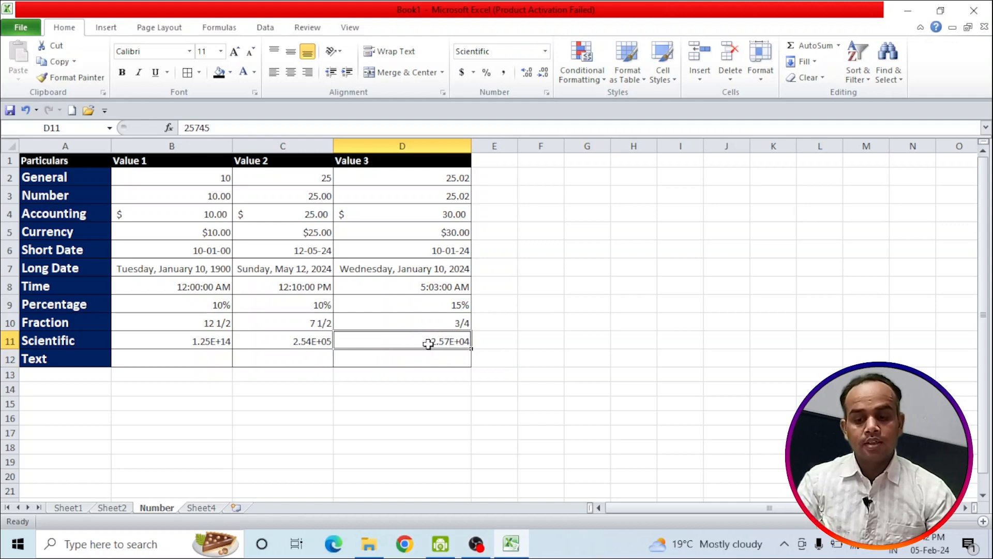
Compare the displayed scientific notation in cells B11, C11 and D11 with the full numbers stored in them
left_click(305, 342)
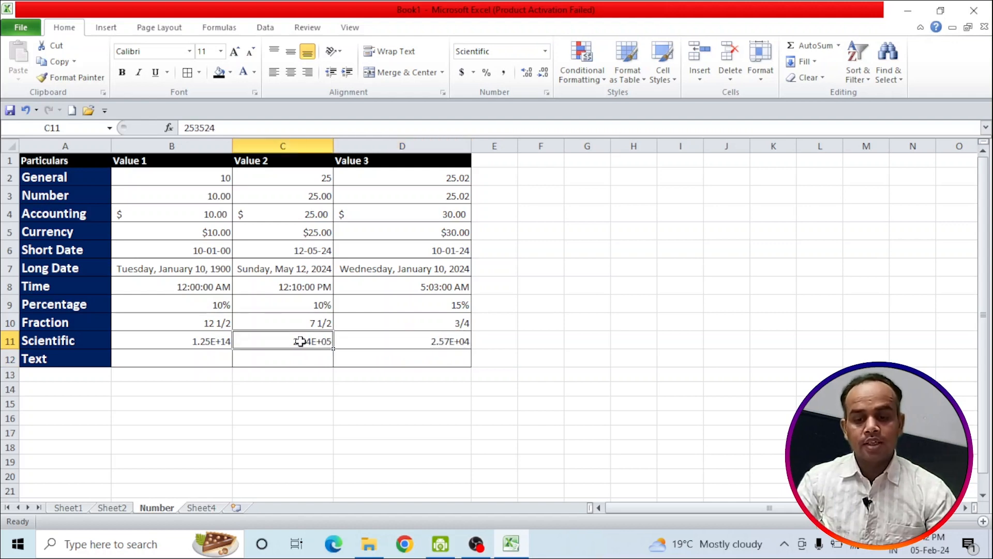
left_click(226, 341)
left_click(305, 341)
left_click(439, 343)
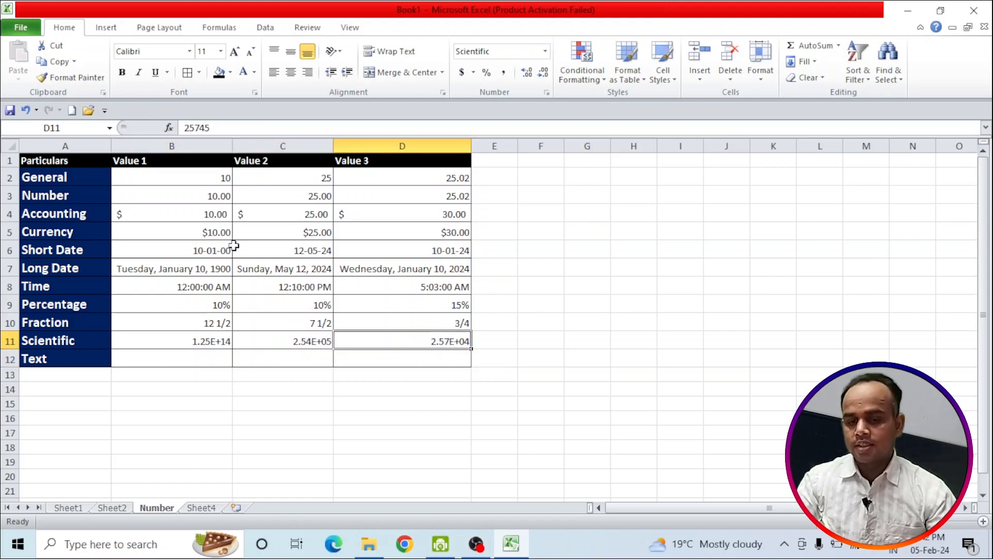
left_click(267, 341)
left_click(220, 339)
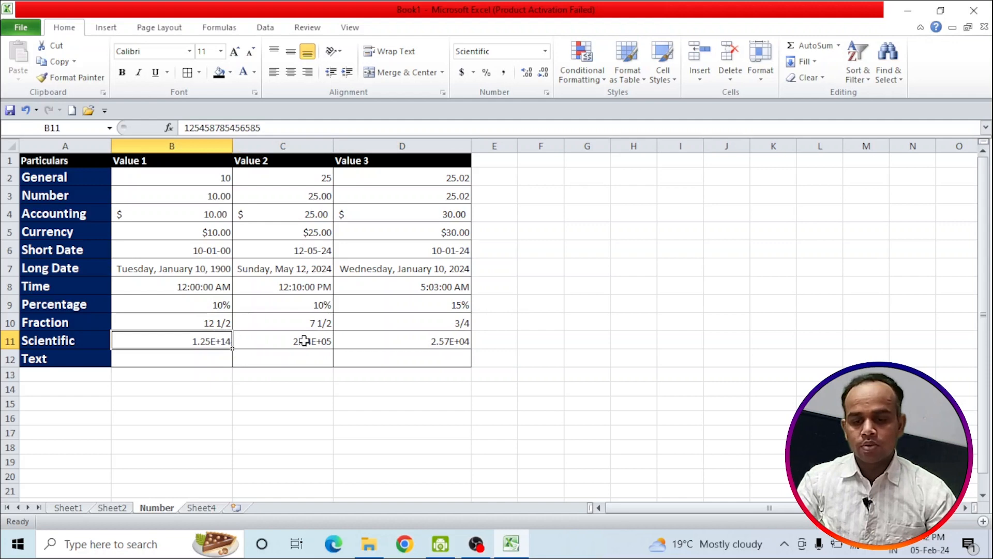
left_click(305, 341)
left_click(434, 343)
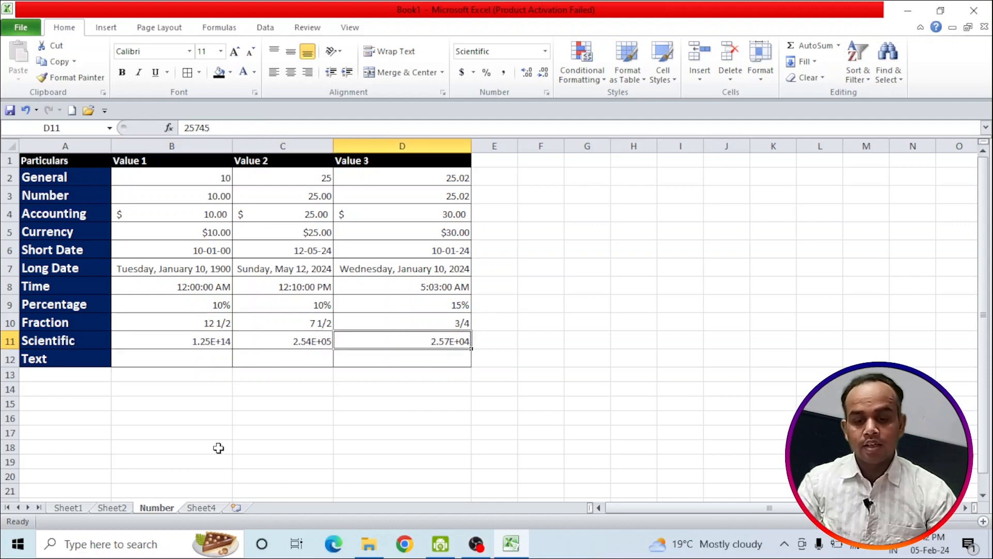
Apply the Text format to the three value cells B12:D12 of the Text row
left_click(171, 363)
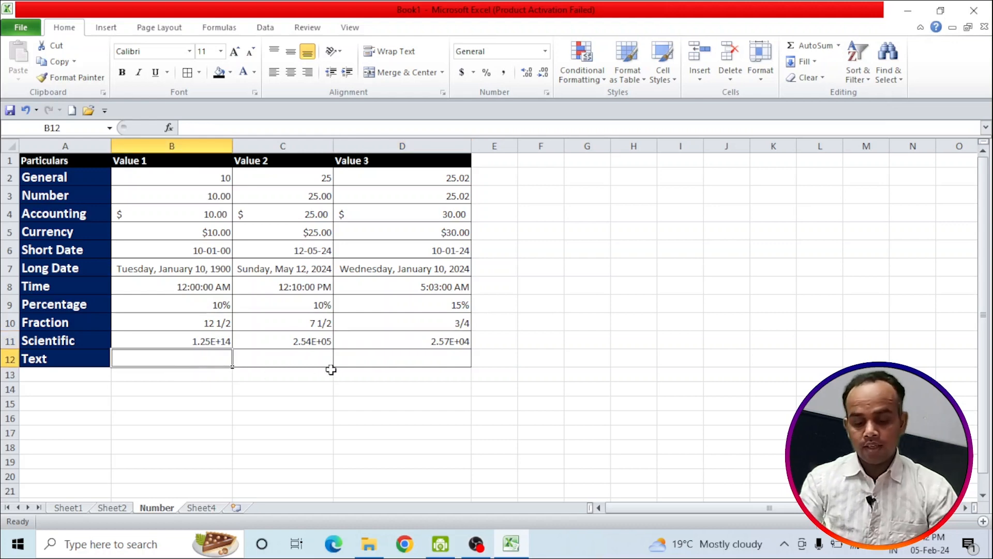
left_click_drag(193, 354, 386, 357)
left_click(546, 52)
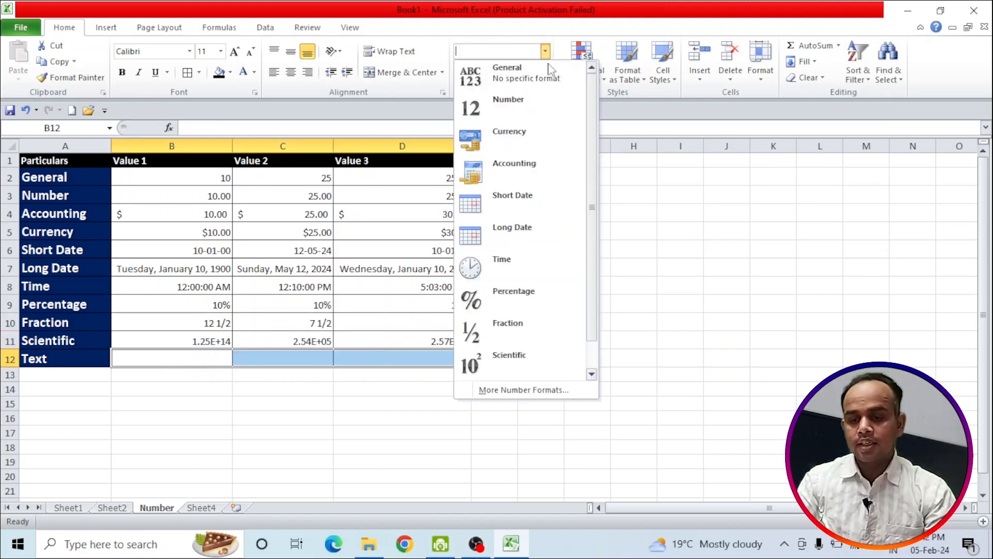
scroll(505, 331, "down", 1)
left_click(502, 356)
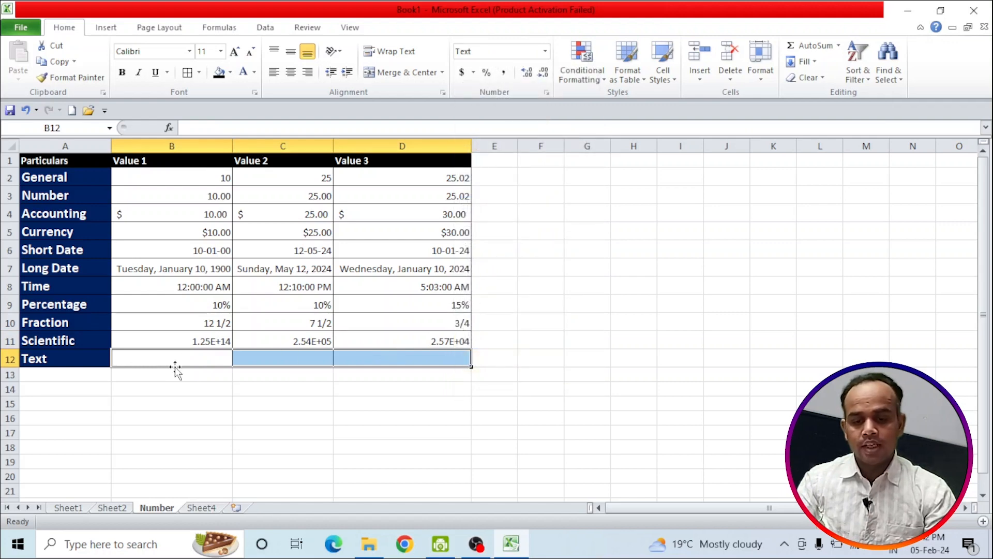
Enter a person's first name as the first value of the Text row, in cell B12
left_click(178, 362)
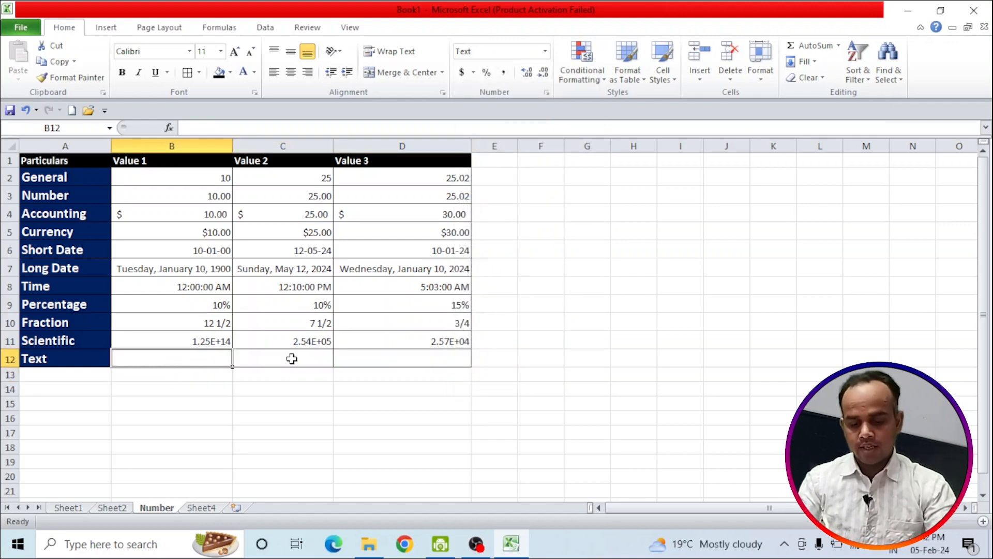
type("TE")
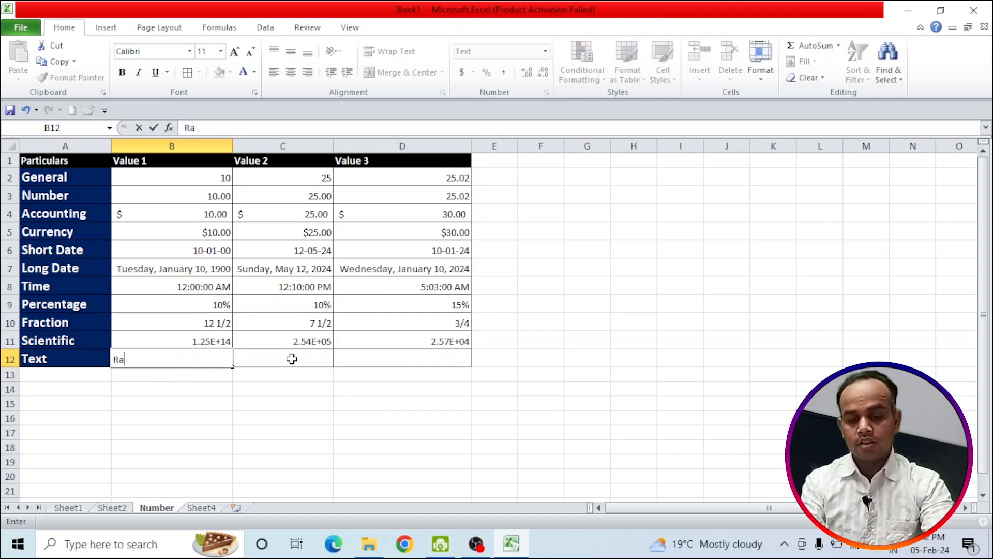
type("mesh")
Enter 3526 as the second value of the Text row, in cell C12, and check how the cell marks it
left_click(292, 359)
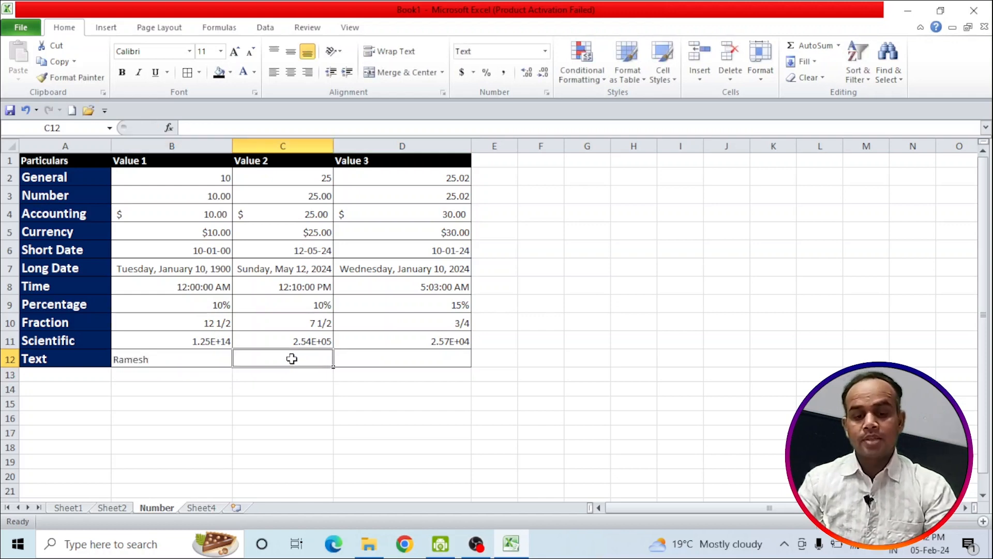
type("3")
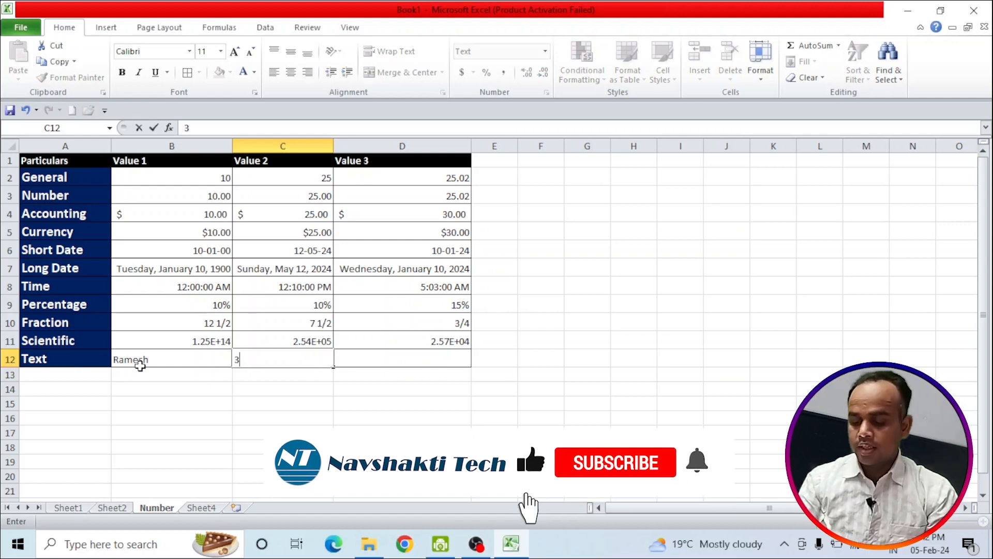
type("526")
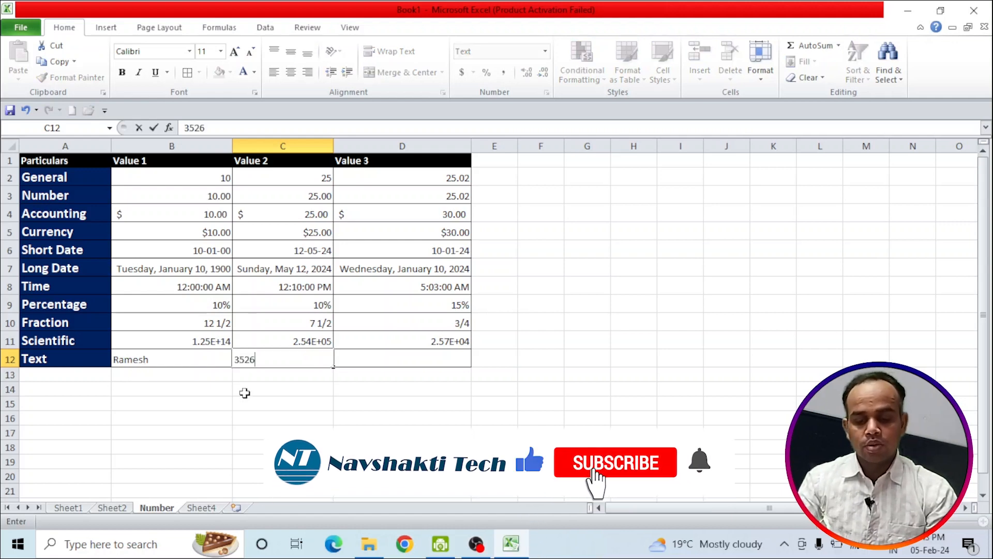
left_click(246, 403)
left_click(254, 360)
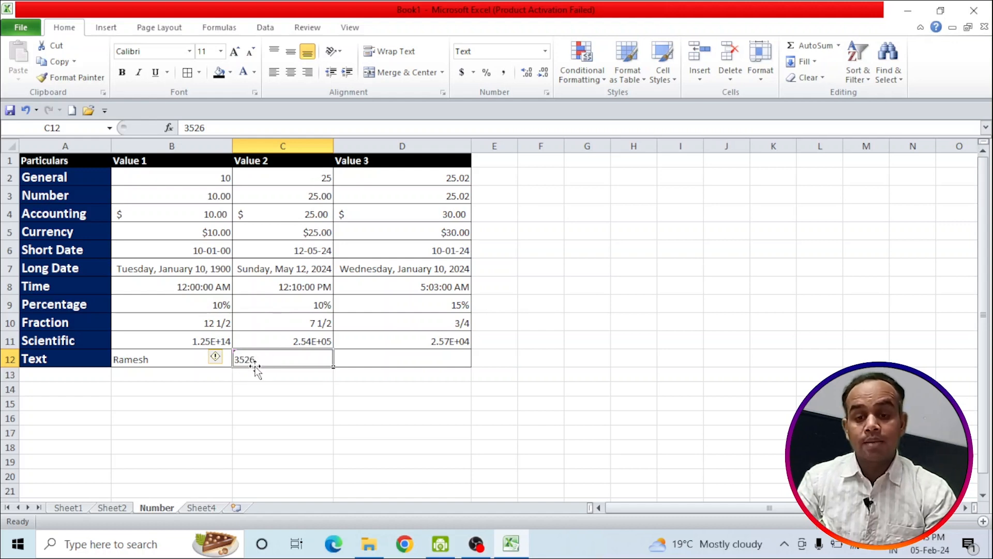
left_click(255, 385)
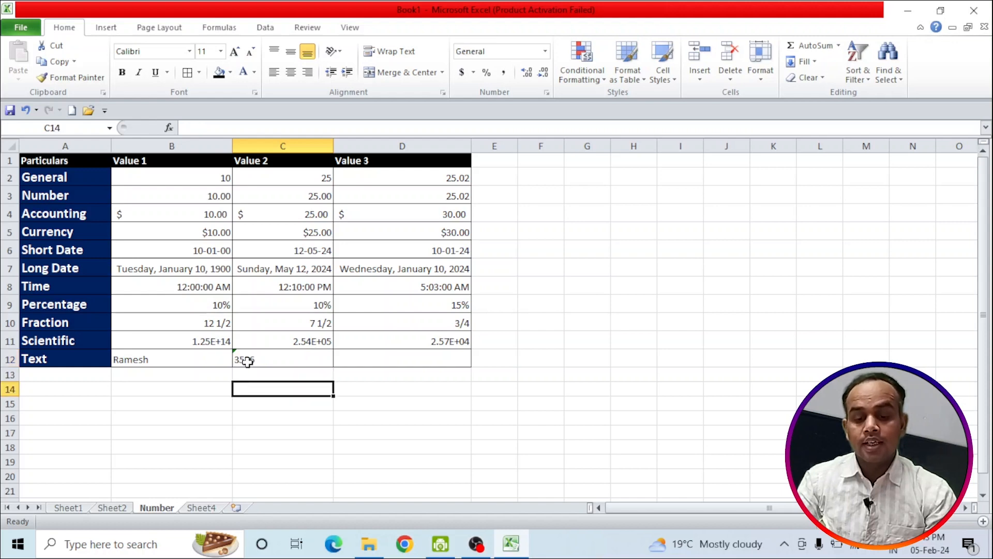
left_click(244, 360)
left_click(261, 386)
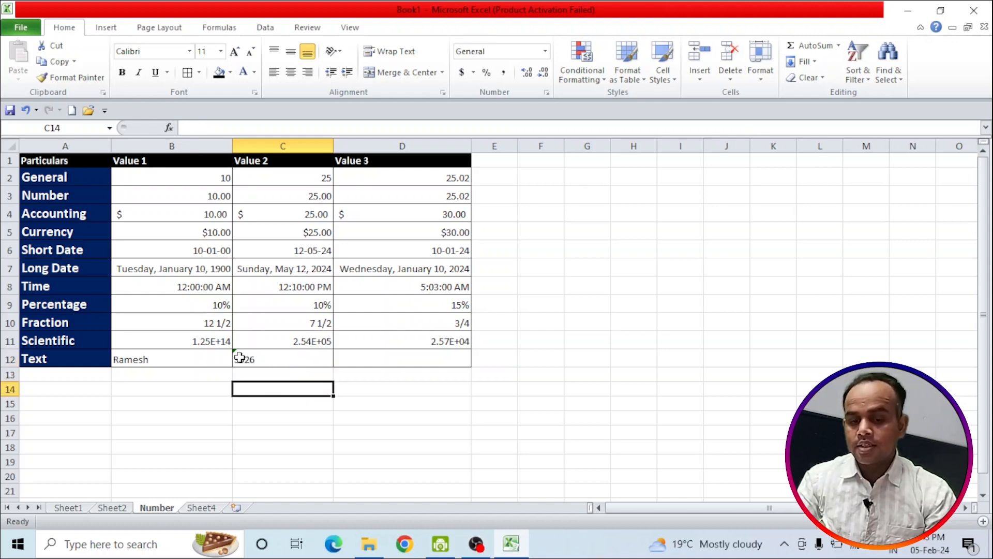
Enter 68554ed as the third value of the Text row, in cell D12, and review the completed table
scroll(461, 470, "up", 2)
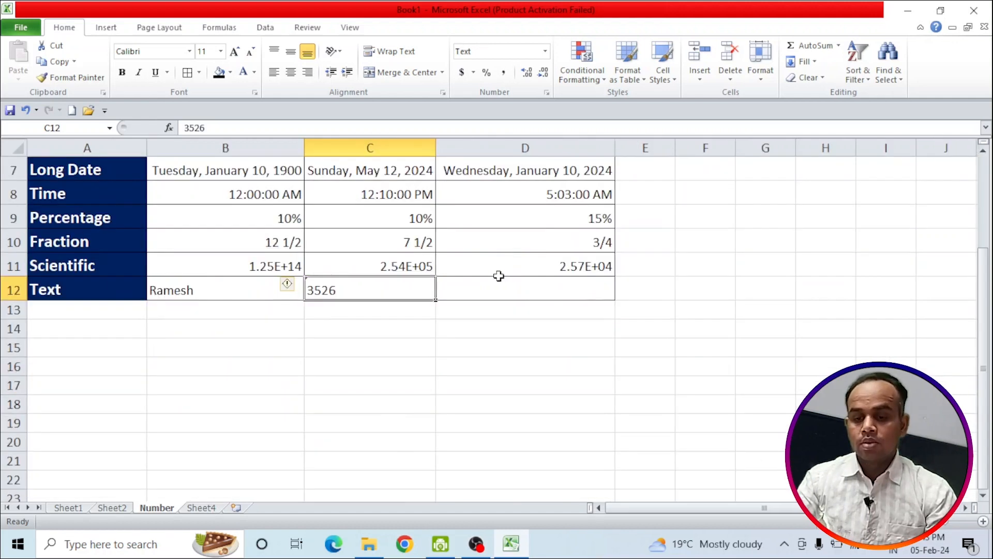
left_click(497, 285)
type("6855")
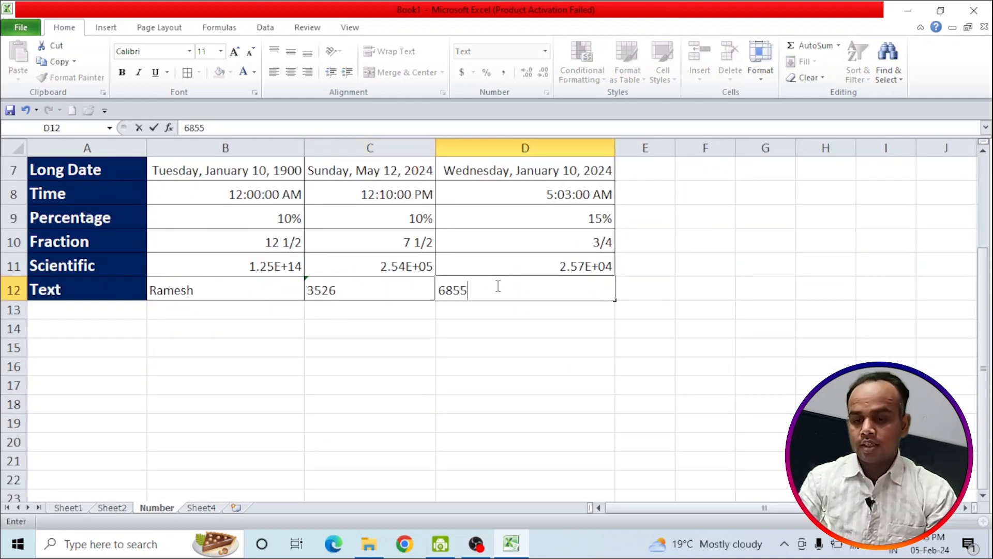
type("4ed")
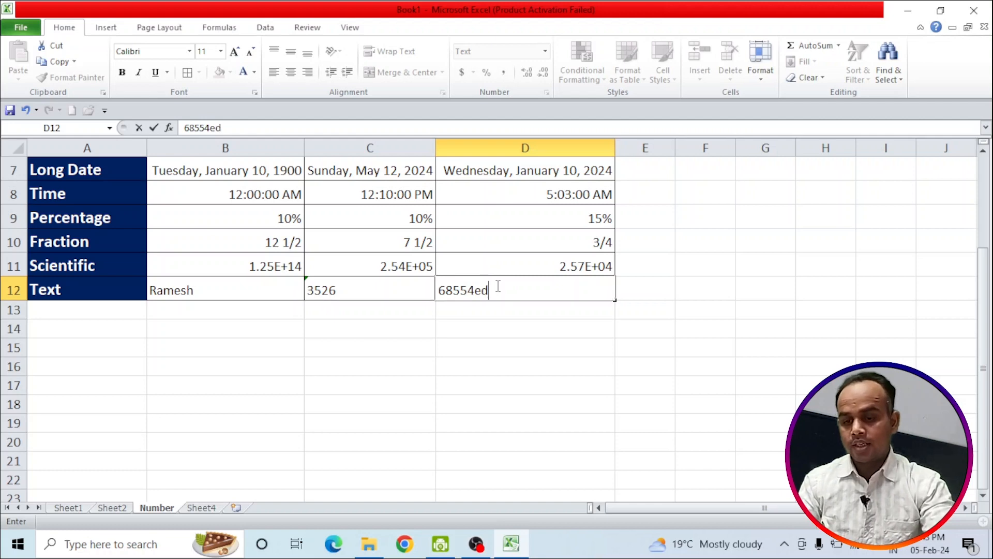
key("Return")
left_click(497, 284)
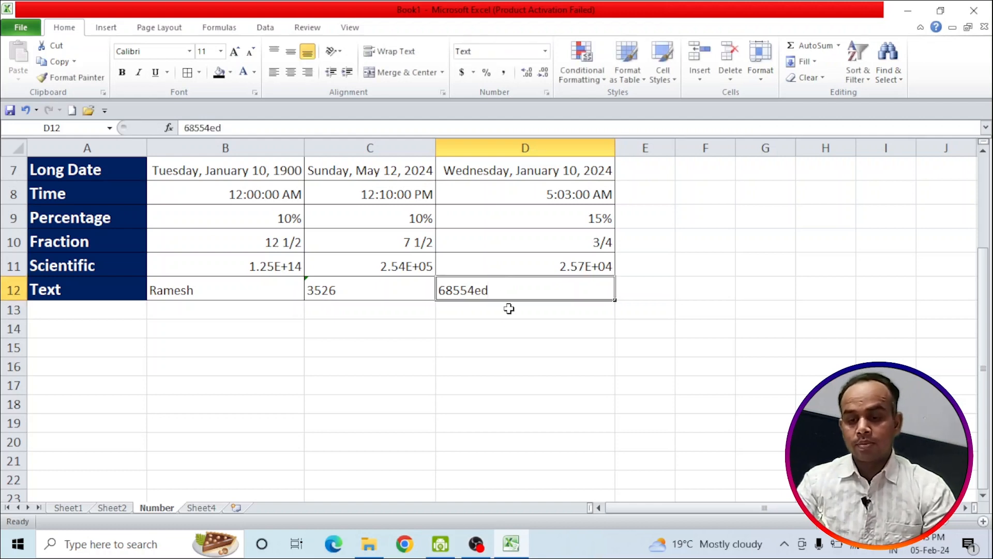
left_click(513, 321)
left_click(467, 289)
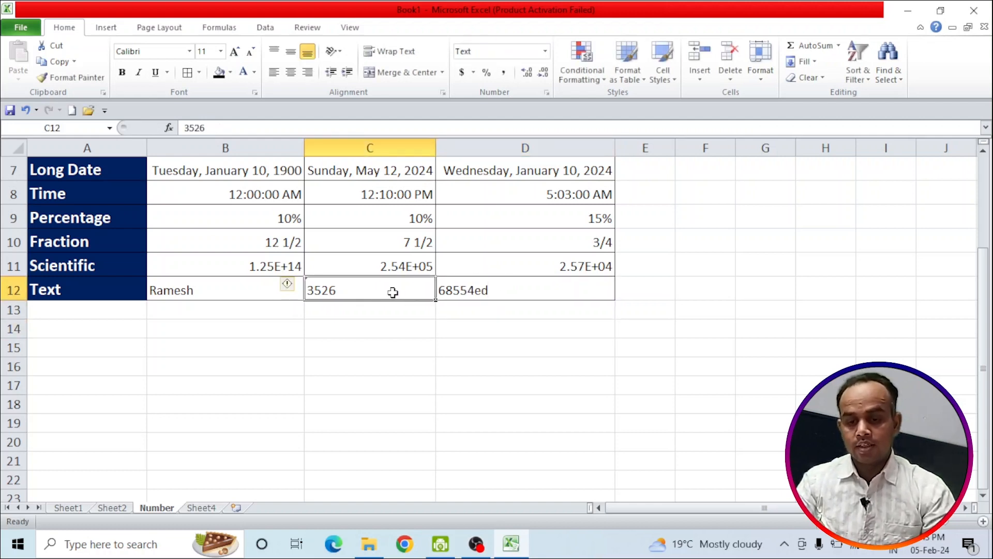
scroll(494, 293, "up", 2)
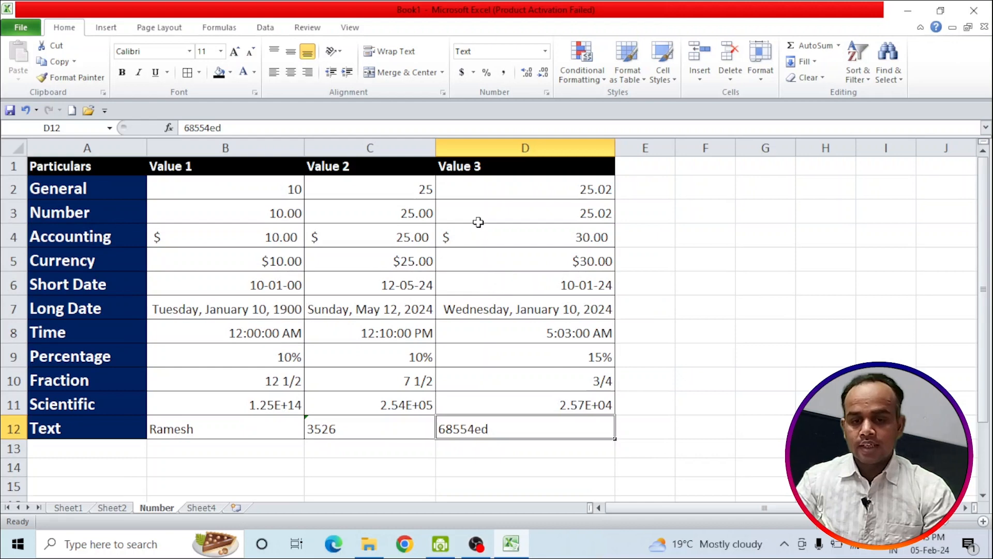
Look through the available number formats for cell D12 and keep it set to Text
left_click(546, 52)
scroll(509, 298, "down", 1)
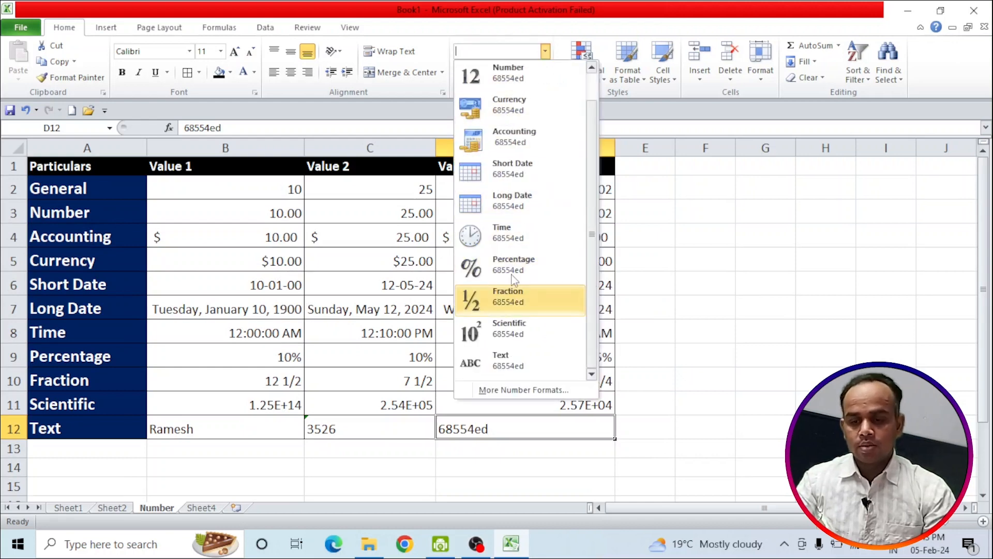
left_click(518, 368)
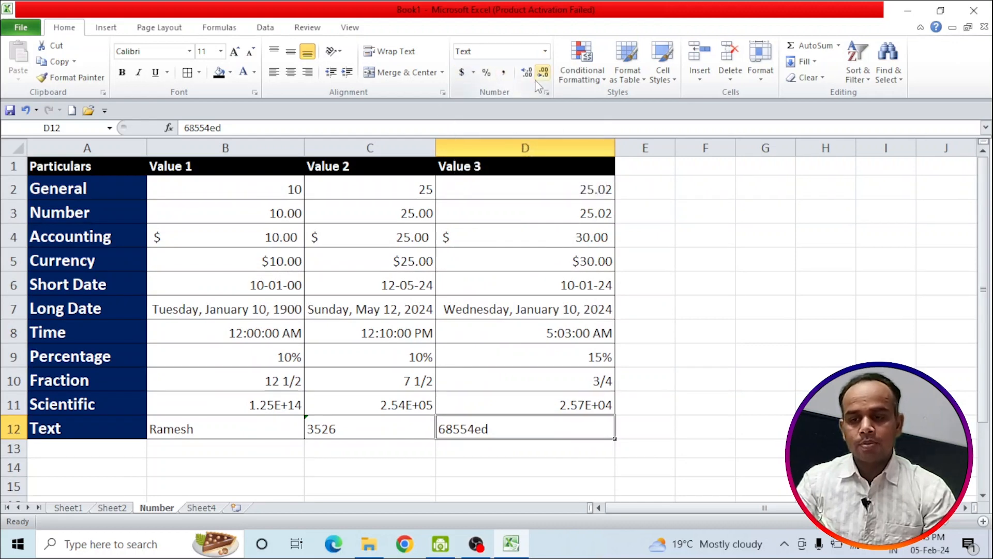
Enter 25 in cell B14 below the table and apply the Accounting format with a dollar sign to it
scroll(669, 300, "down", 4)
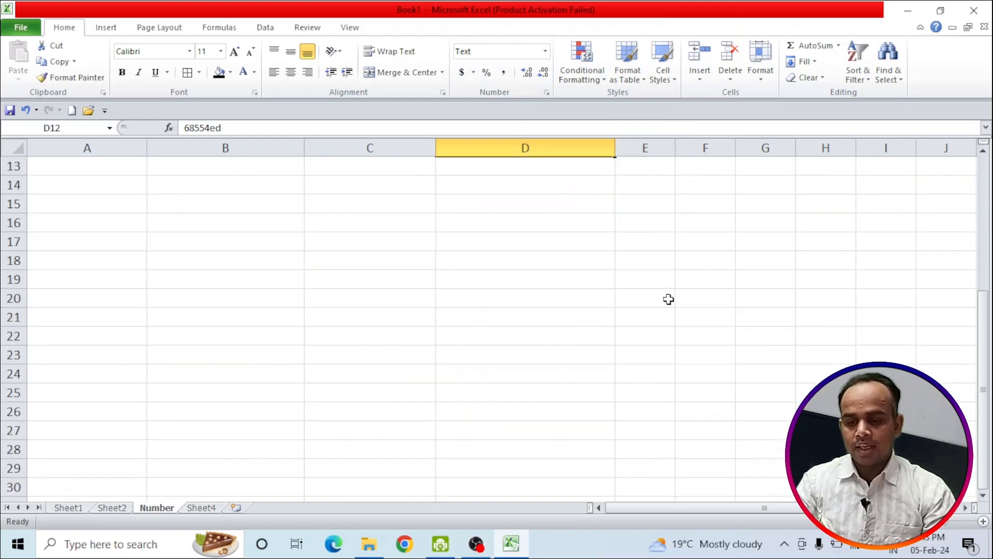
scroll(709, 224, "up", 2)
scroll(319, 279, "down", 2)
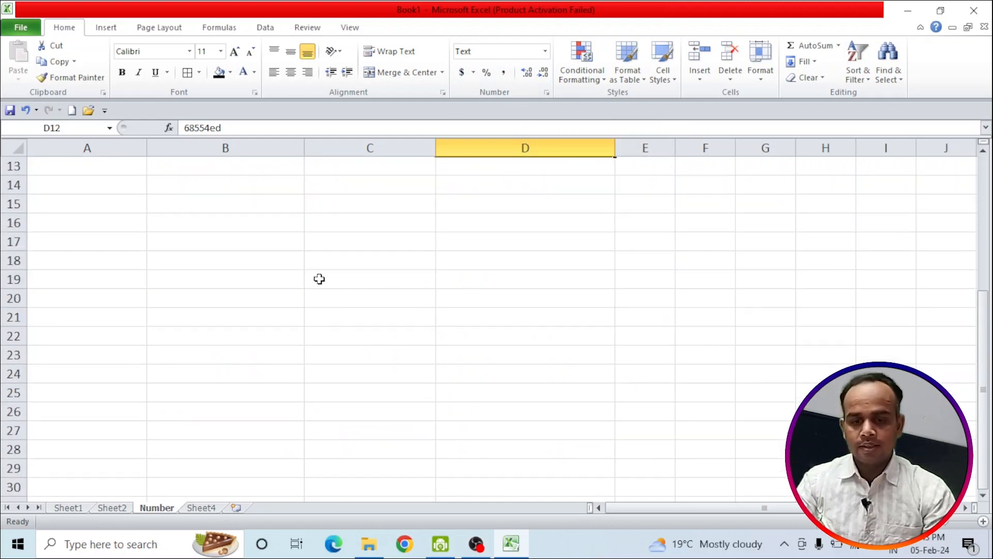
left_click(208, 193)
type("25")
key("Return")
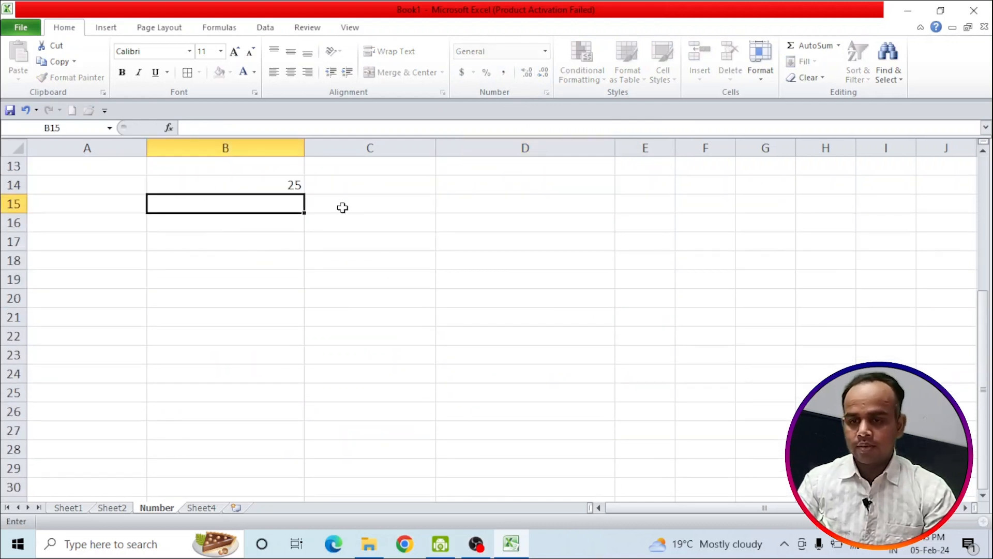
left_click(292, 185)
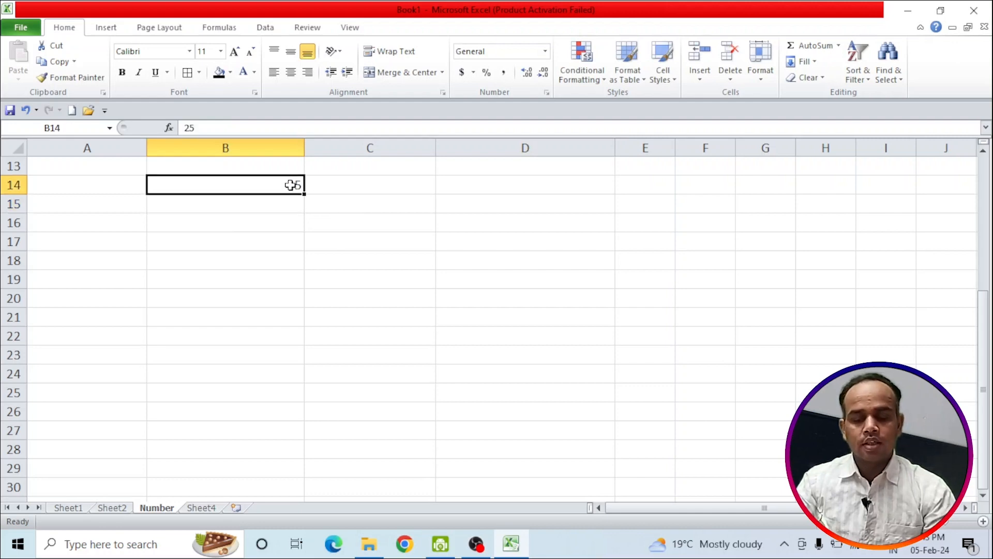
left_click(464, 75)
left_click(266, 250)
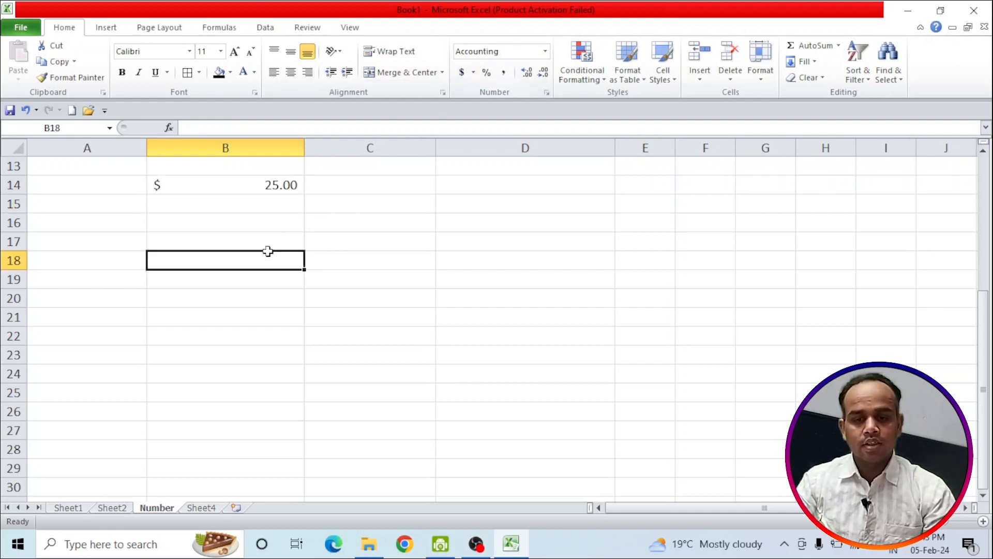
left_click(252, 186)
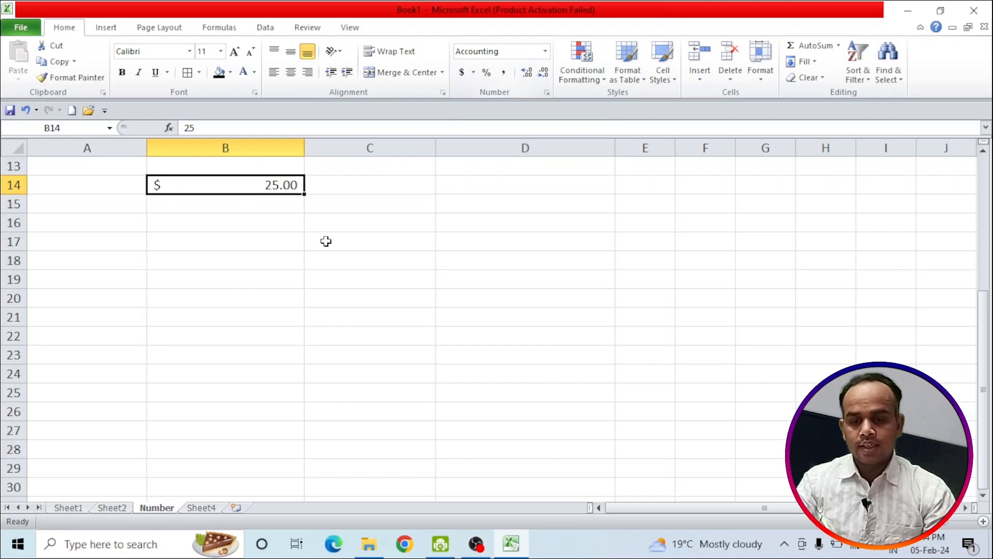
left_click(327, 240)
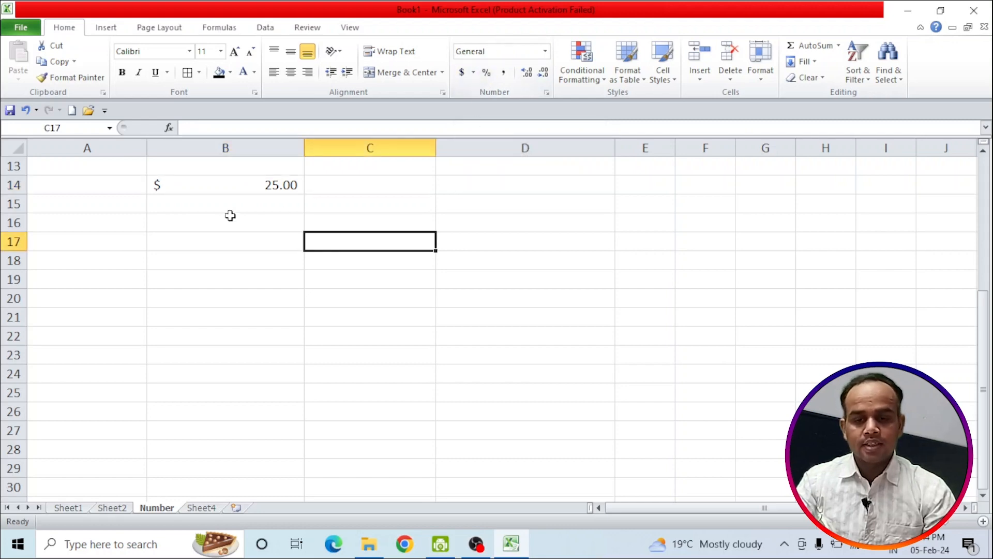
Enter 25 in cell B15 and apply the Percent style to it
left_click(225, 206)
type("25")
key("Return")
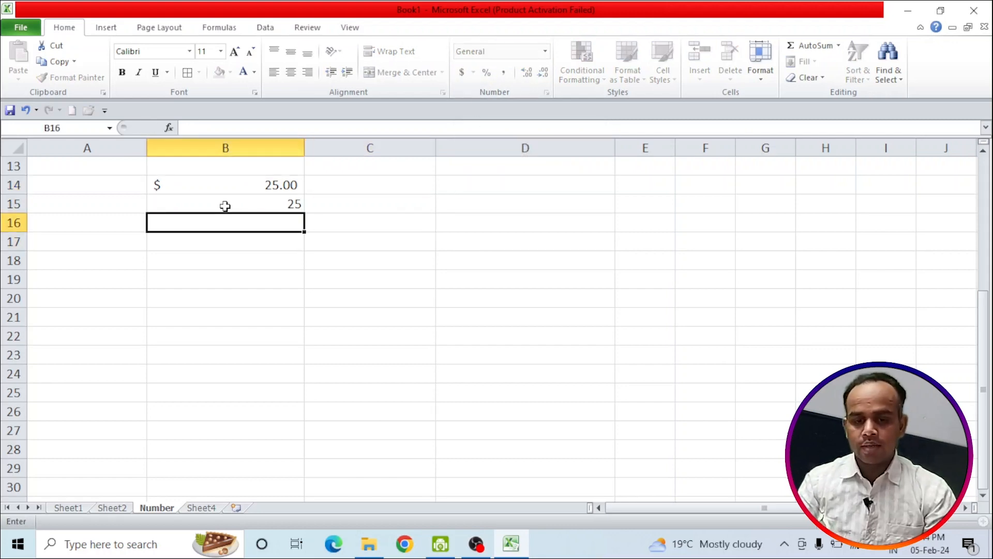
left_click(225, 205)
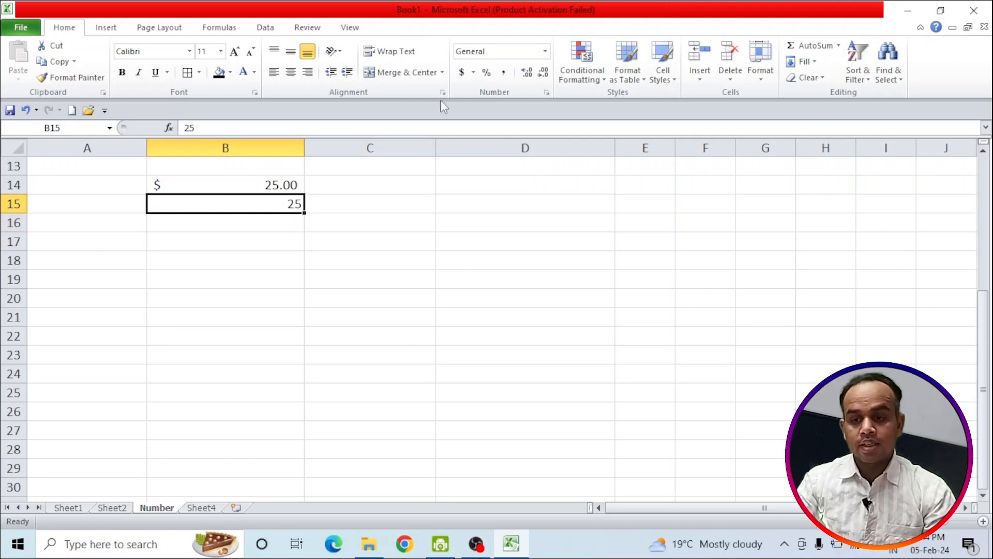
left_click(486, 72)
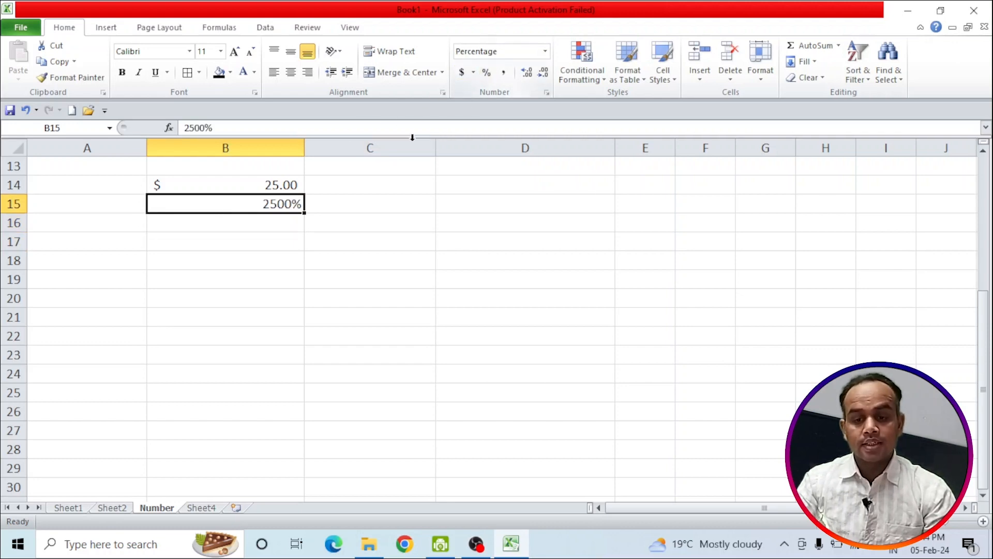
left_click(274, 231)
left_click(268, 204)
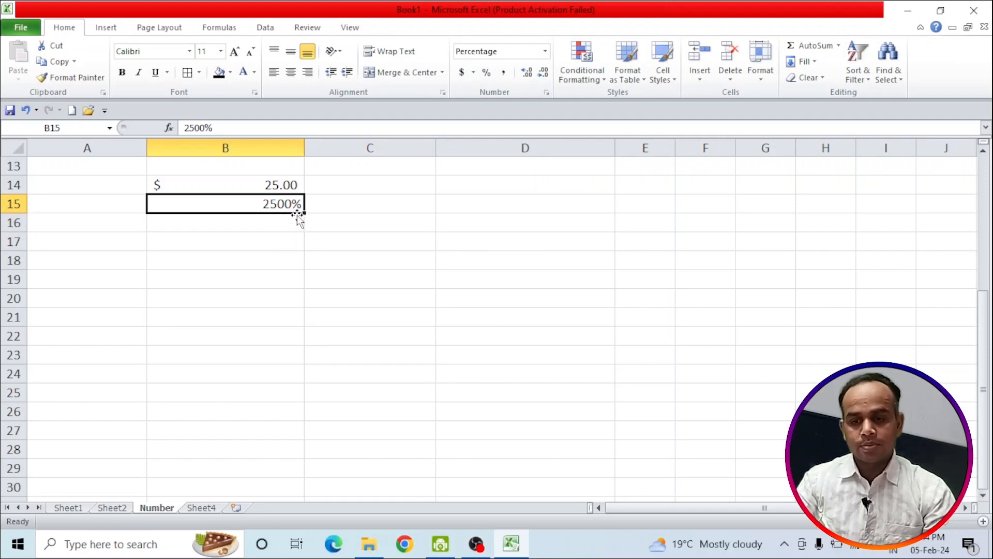
Enter 1020100 in cell B16 and apply the Comma style to it
left_click(265, 225)
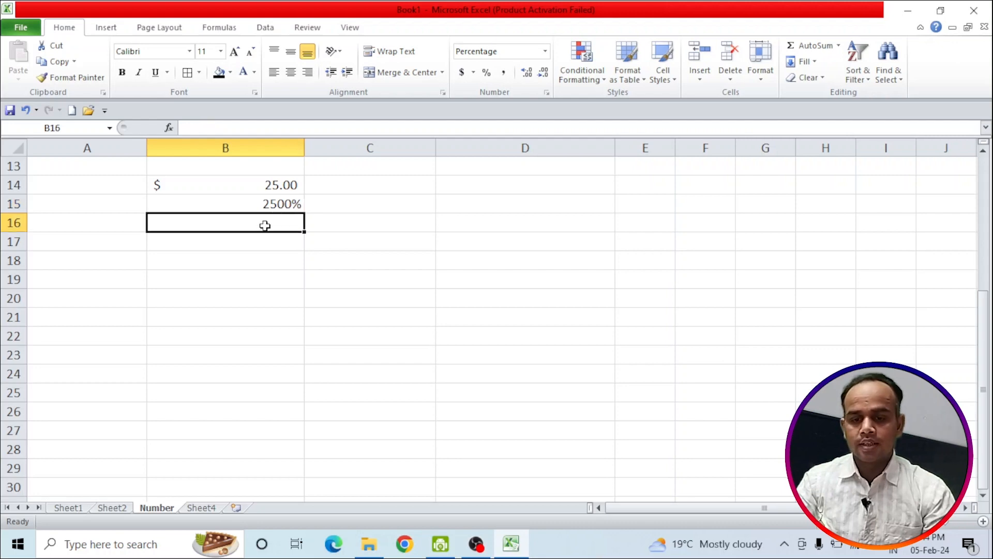
type("1020")
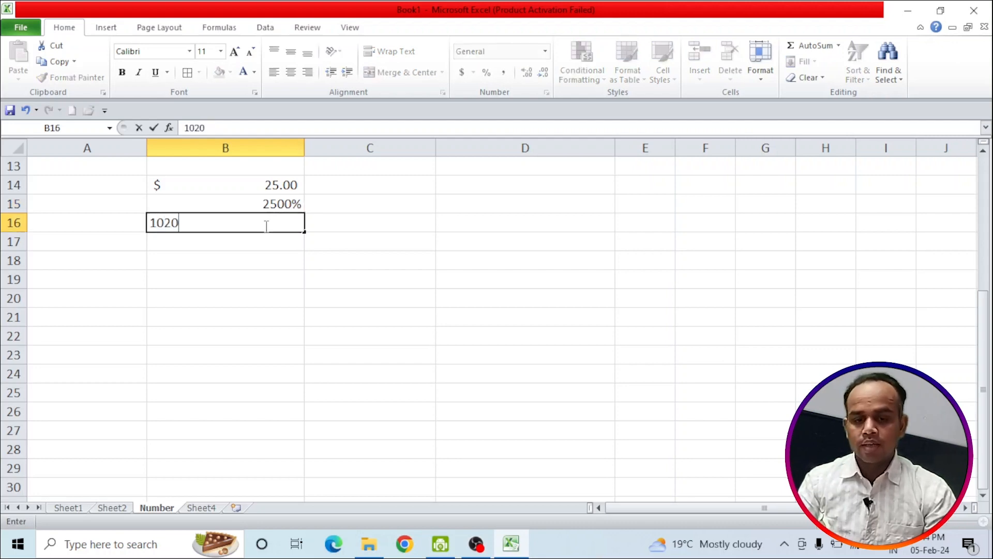
type("100")
key("Return")
key("Up")
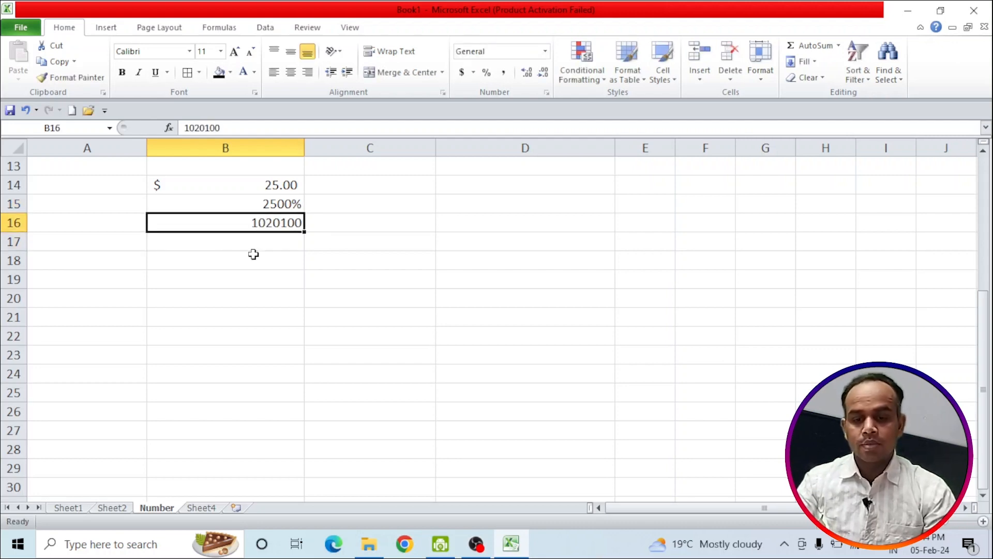
left_click(499, 76)
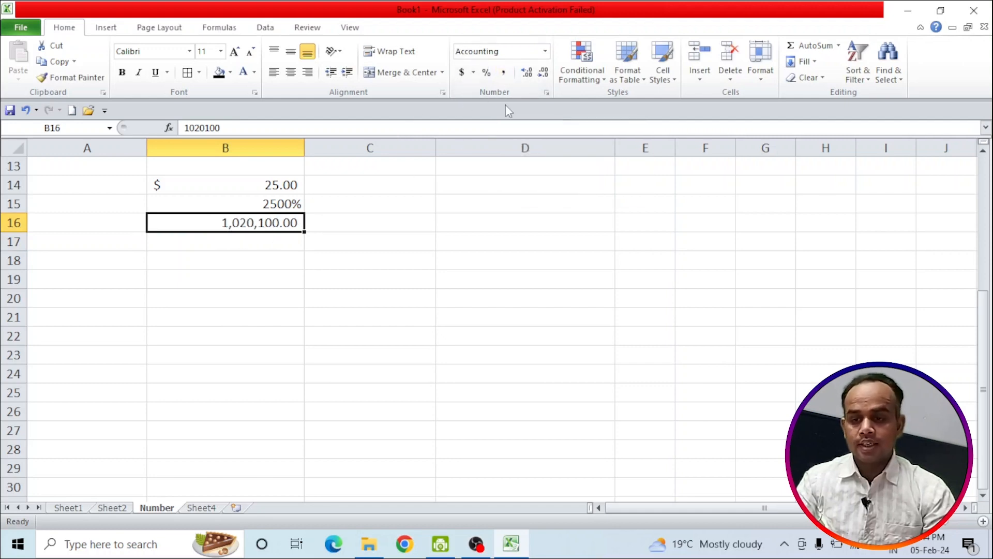
left_click(266, 280)
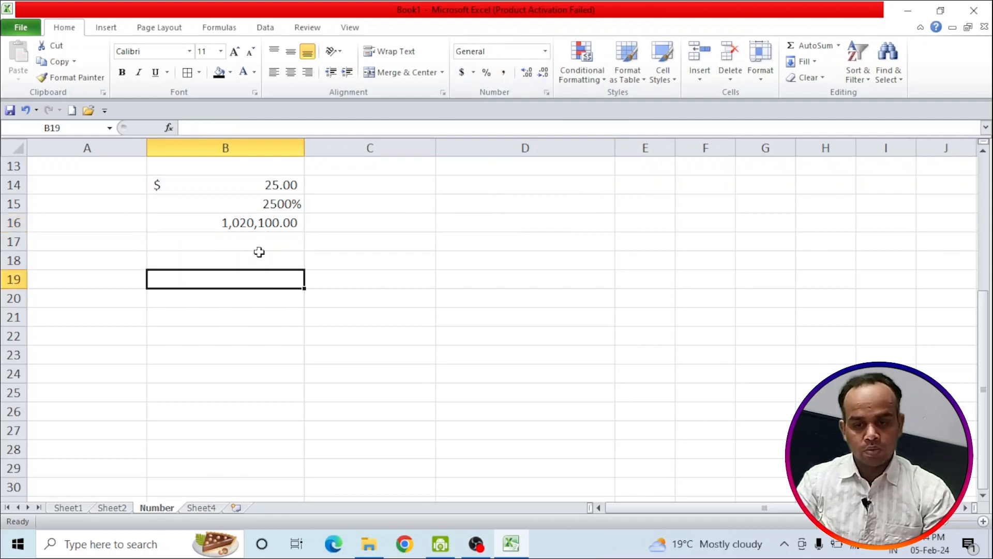
Enter 1250 in cell B17 and increase its displayed decimals to two places
left_click(259, 246)
type("1250")
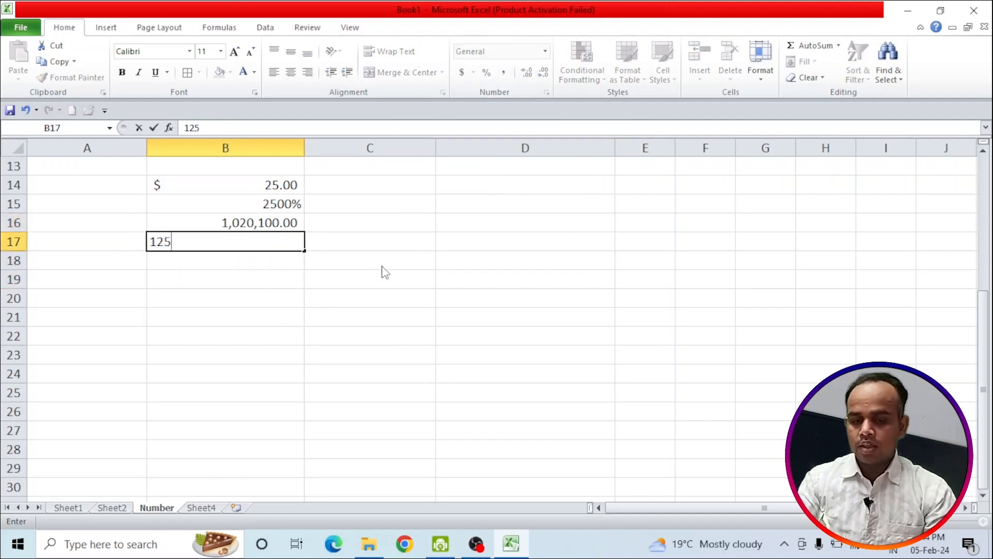
left_click(261, 274)
left_click(248, 242)
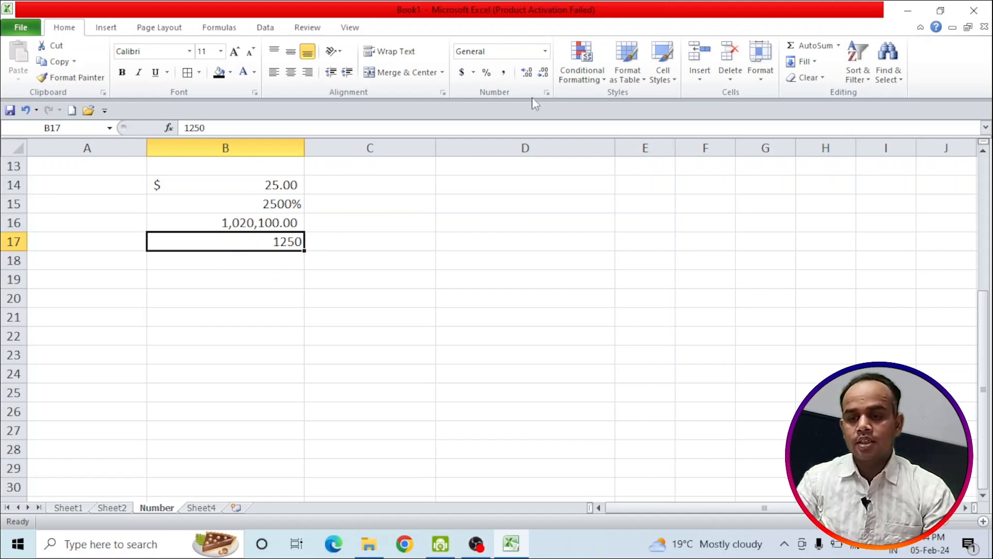
left_click(526, 72)
left_click(526, 73)
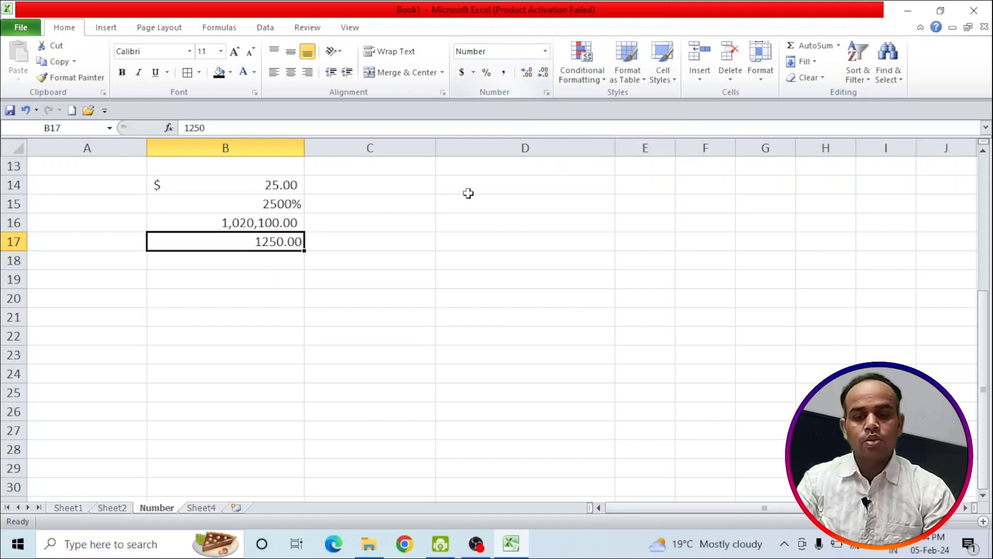
Increase the decimals of cell B17 to four places, then decrease them back to two
left_click(522, 73)
left_click(523, 74)
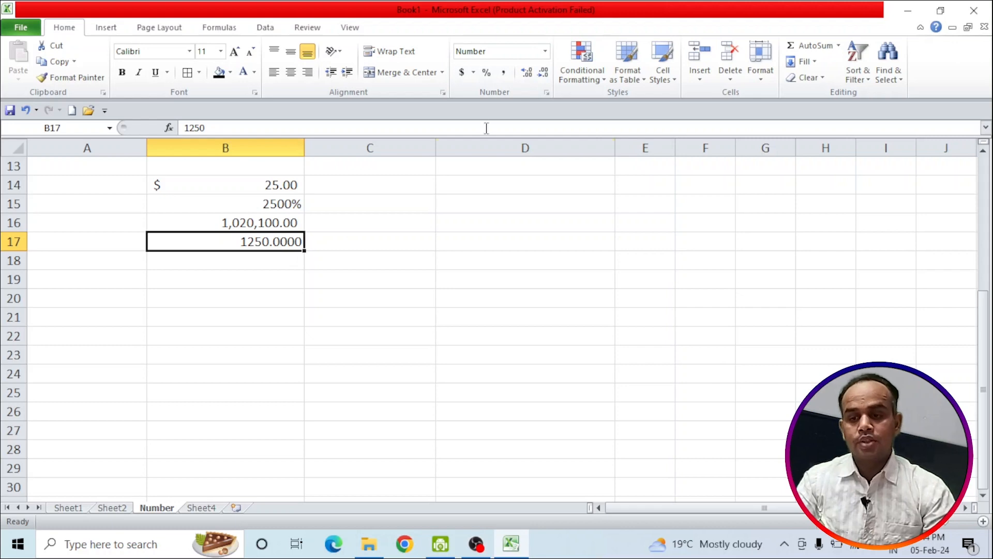
left_click(543, 74)
left_click(543, 74)
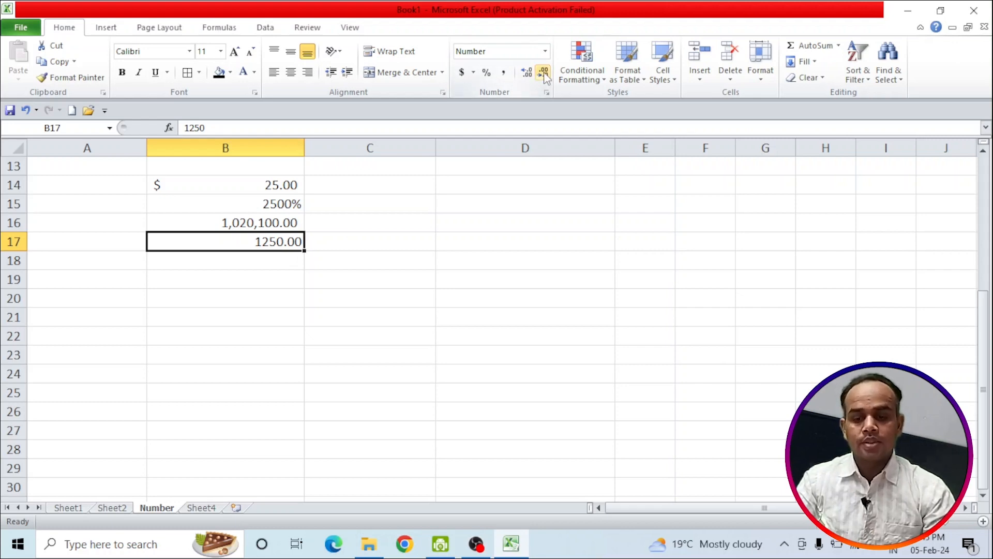
Move off the sample values and go back to the number format table at the start of the sheet
left_click(366, 287)
key("Left")
scroll(627, 235, "up", 4)
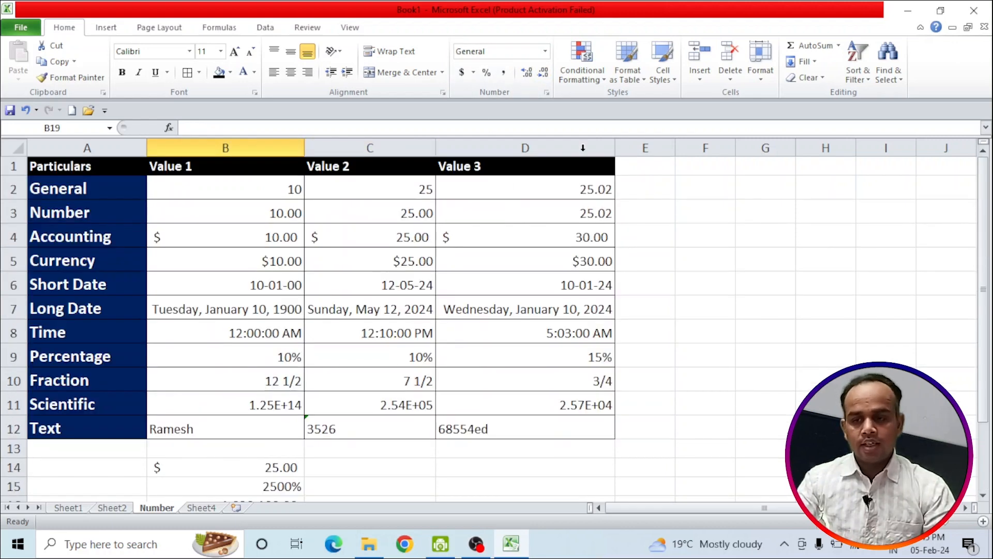